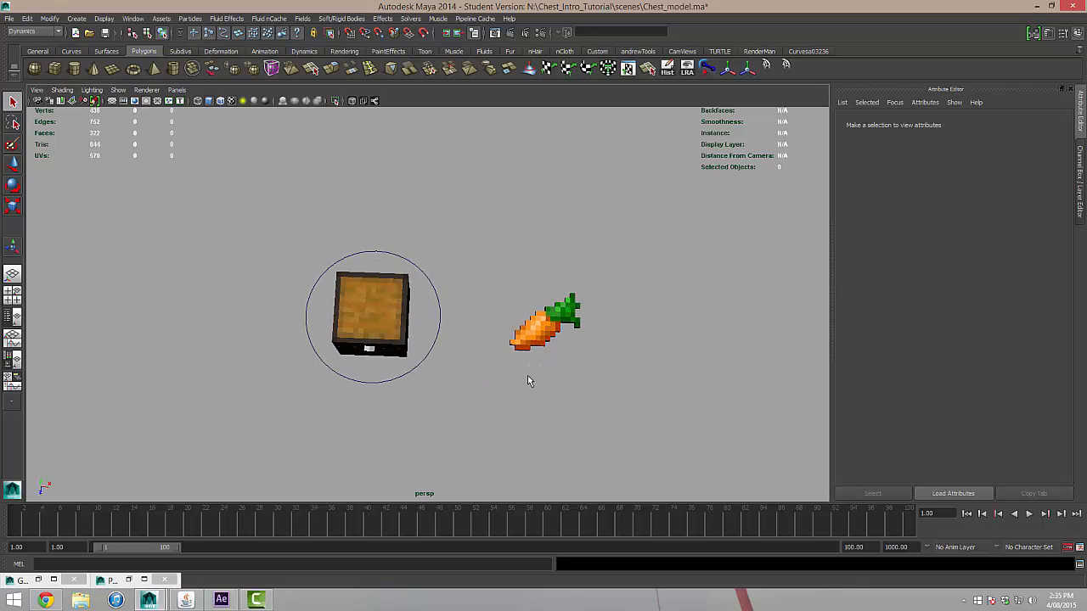
Create a standard single-node camera in the chest and carrot scene.
left_click_drag(595, 318, 514, 345, "alt")
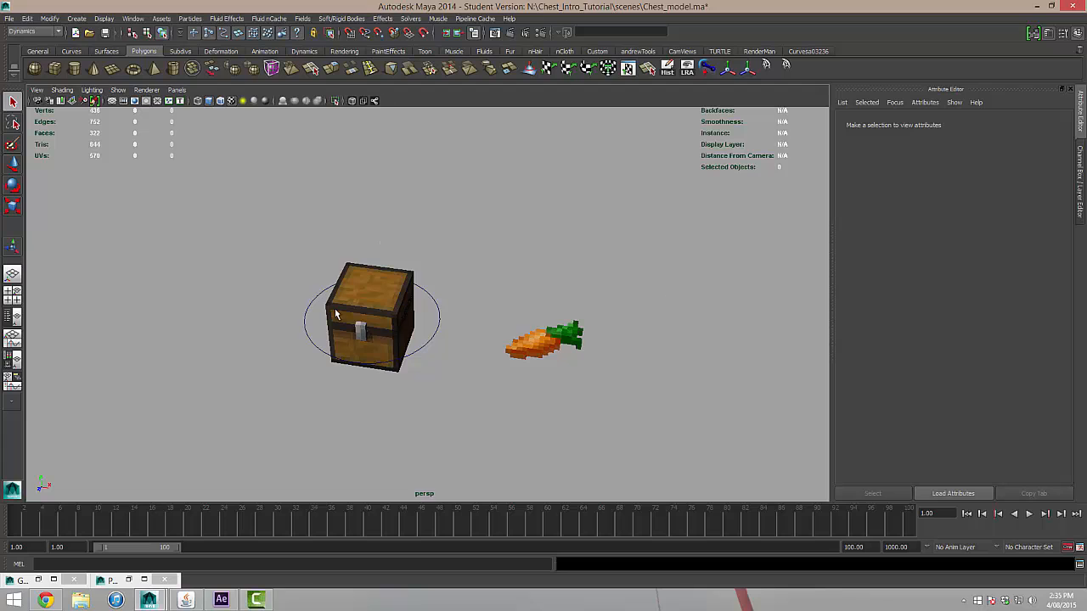
left_click_drag(512, 310, 439, 273, "alt")
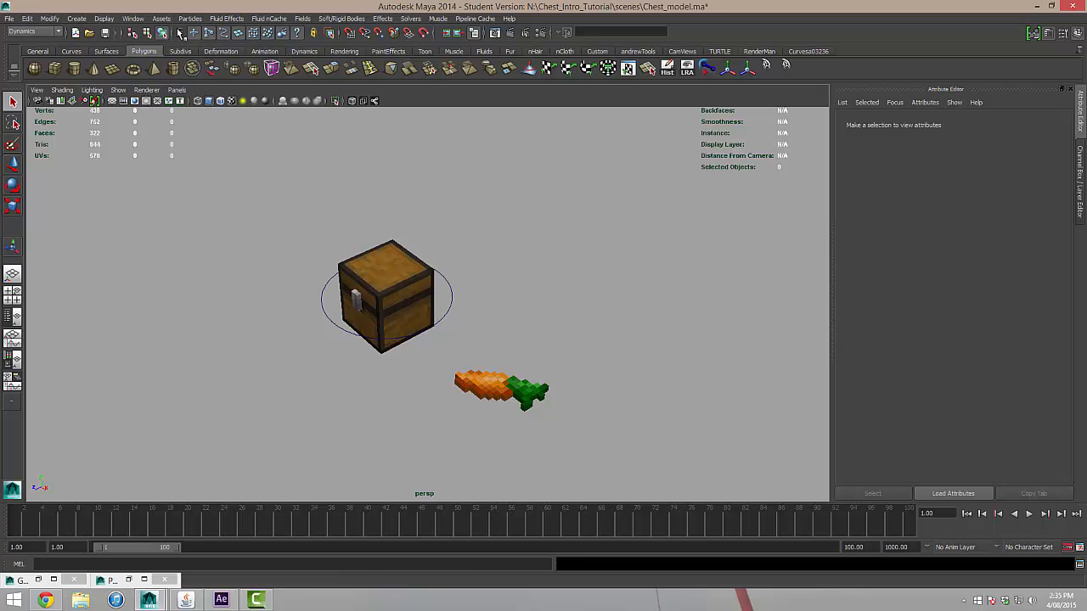
left_click(78, 19)
mouse_move(154, 75)
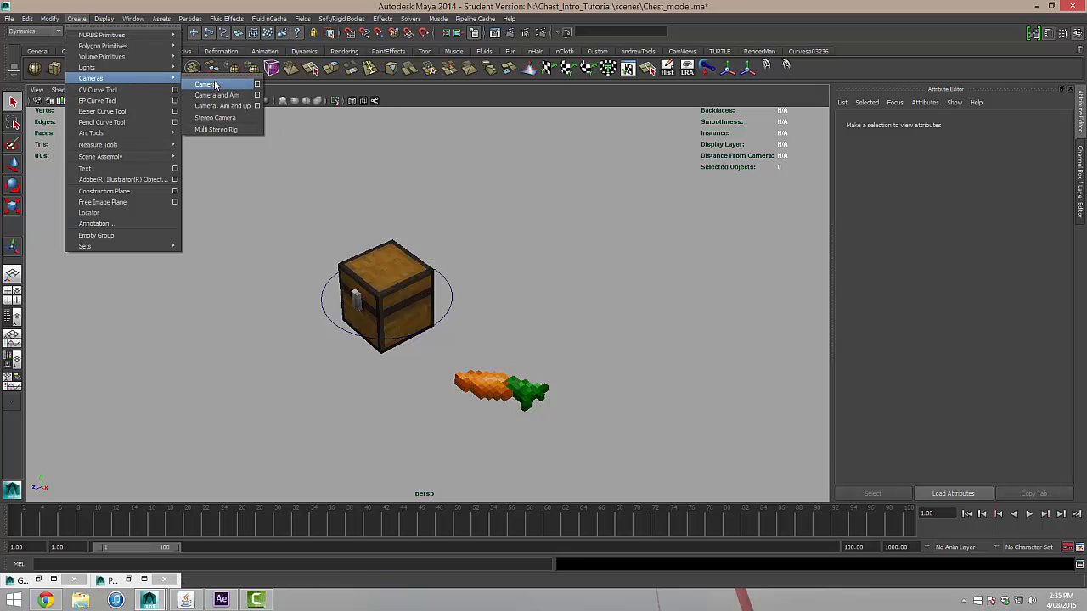
left_click(212, 84)
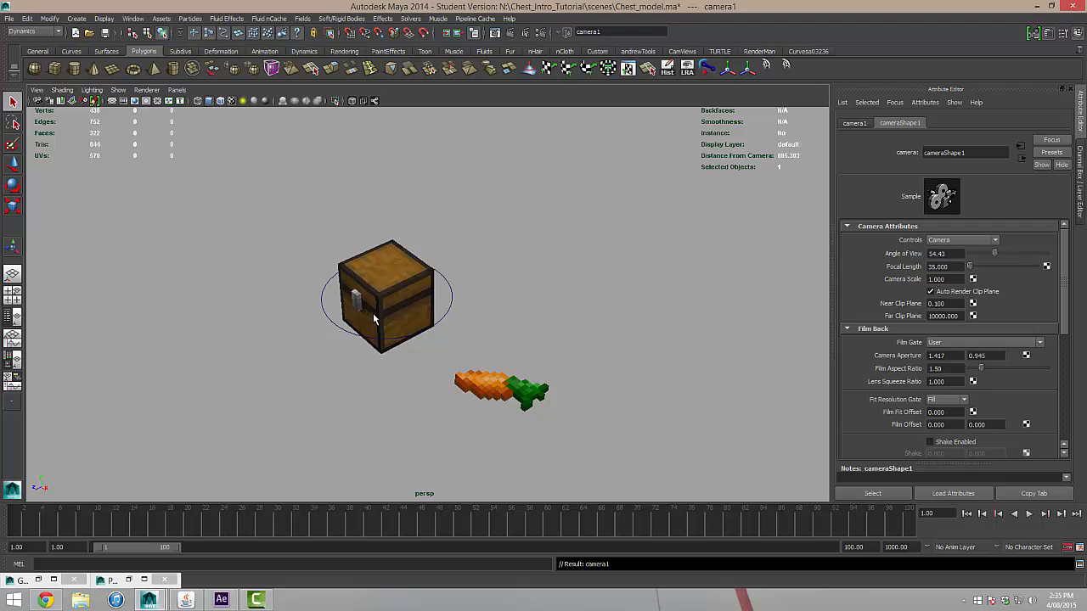
Move the new camera back along its Z axis so it sits in front of the chest.
key("w")
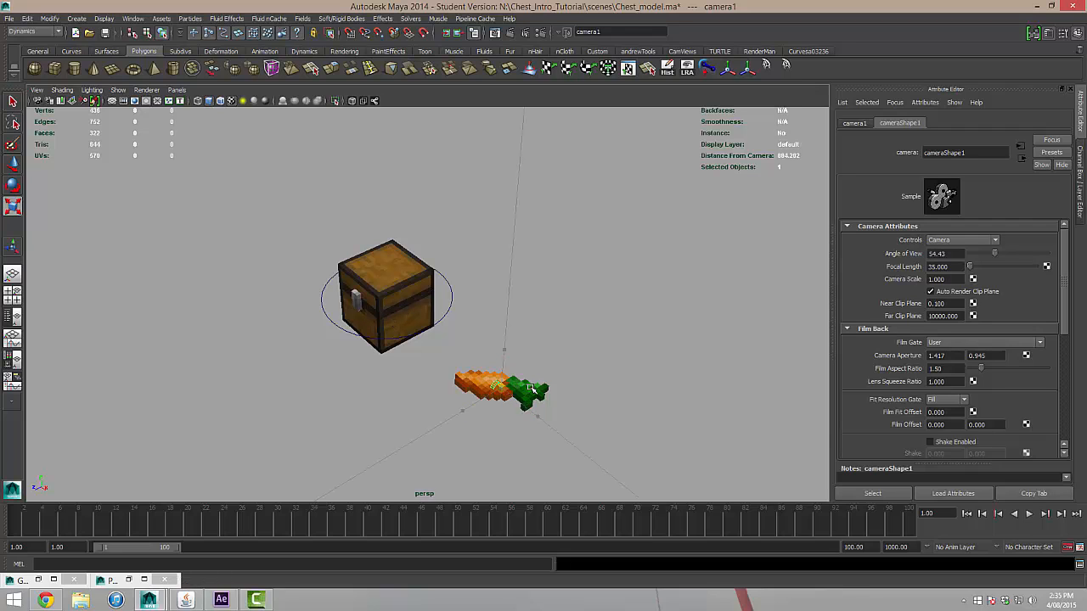
left_click_drag(531, 388, 596, 394)
key("w")
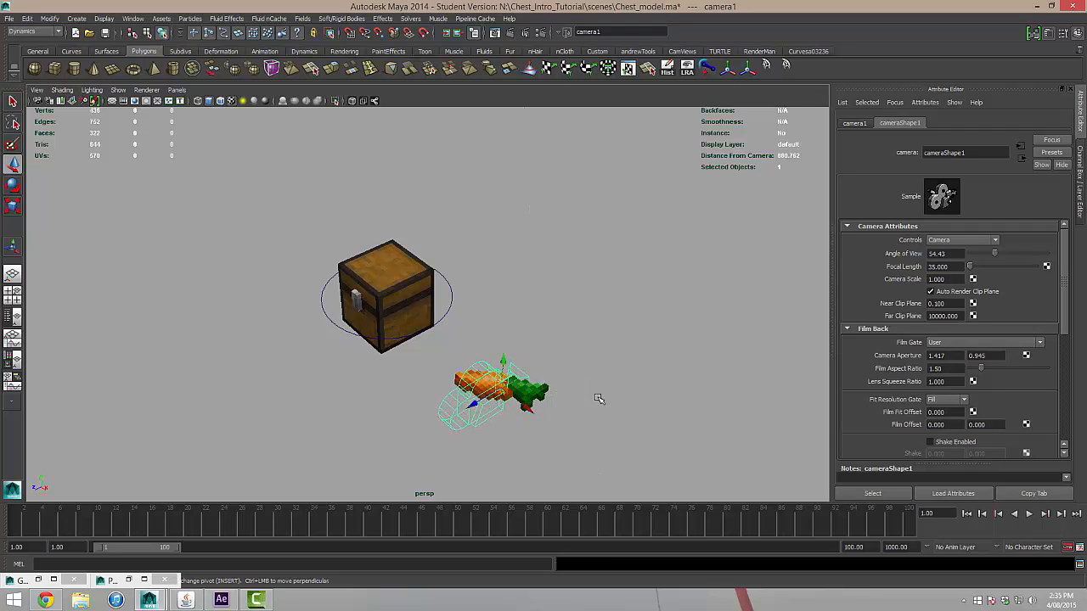
middle_click_drag(581, 397, 543, 286, "alt")
left_click_drag(438, 277, 209, 364)
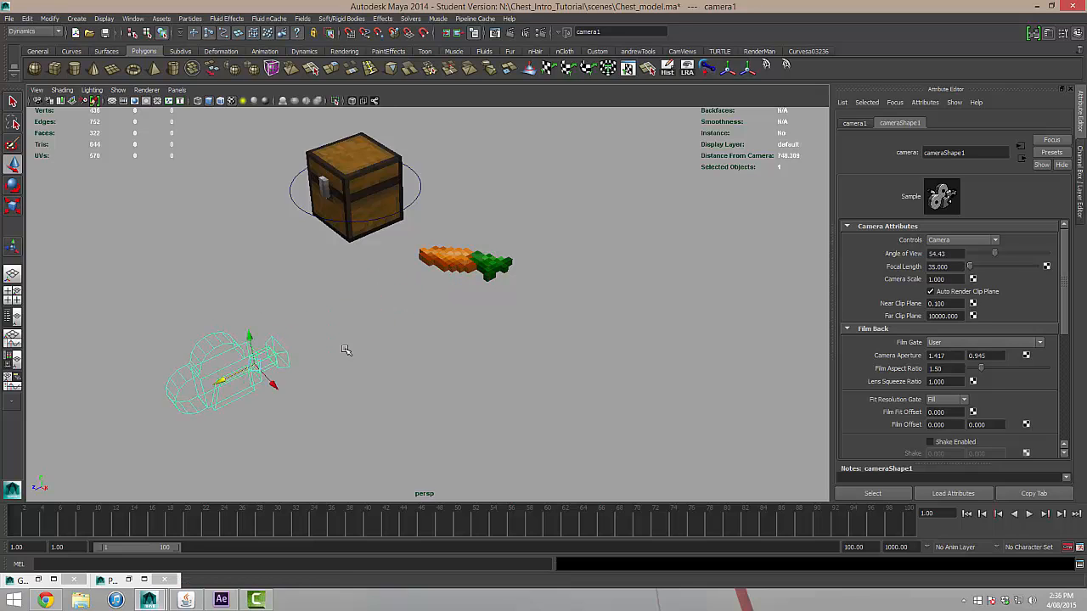
left_click_drag(448, 302, 504, 292, "alt")
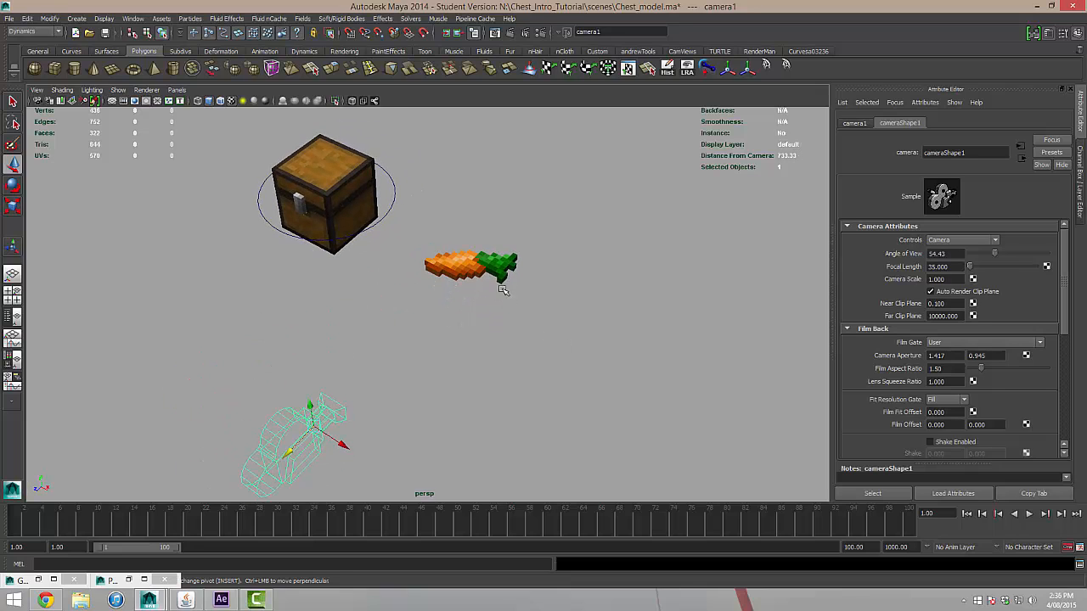
Delete the carrot's construction history and move the carrot along X, farther away from the chest.
left_click(459, 264)
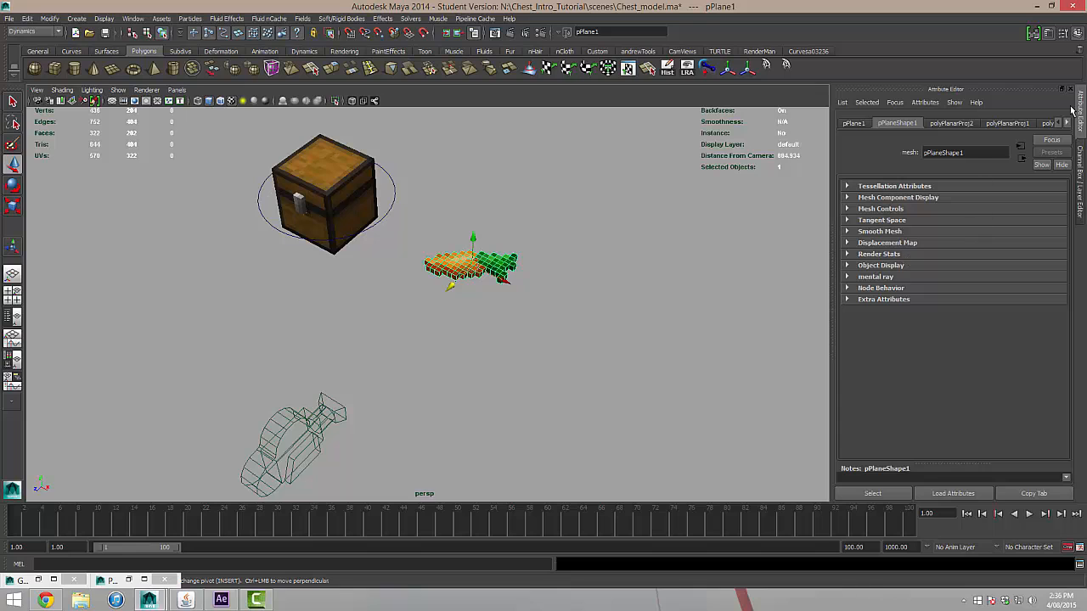
left_click(1080, 166)
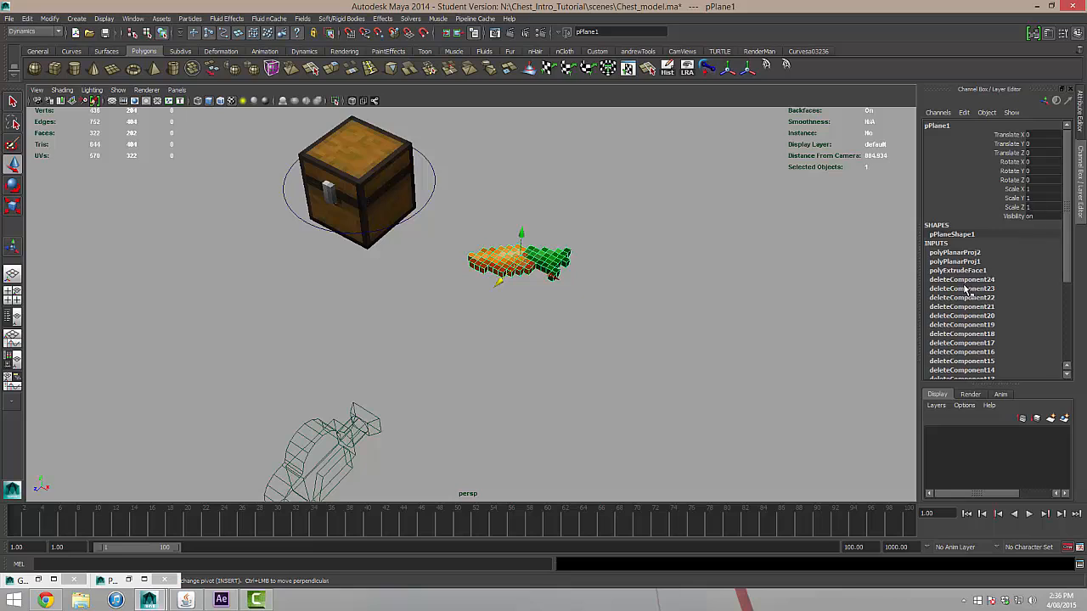
left_click(27, 17)
mouse_move(102, 139)
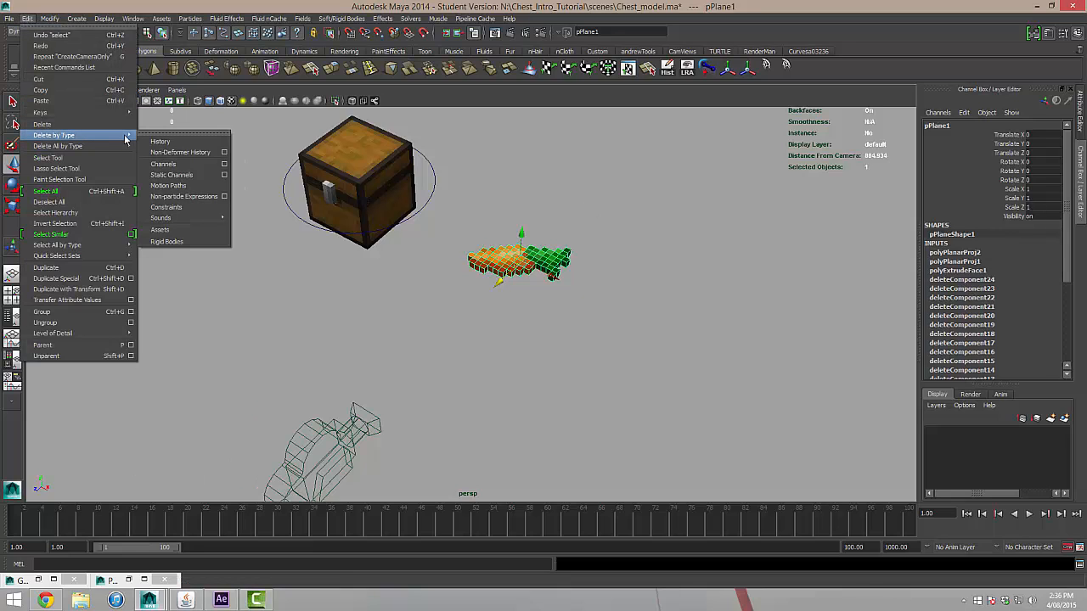
left_click(173, 141)
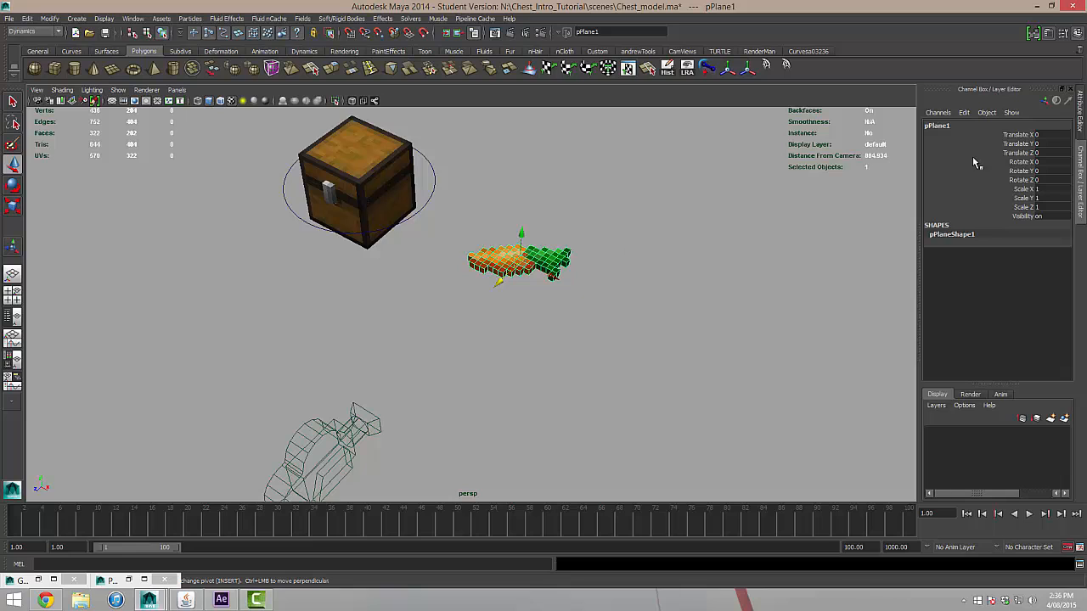
left_click_drag(564, 276, 758, 371)
Set Translate X of the chest's circle control to 0, then deselect it.
left_click(435, 182)
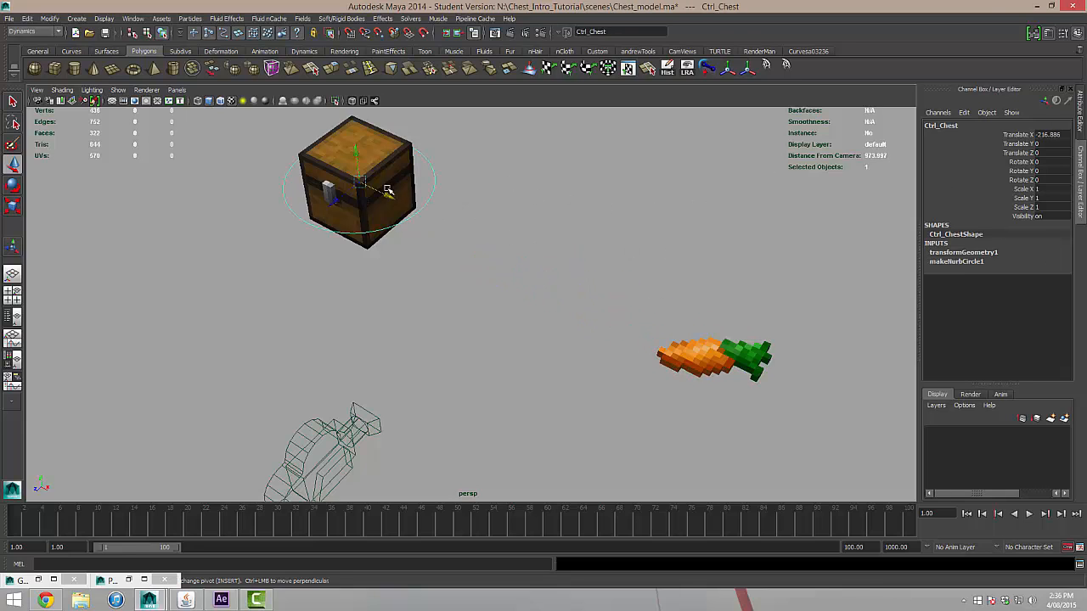
double_click(1049, 134)
type("0")
key("Return")
mouse_move(580, 381)
left_mouse_down("alt")
mouse_move(597, 360)
mouse_move(629, 361)
mouse_move(577, 366)
left_mouse_up("alt")
left_click(415, 280)
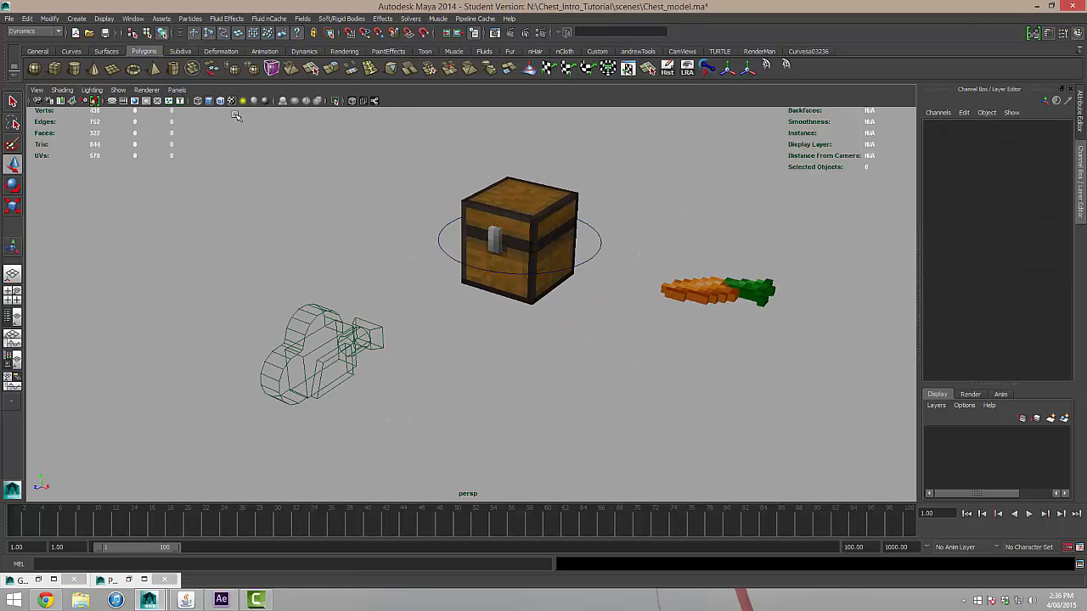
Look at the chest through camera1, then return the viewport to the persp camera.
left_click(178, 90)
mouse_move(223, 102)
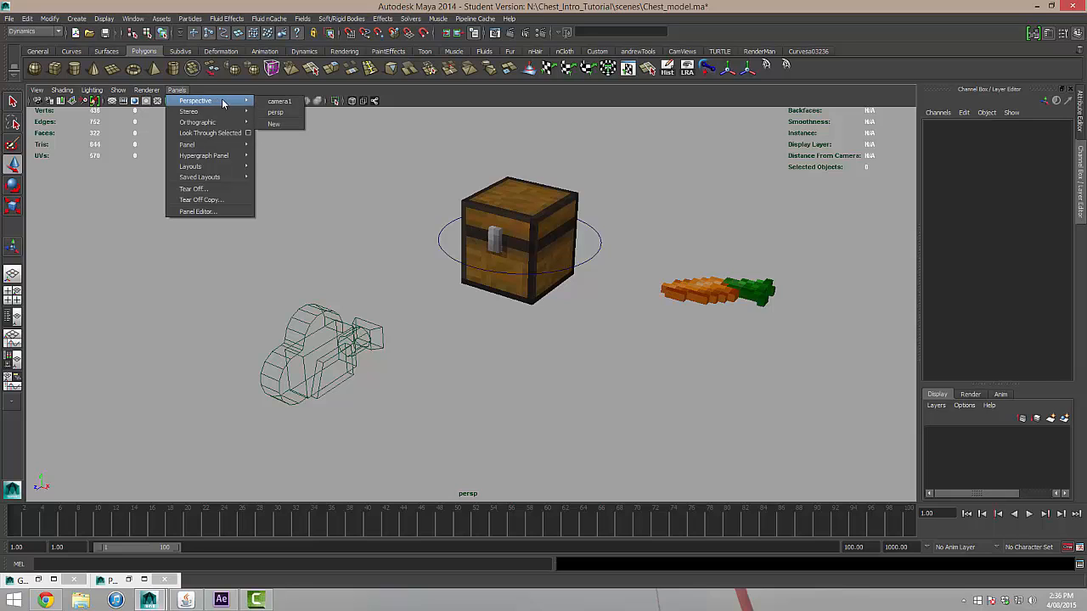
left_click(292, 103)
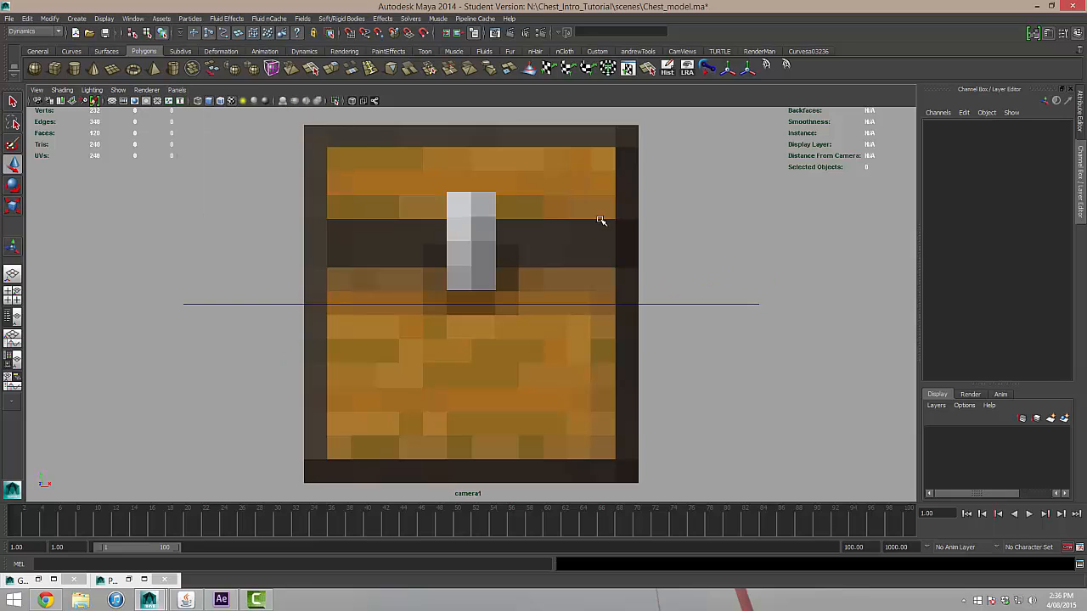
left_click(177, 90)
mouse_move(224, 102)
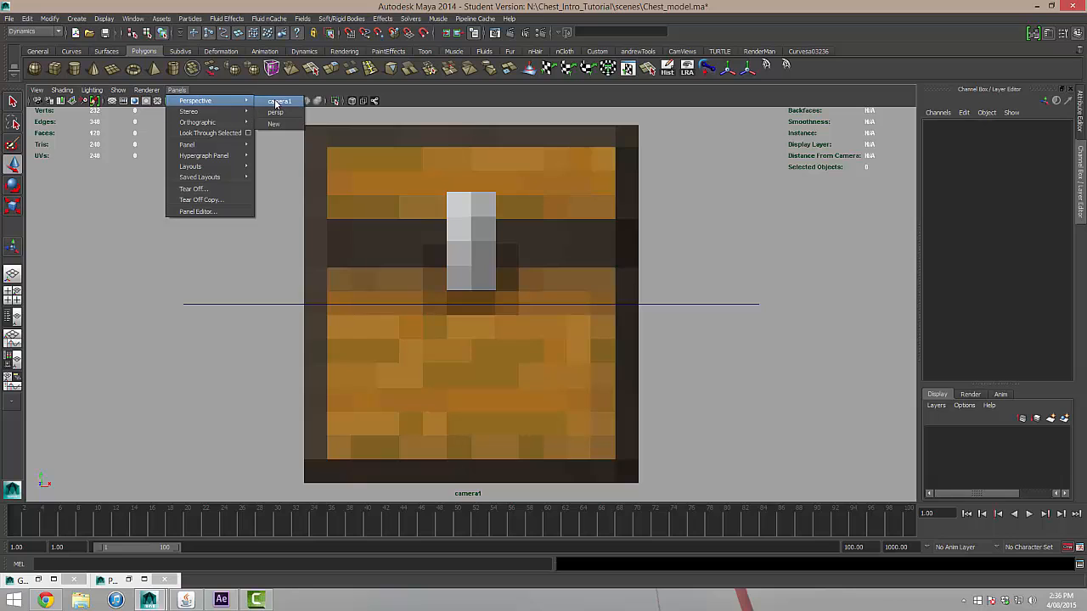
left_click(278, 113)
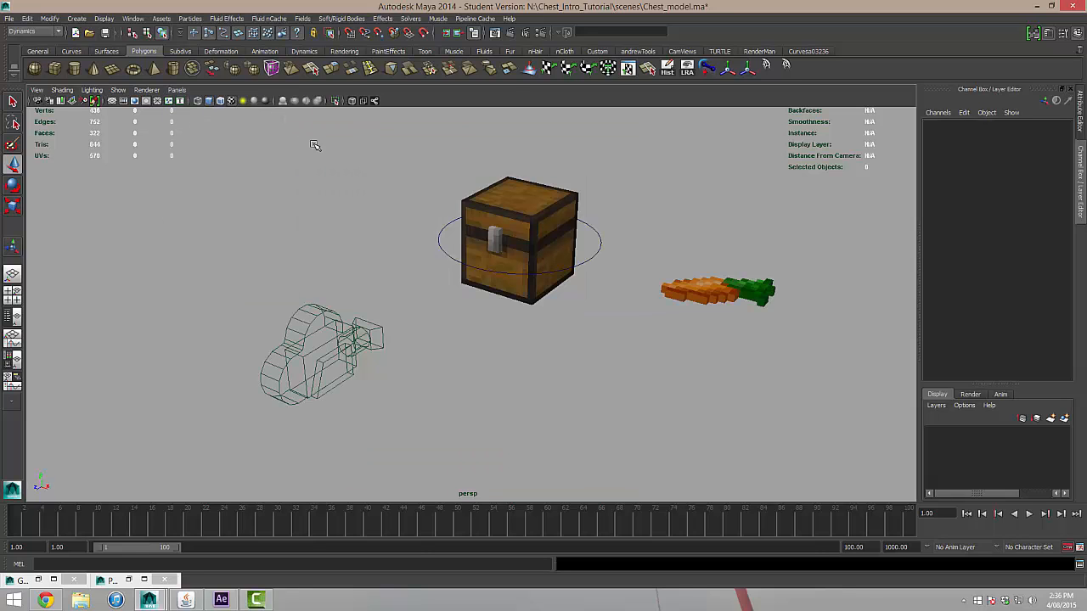
Set Rotate Y of the chest's circle control to 180 and key that channel at frame 1.
left_click_drag(574, 321, 543, 269, "alt")
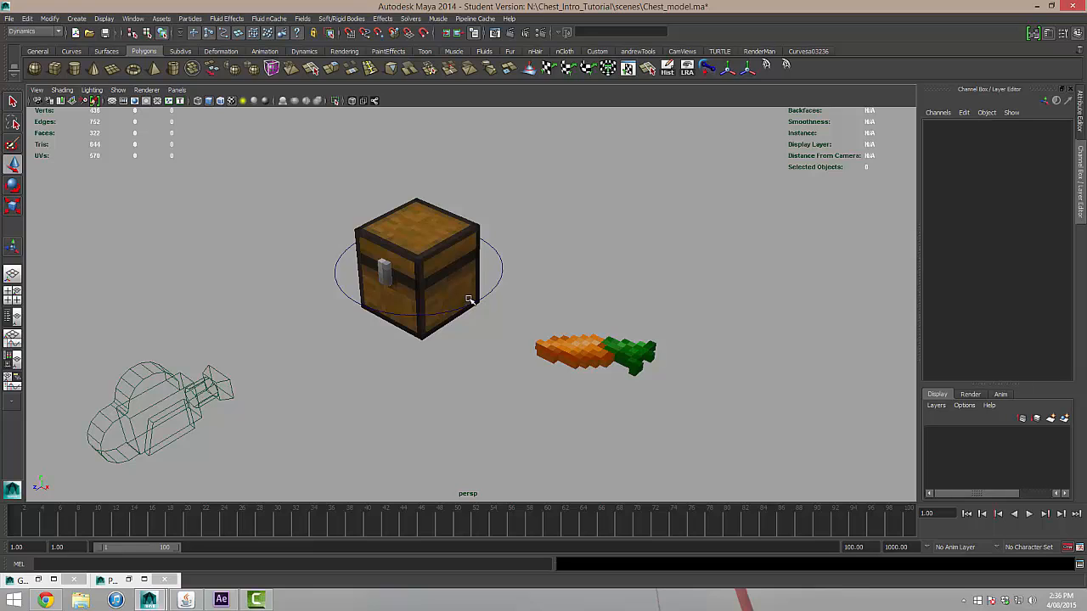
left_click_drag(498, 264, 520, 248, "alt")
left_click(506, 252)
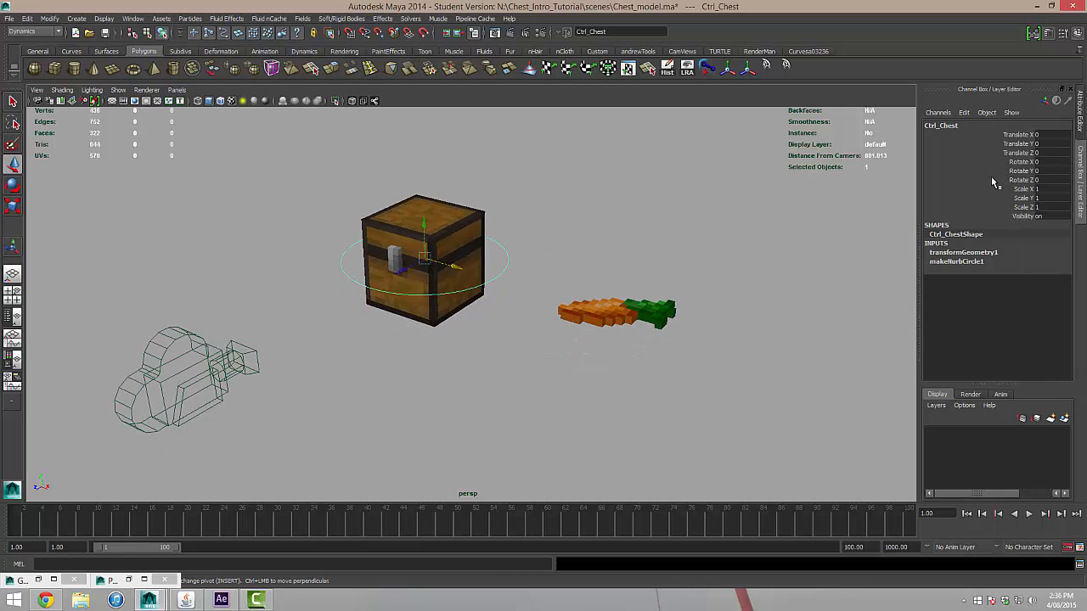
double_click(1044, 171)
type("180")
key("Return")
left_click_drag(501, 276, 586, 280, "alt")
right_click(1020, 173)
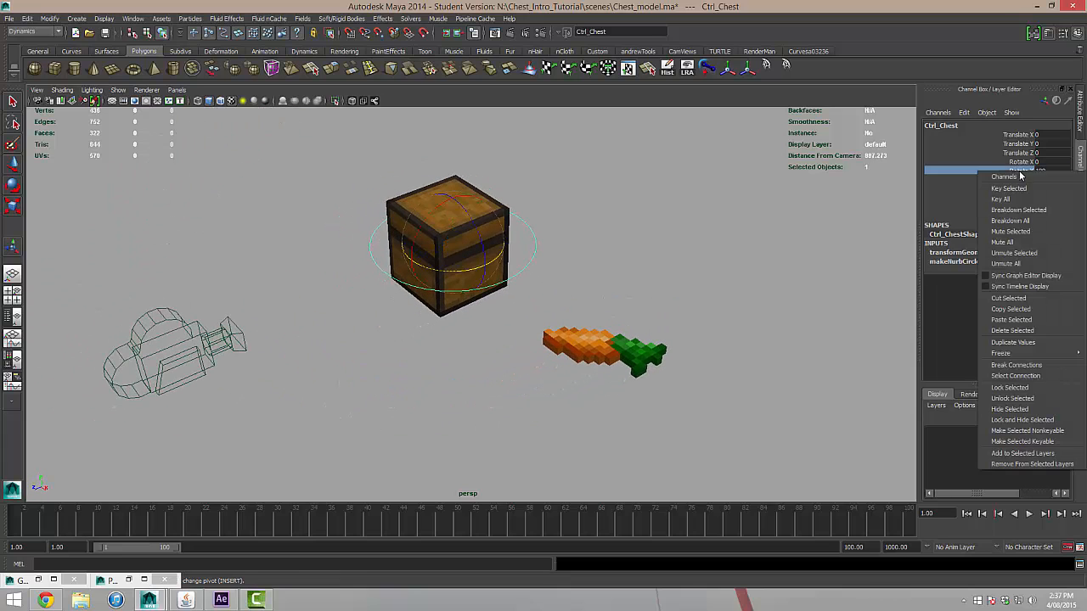
left_click(1017, 190)
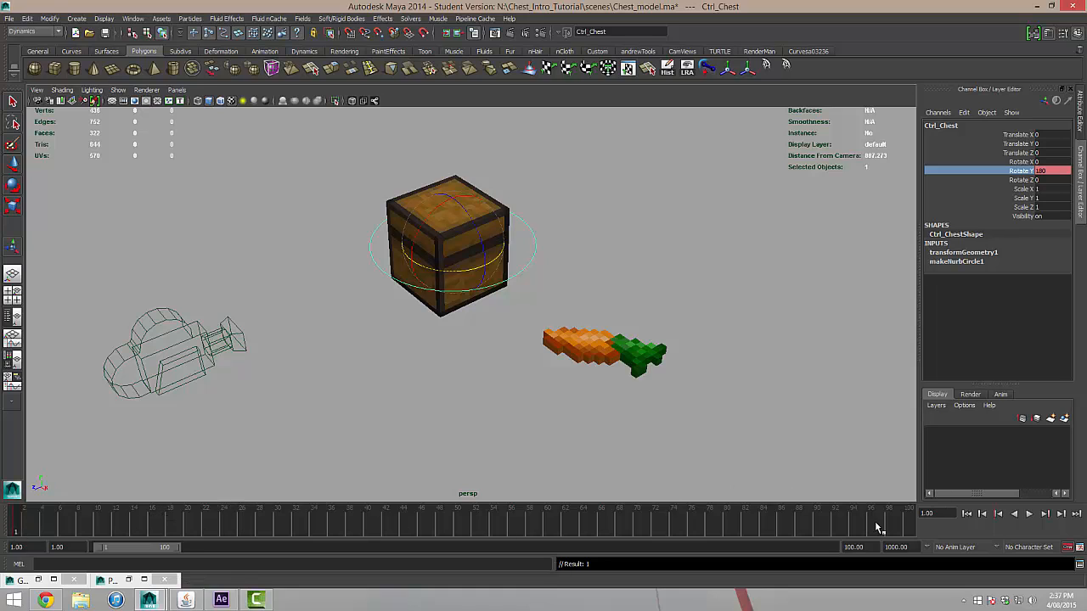
Set the playback range to end at frame 100.
left_click_drag(872, 547, 765, 540)
type("100")
key("Return")
middle_click_drag(452, 327, 450, 340, "alt")
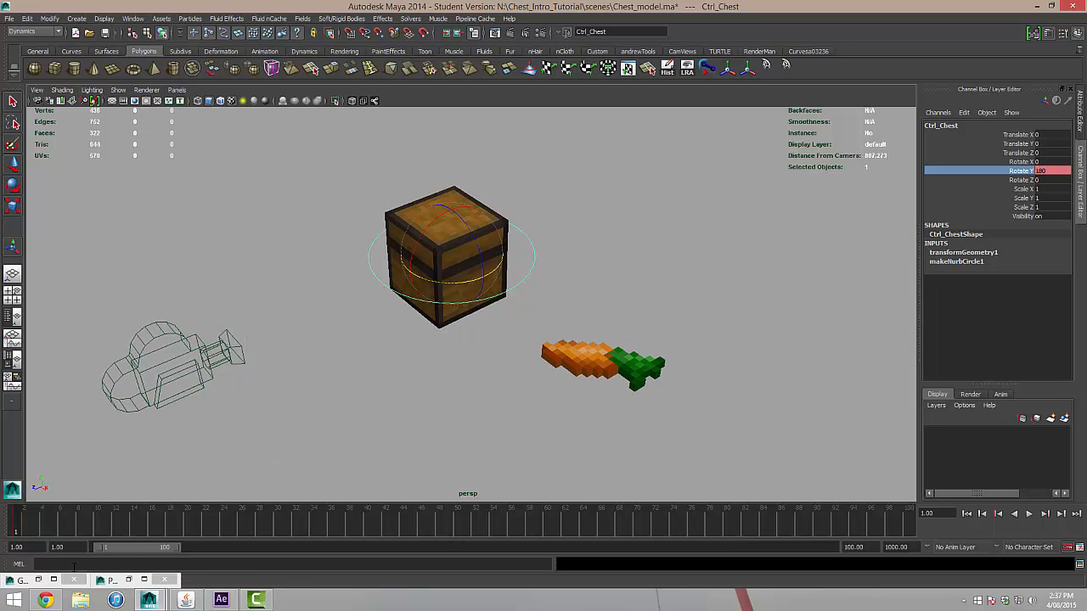
Key the chest control's Rotate Y at -360 on frame 30 and play back the spin.
left_click_drag(59, 528, 281, 531)
double_click(1047, 170)
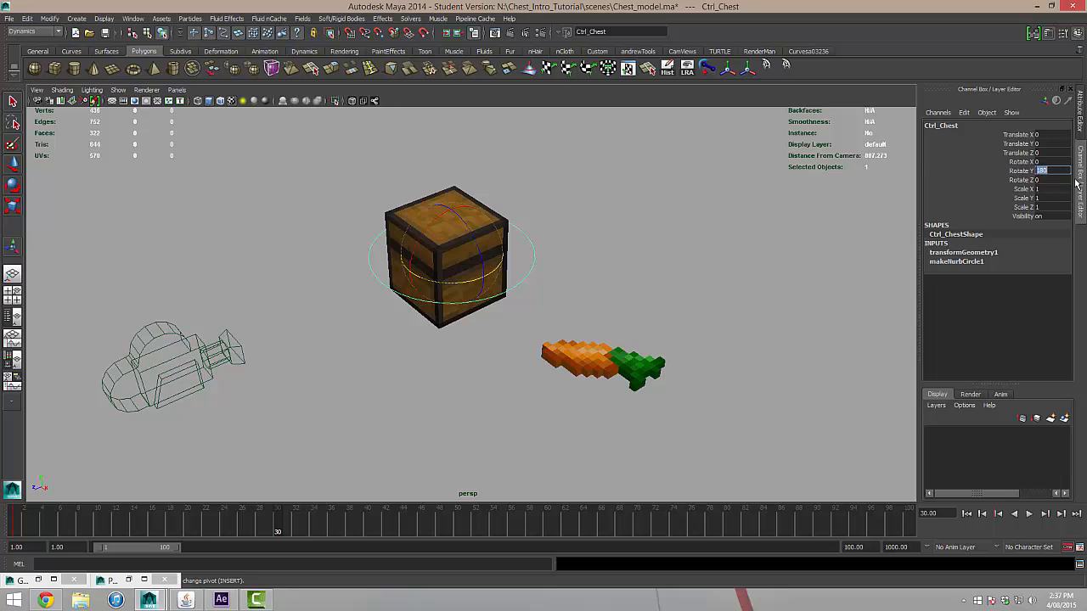
type("360")
key("Return")
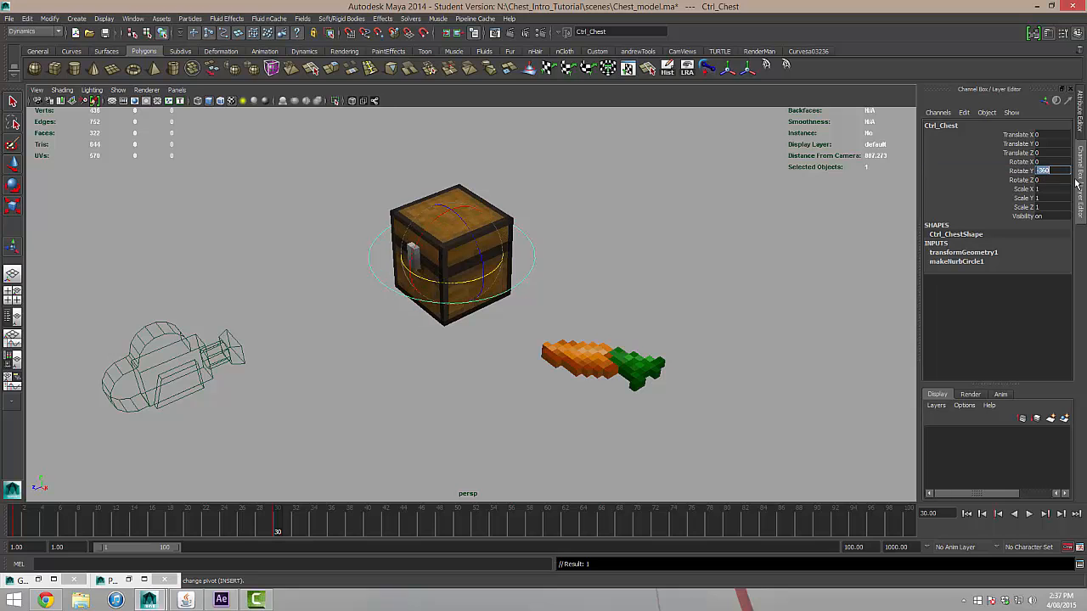
left_click_drag(656, 253, 518, 337, "alt")
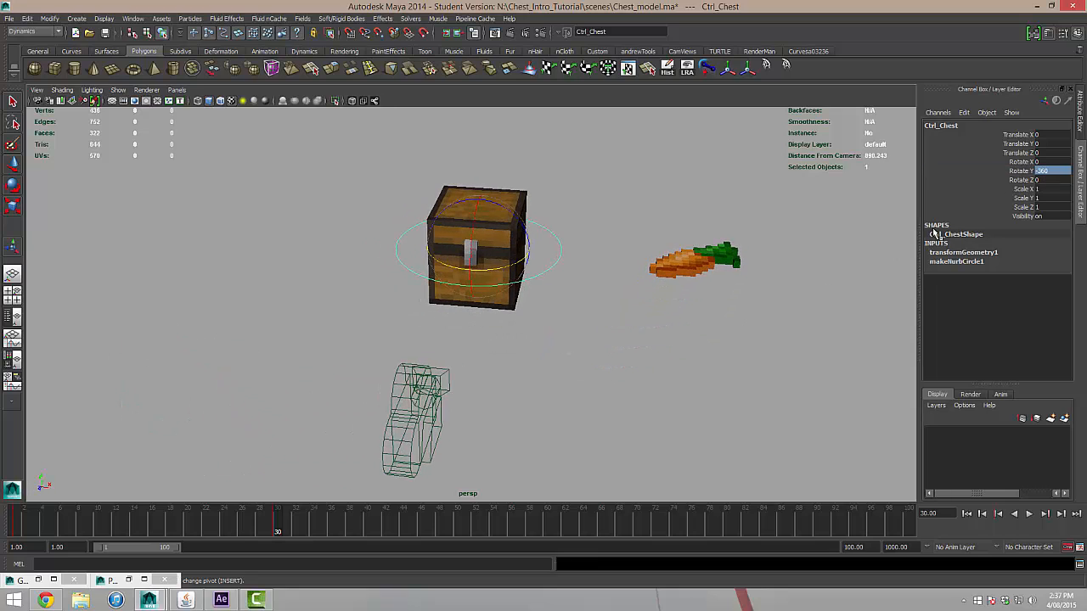
key("alt+v")
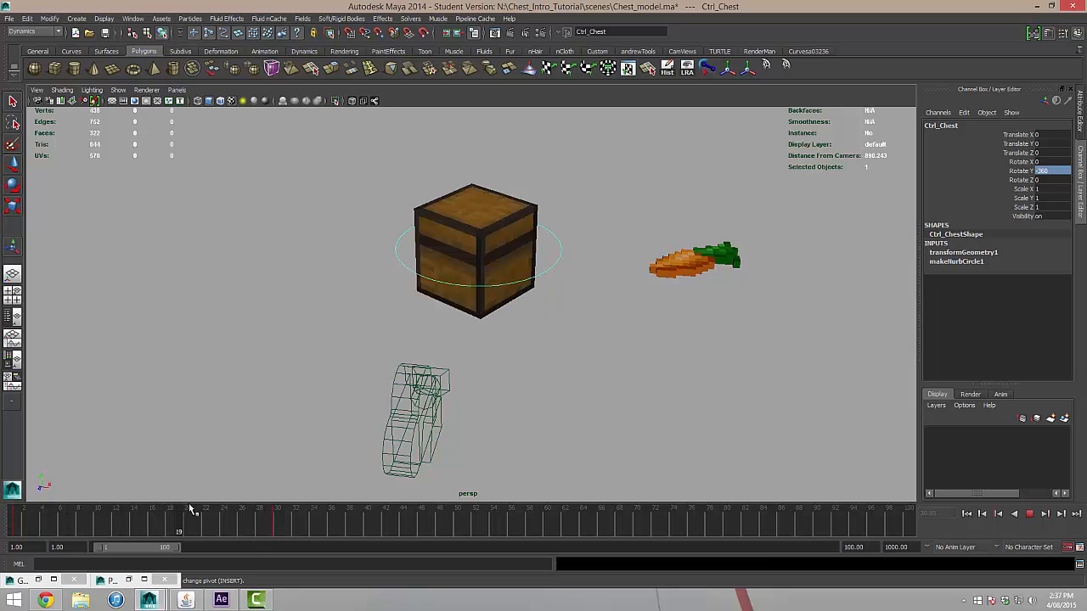
Change the chest control's Rotate Y key on frame 30 to -365 so the spin overshoots.
left_click_drag(274, 520, 279, 519)
left_click(1051, 174)
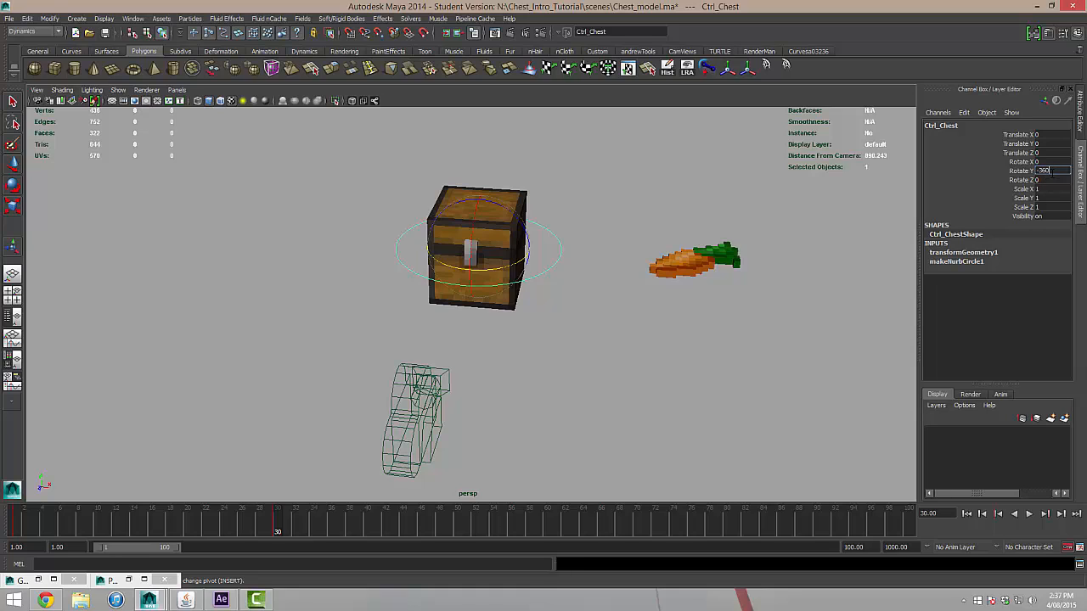
type("-365")
key("Return")
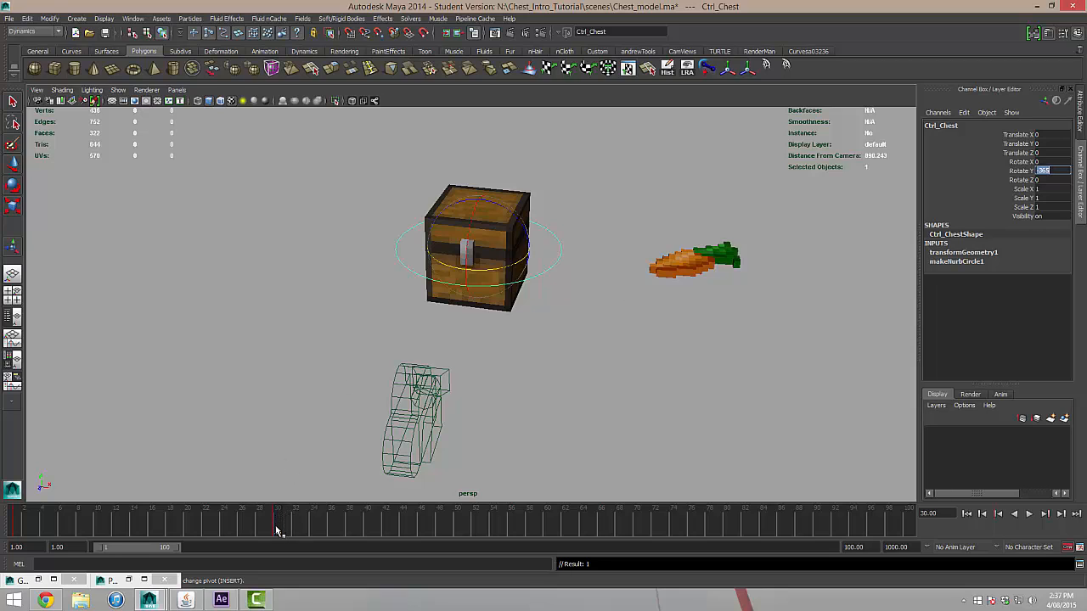
Key the chest control's Rotate Y at -355 on frame 45 and at -360 on frame 60.
left_click_drag(276, 531, 413, 535)
key("Return")
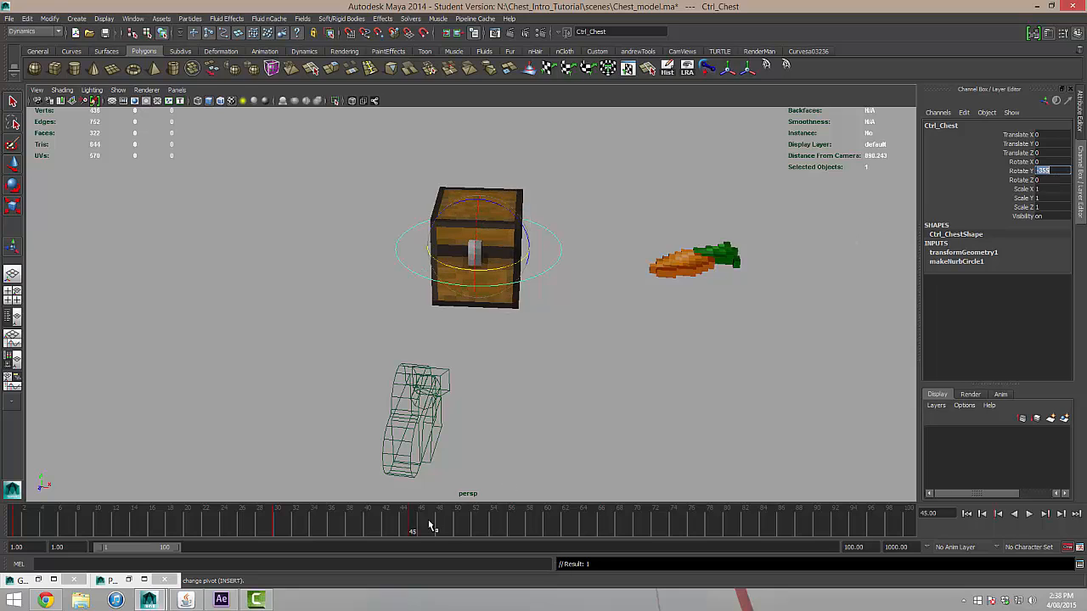
left_click_drag(432, 524, 547, 521)
key("Return")
Play back the spin and key the chest control's Rotate Y at -358 on frame 75.
key("alt+v")
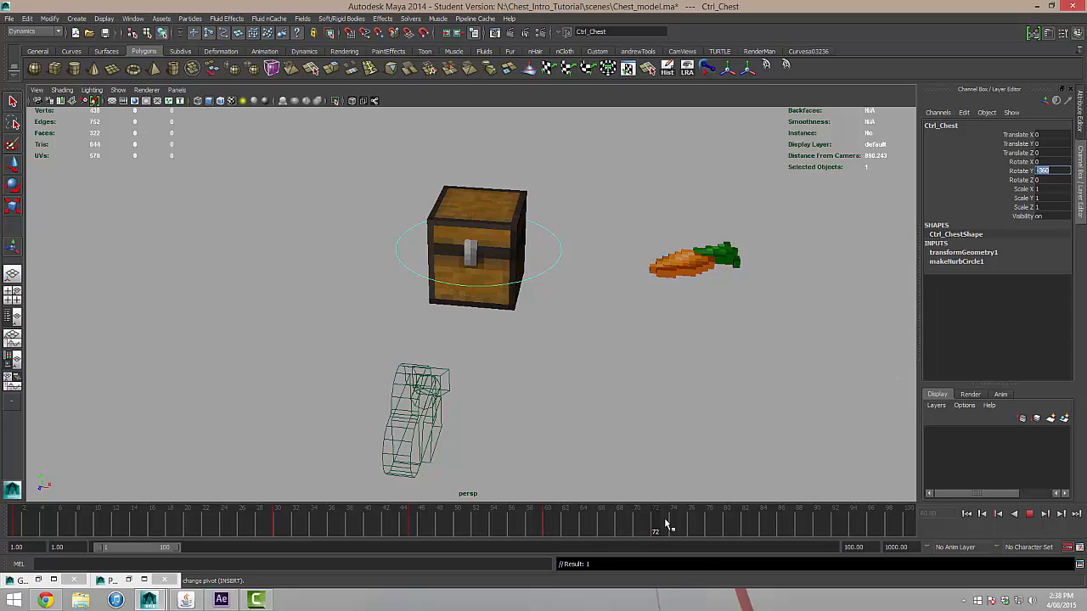
left_click(684, 535)
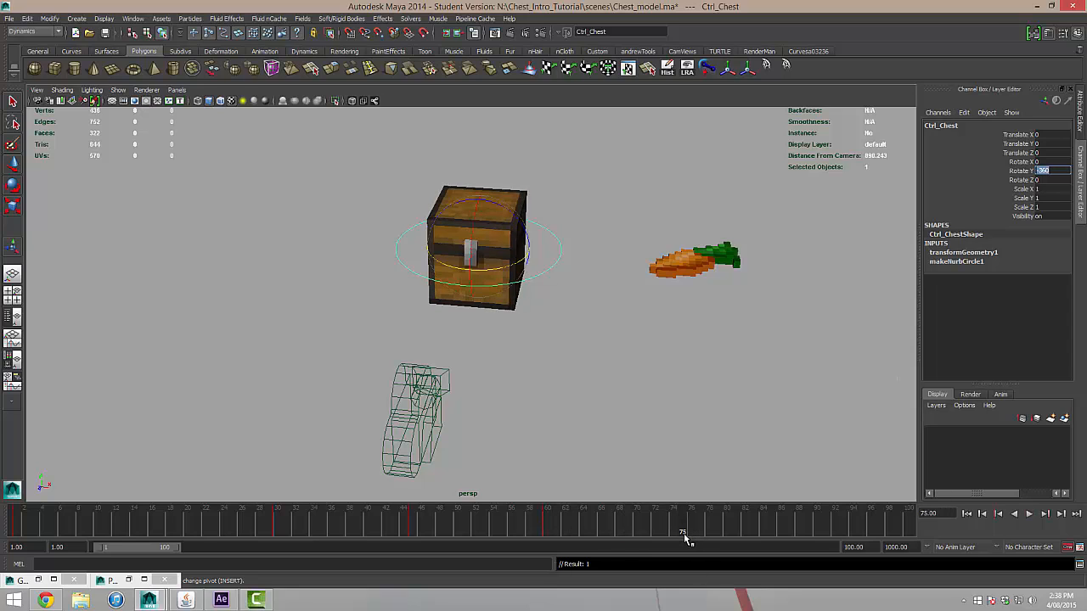
key("BackSpace")
type("-358")
key("Return")
Key the chest control's Rotate Y at -360 on frame 90 and play back the spin.
key("alt+v")
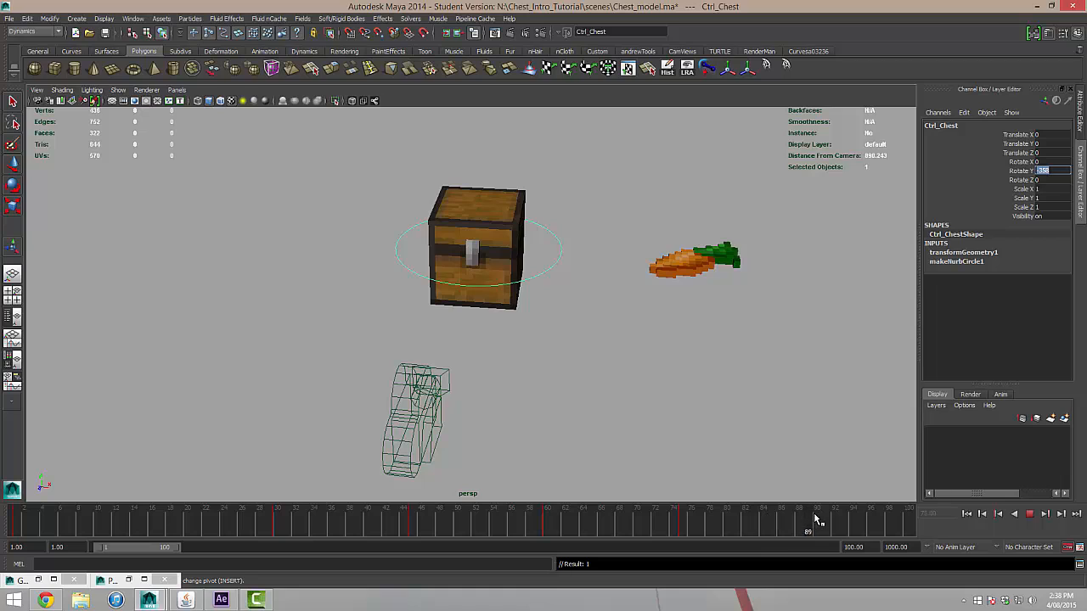
key("alt+v")
type("-360")
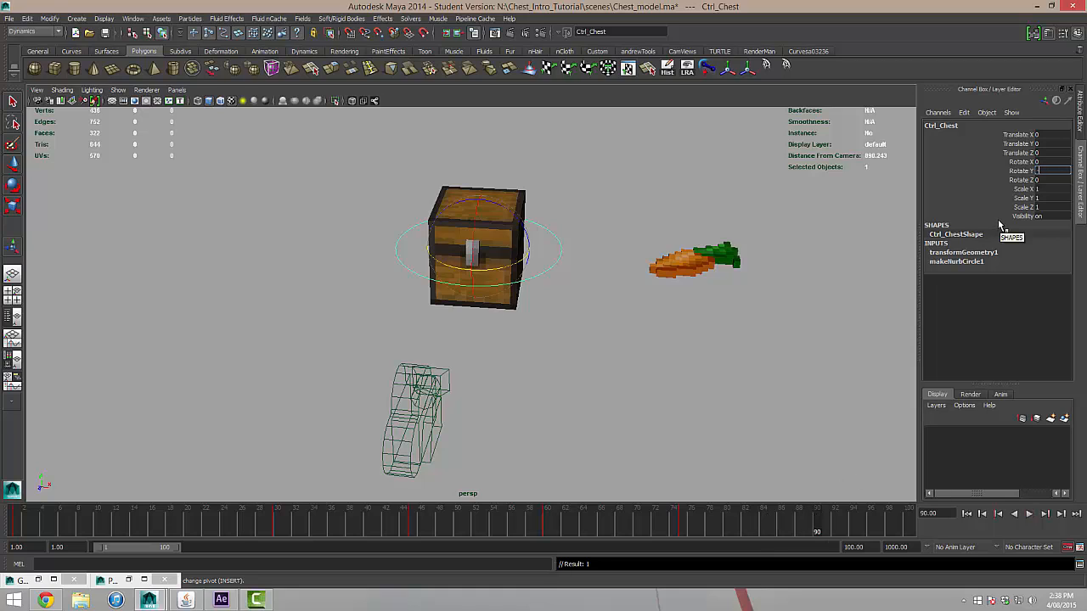
key("Return")
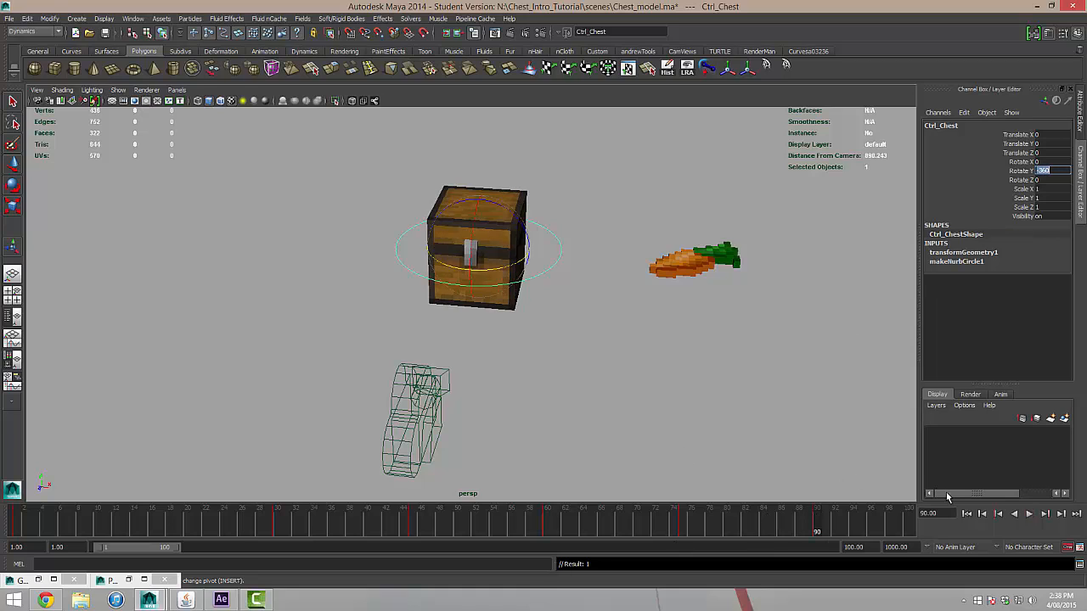
left_click(966, 514)
left_click(1029, 515)
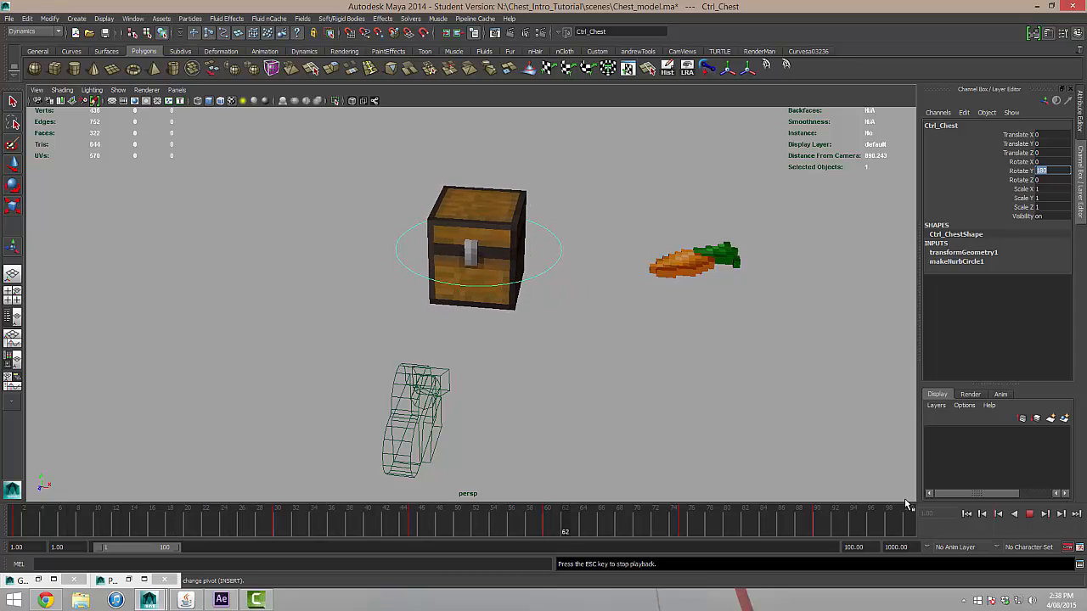
left_click(1031, 515)
Change the chest control's rotate order to yxz in its transform attributes.
left_click_drag(612, 354, 563, 351, "alt")
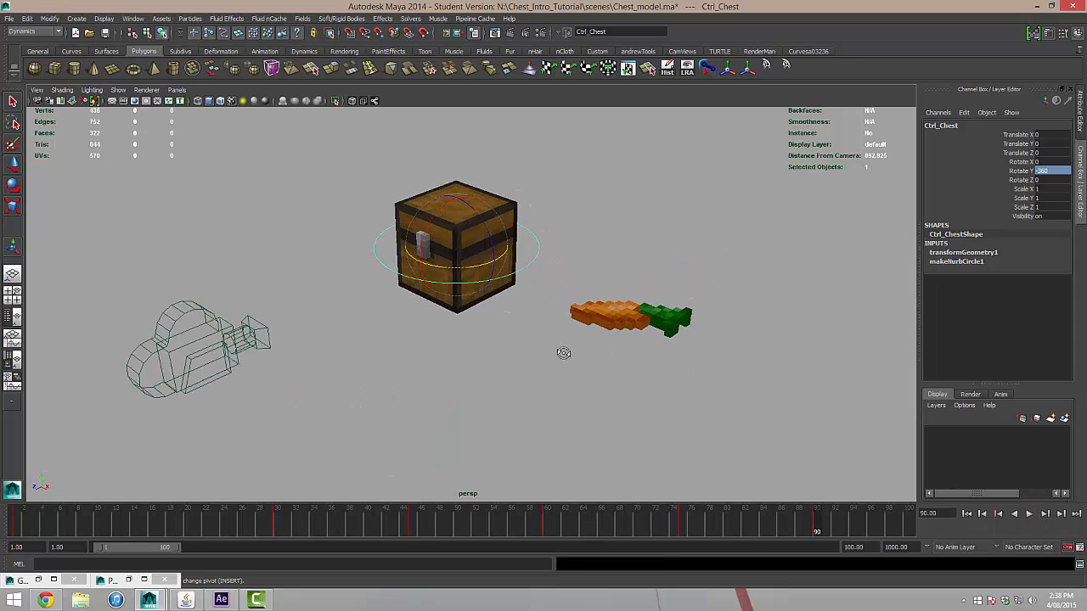
left_click(561, 261)
scroll(546, 252, "up", 2)
scroll(546, 251, "down", 2)
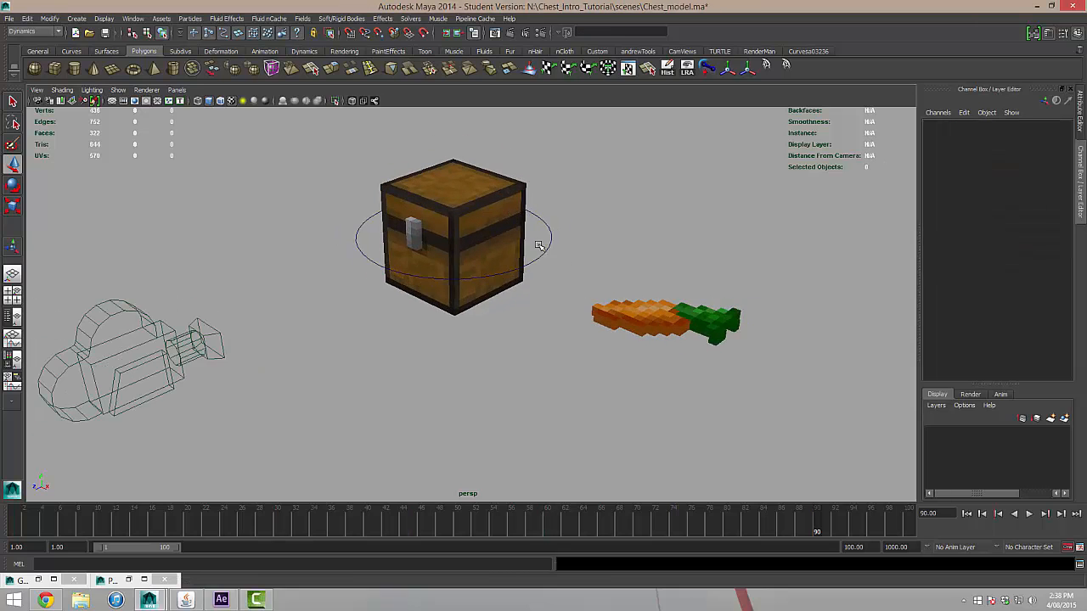
middle_click_drag(534, 218, 544, 256, "alt")
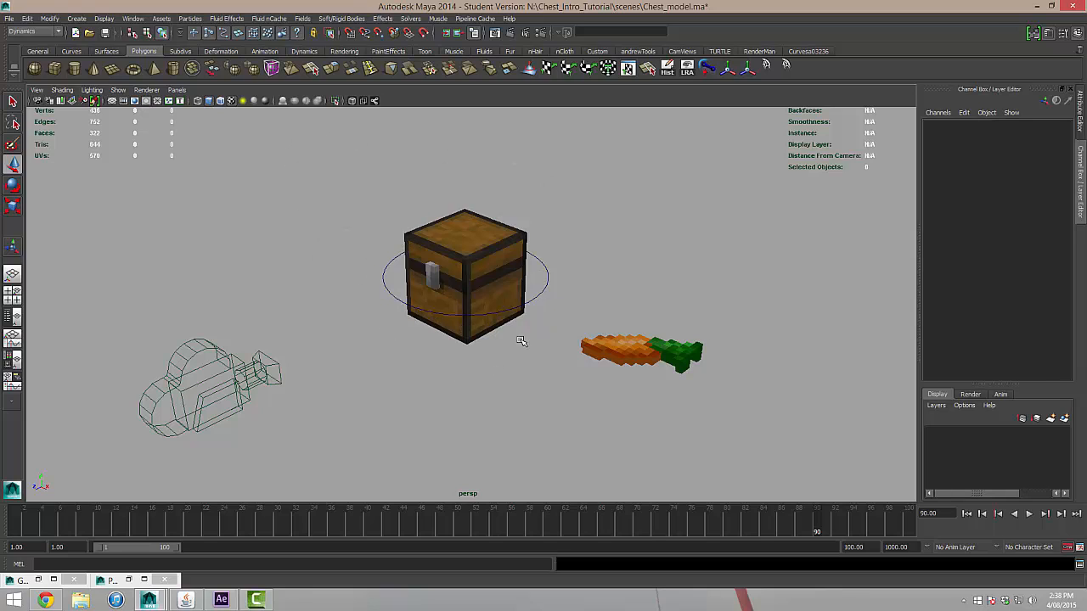
left_click(548, 278)
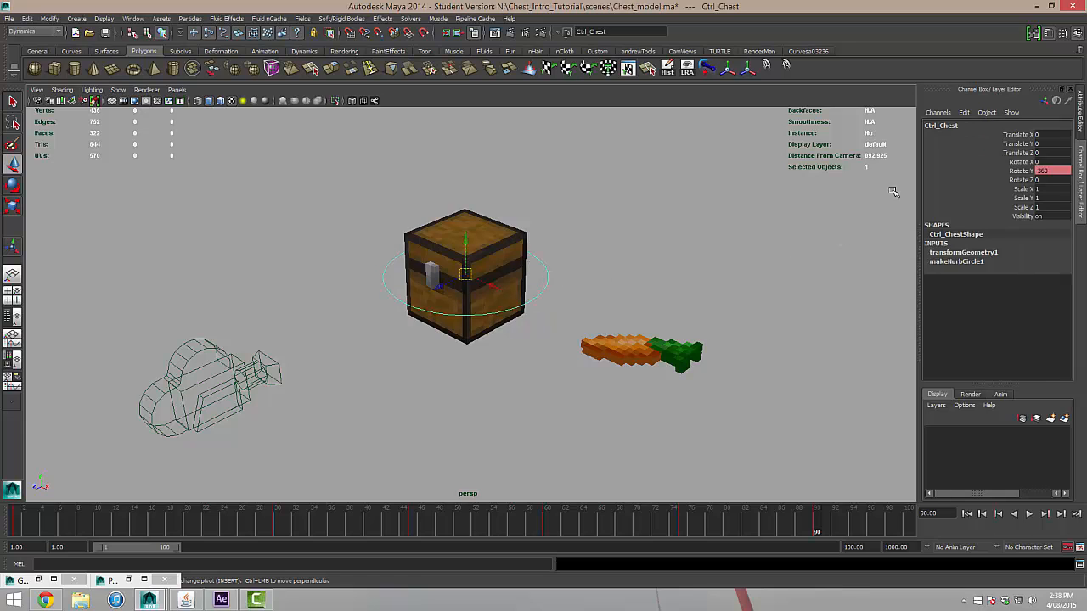
left_click(1080, 113)
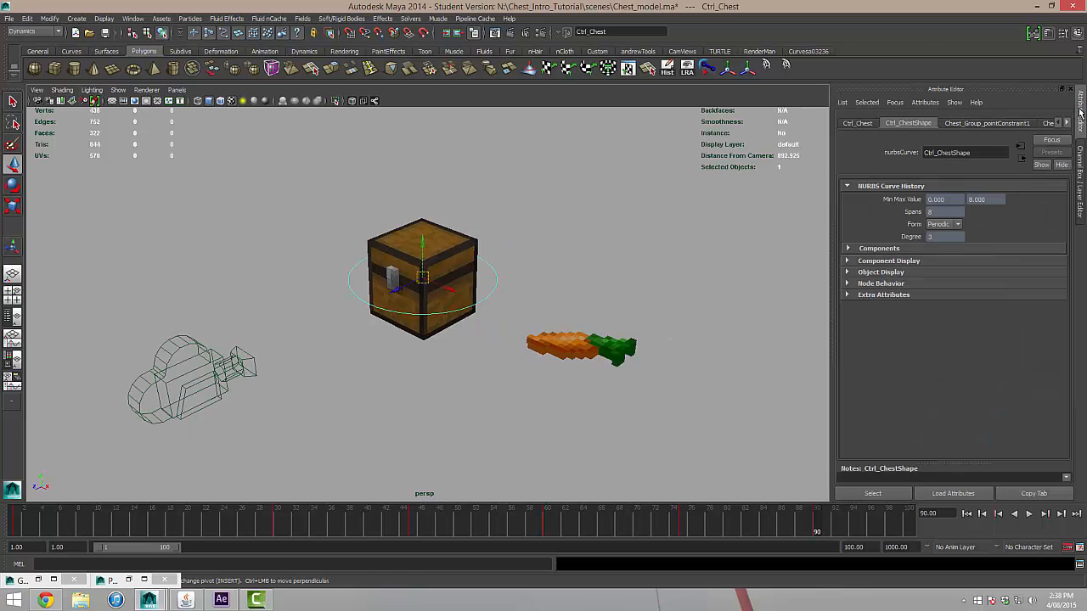
left_click(856, 124)
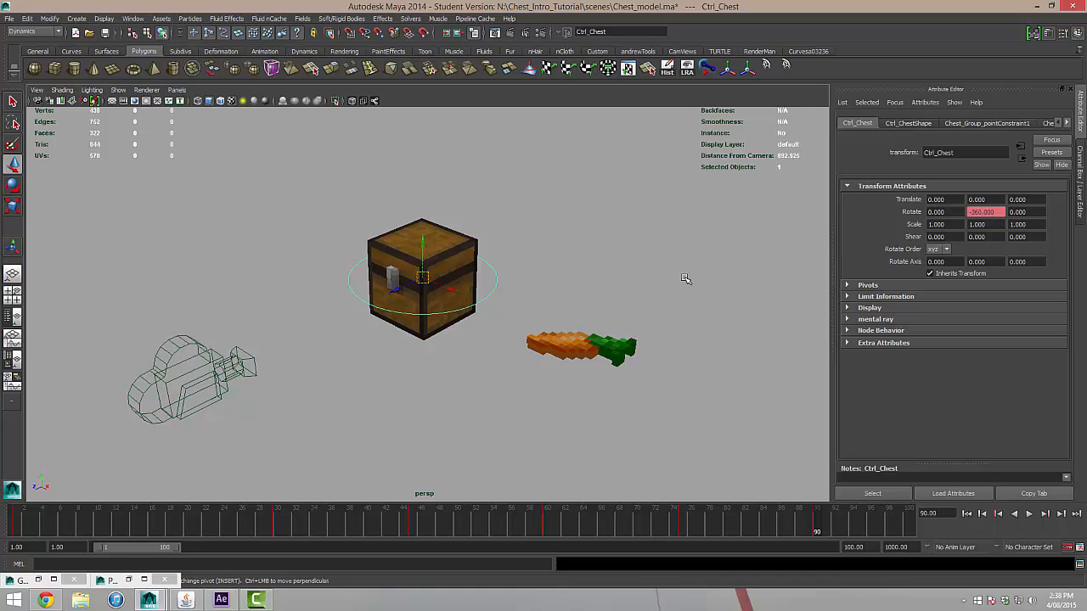
left_click(934, 250)
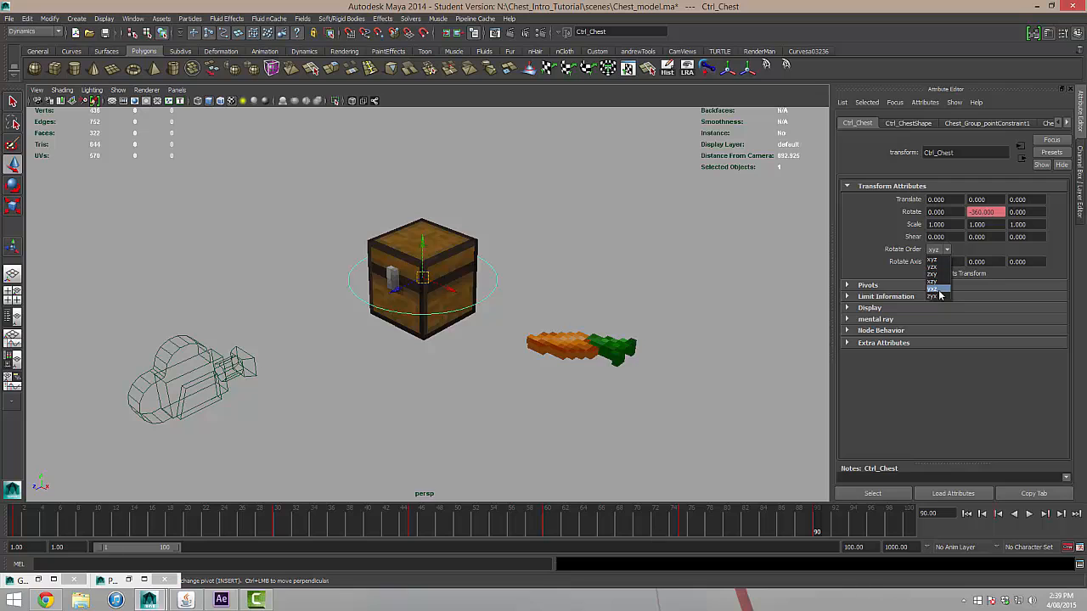
left_click(938, 292)
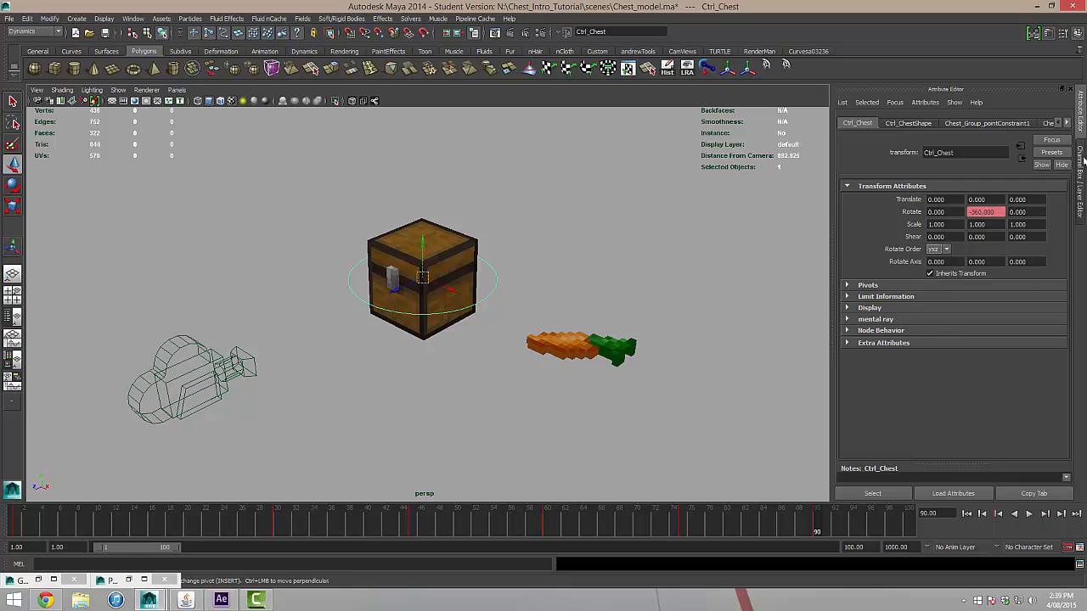
left_click(1083, 152)
Try tilting the chest control by about 11 degrees around its X axis.
left_click_drag(525, 304, 542, 276, "alt")
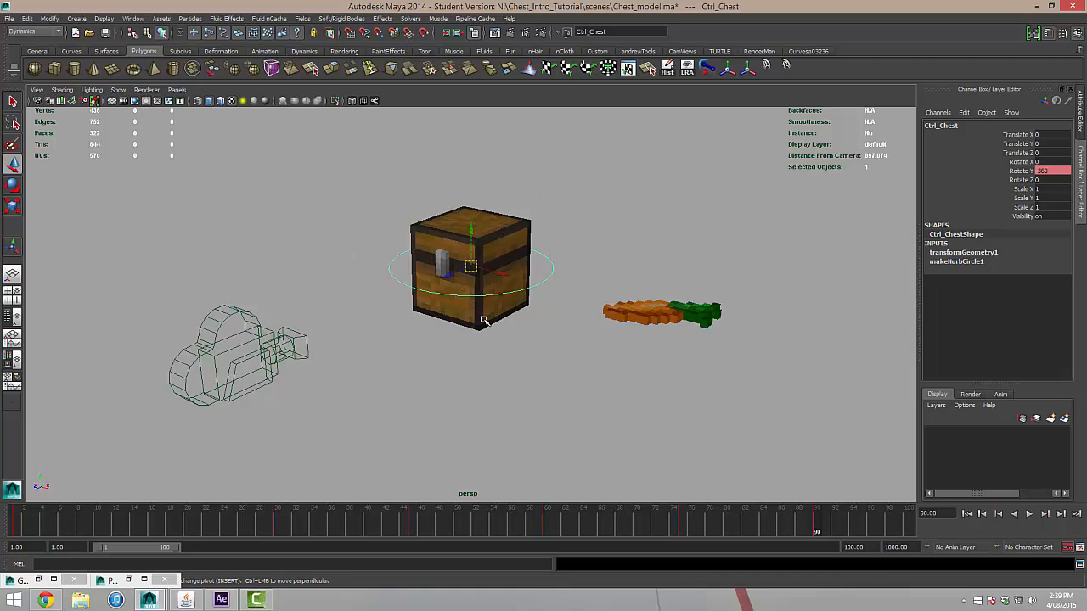
key("e")
left_click_drag(508, 286, 474, 299, "alt")
left_click(432, 234)
left_click_drag(432, 234, 424, 280)
key("ctrl+z")
Key the chest control's Rotate X at 0 on frame 90 and at 20 on frame 30.
left_click(1025, 162)
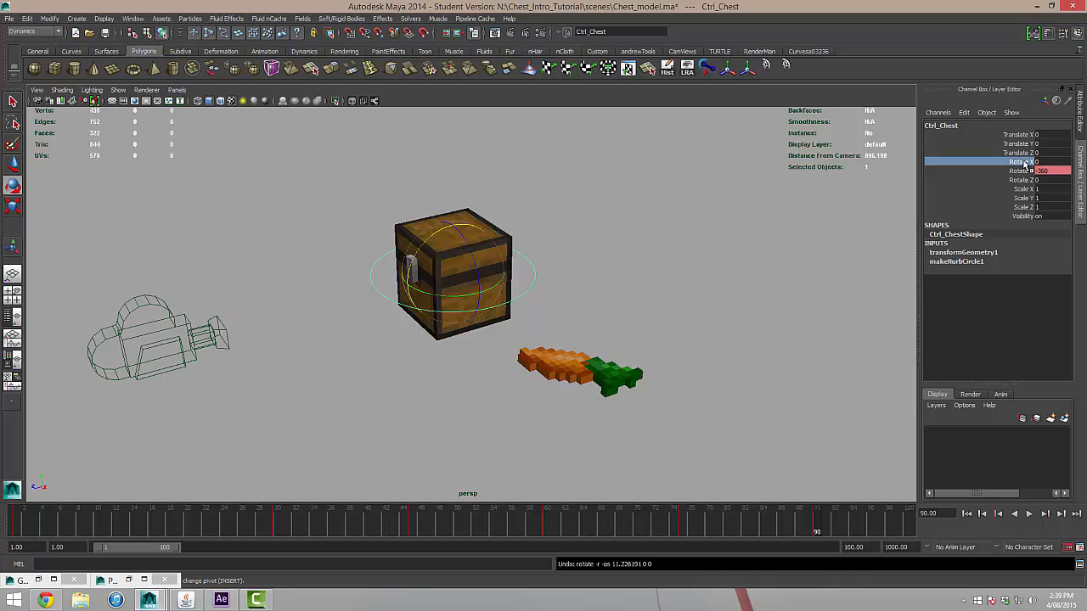
right_click(1025, 163)
left_click(1033, 181)
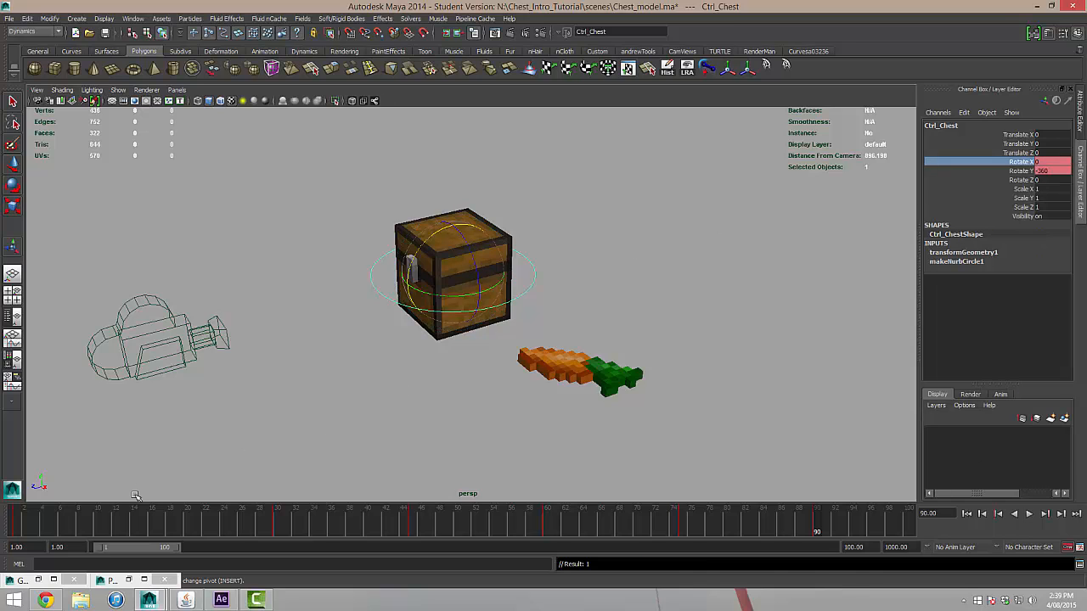
left_click(277, 533)
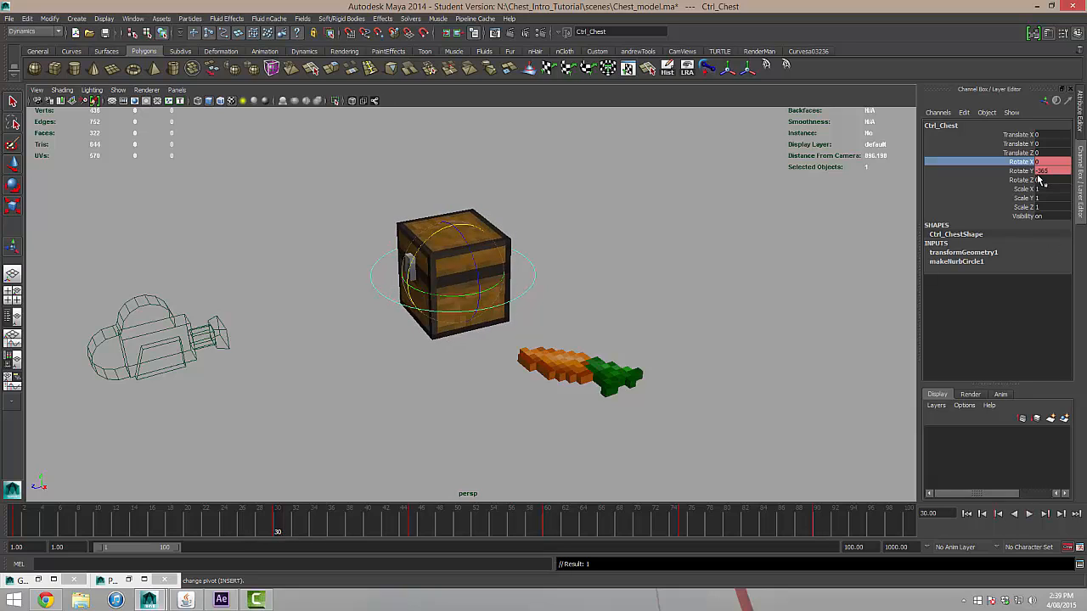
left_click(1040, 162)
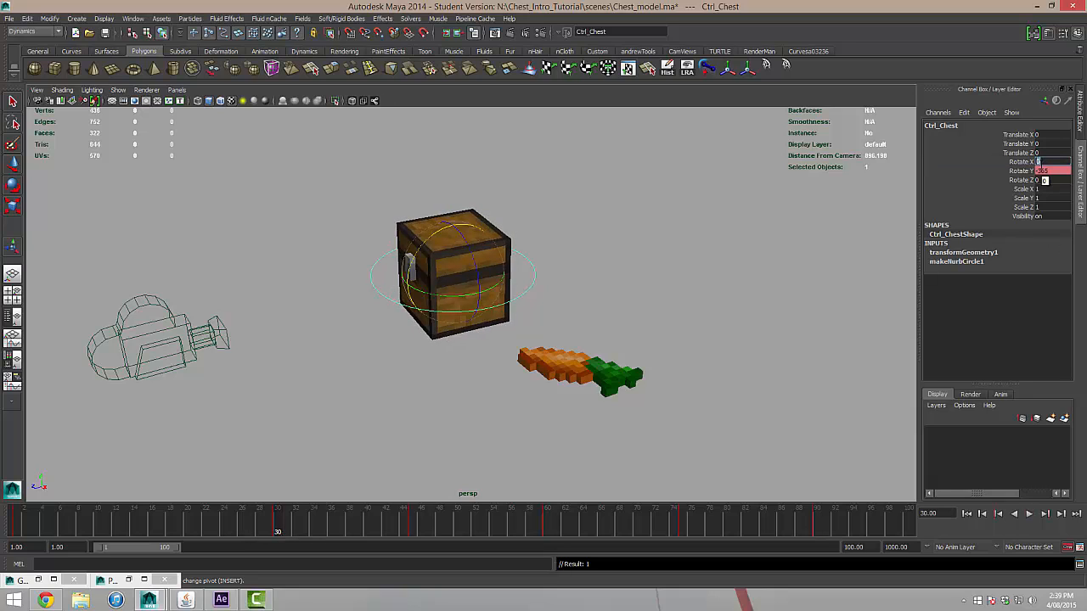
type("20")
key("Return")
left_click_drag(578, 267, 605, 280, "alt")
Key the chest control's Rotate X at 0 on frame 1 and play back the tilting spin.
left_click(966, 513)
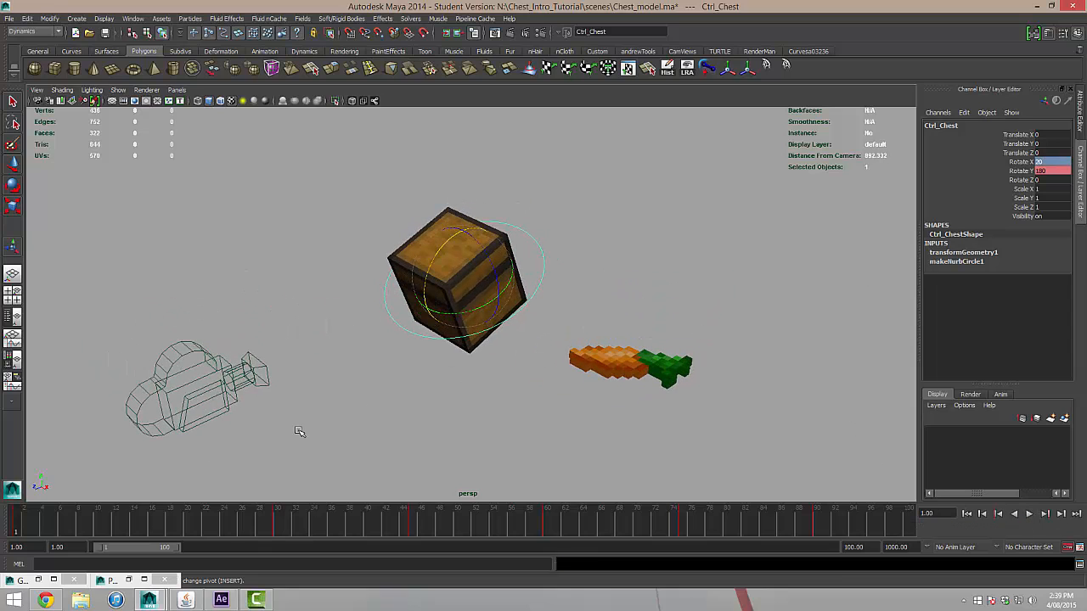
left_click_drag(170, 511, 2, 515)
left_click(1025, 162)
right_click(1025, 163)
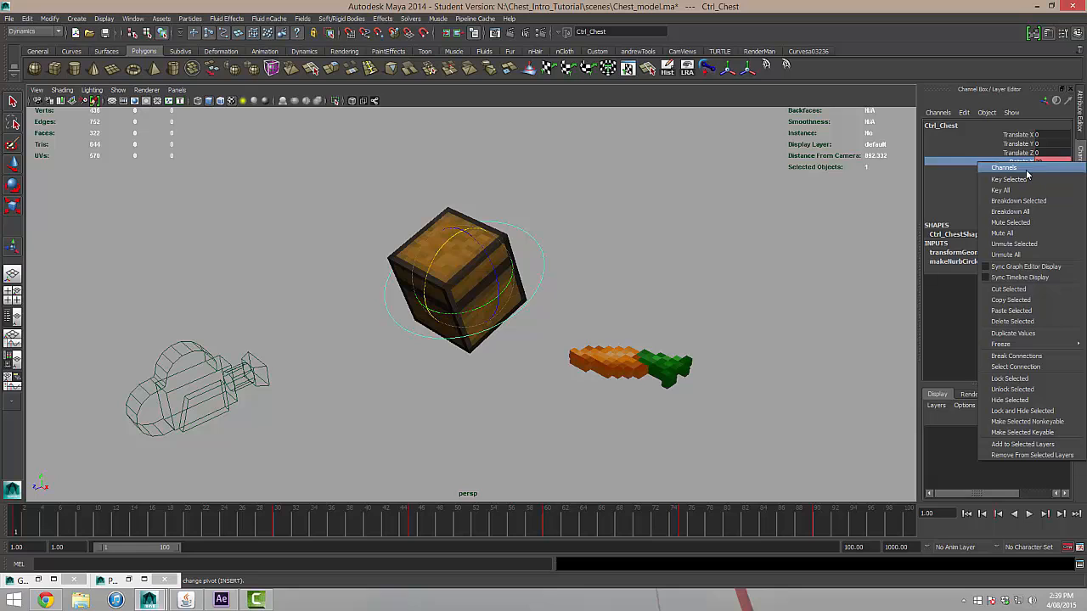
left_click(1023, 180)
left_click(1040, 162)
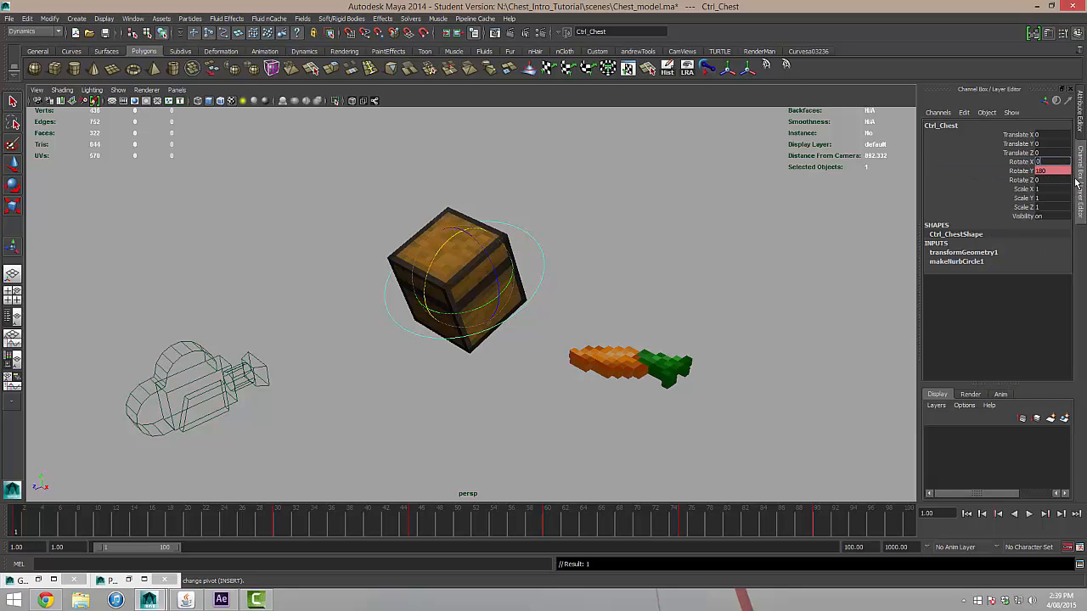
type("0")
key("Return")
left_click_drag(37, 524, 278, 527)
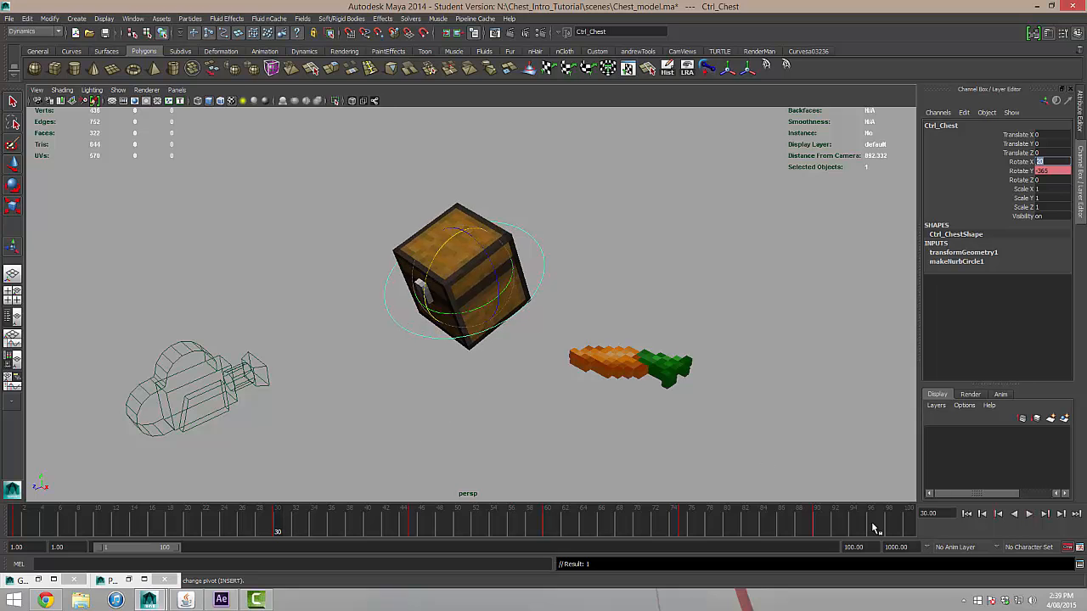
left_click(966, 514)
left_click(1028, 514)
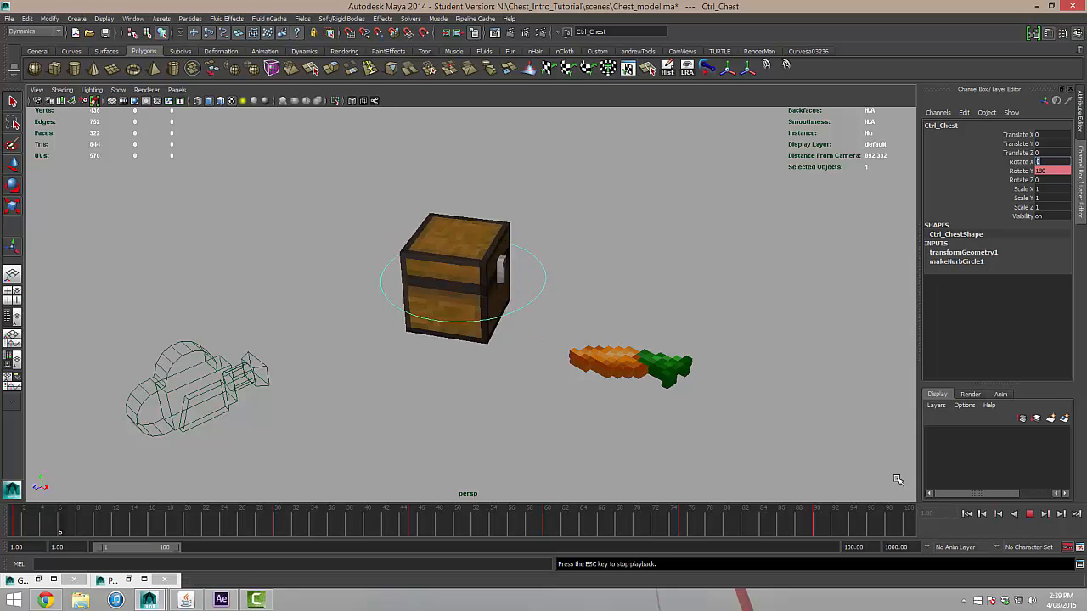
left_click(1030, 515)
Change the chest control's Rotate X key on frame 90 to 20 and play back the animation.
left_click_drag(170, 520, 817, 527)
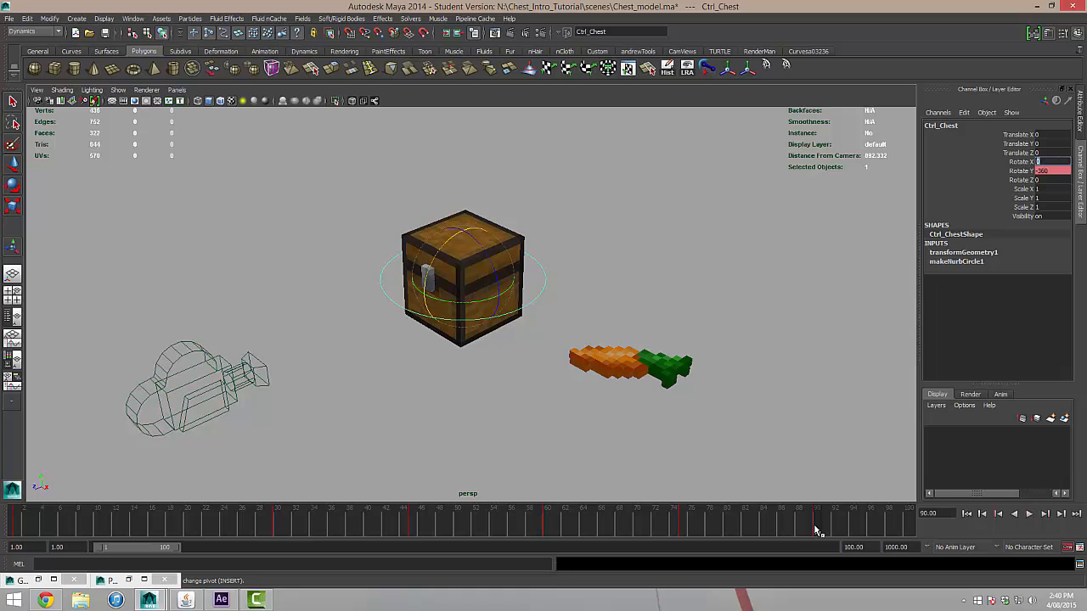
left_click(1023, 161)
left_click(1042, 162)
key("alt+v")
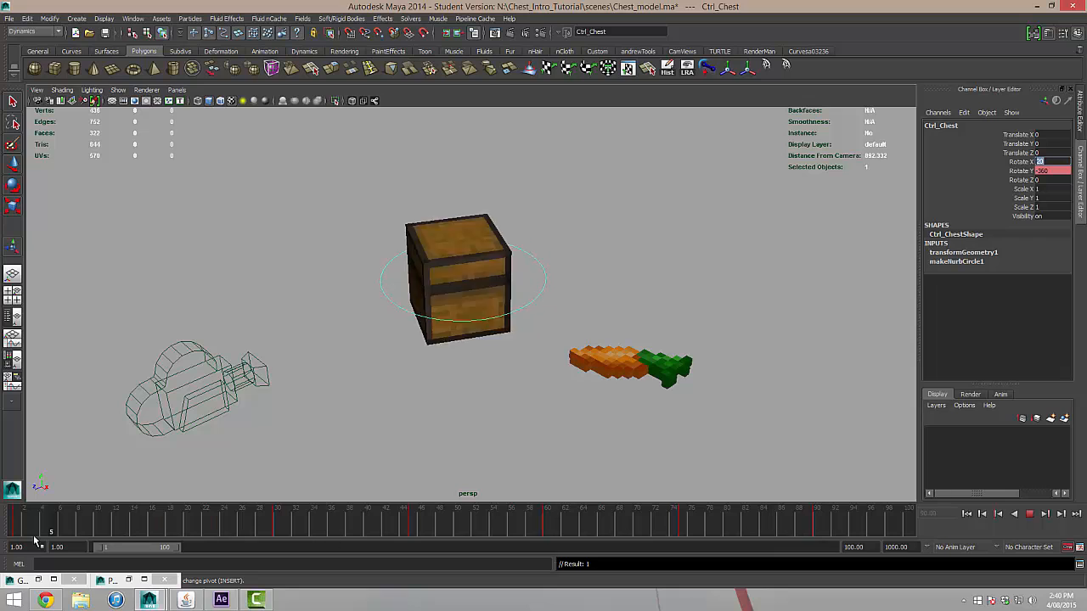
Key the chest control's Scale X, Scale Y and Scale Z at 1 on frame 1.
left_click(15, 527)
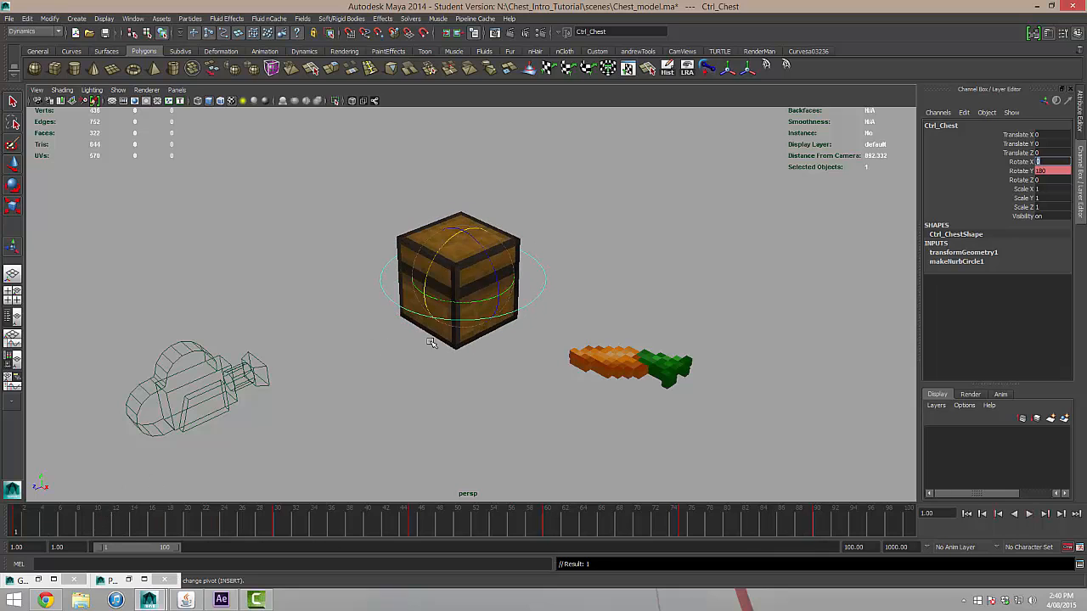
left_click_drag(432, 342, 544, 249, "alt")
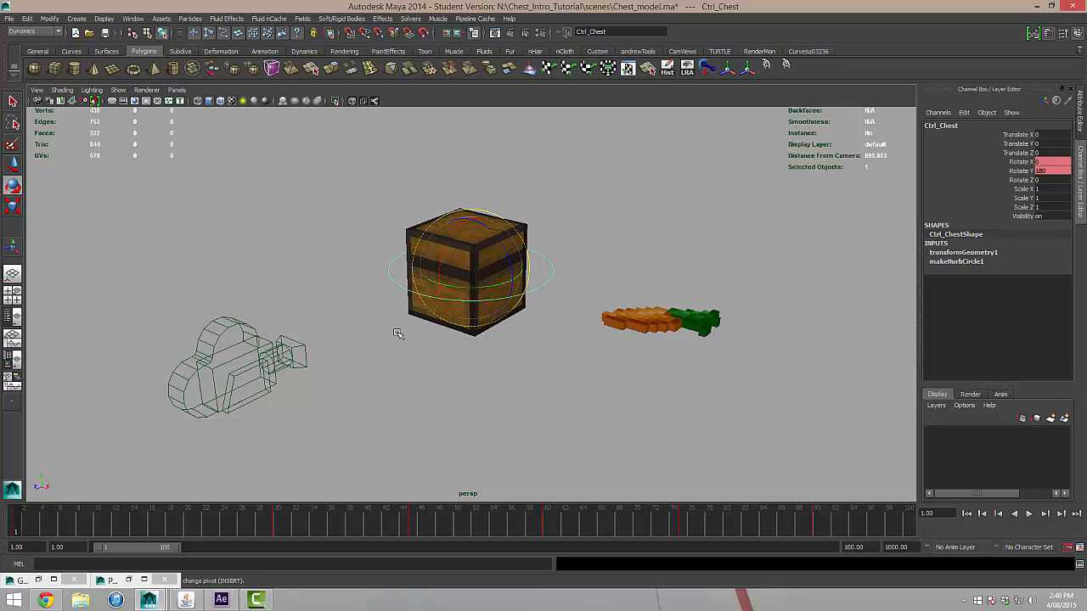
left_click_drag(577, 246, 575, 253, "alt")
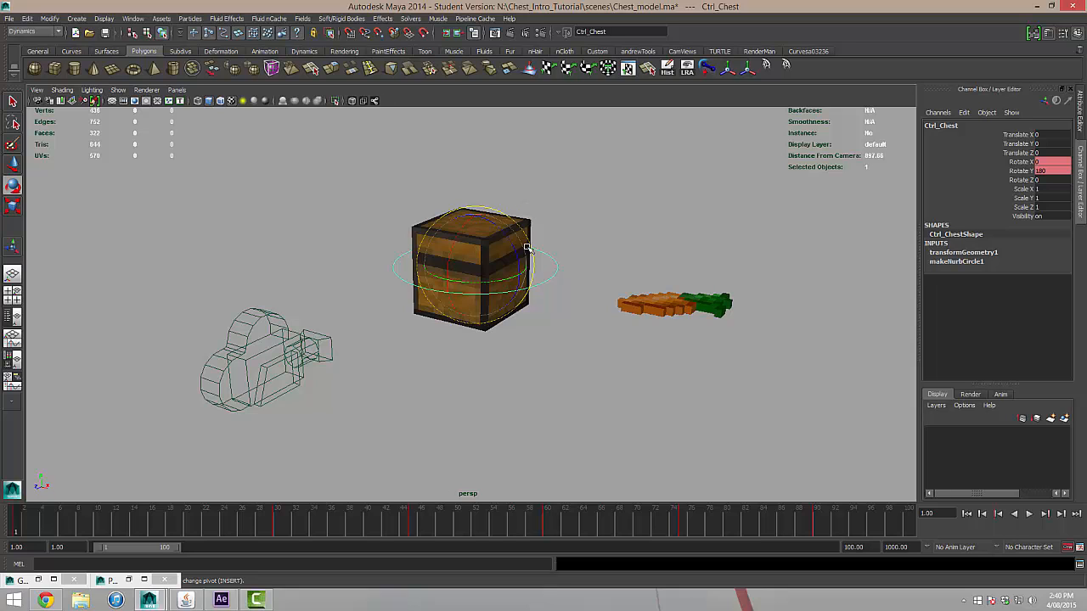
left_click_drag(561, 215, 556, 263, "alt")
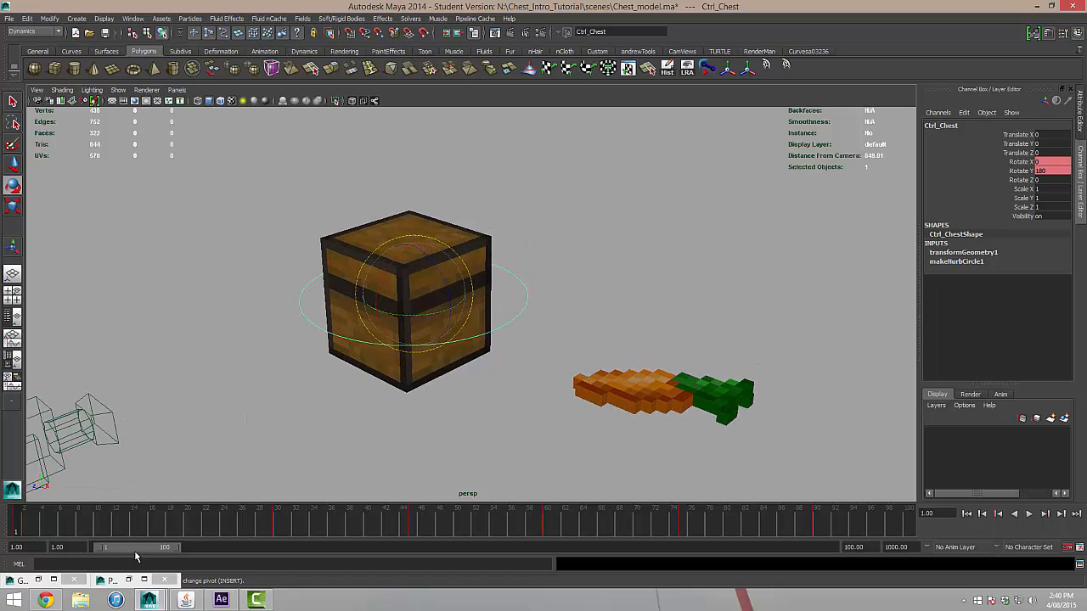
left_click(1028, 188)
left_click(1023, 208, "shift")
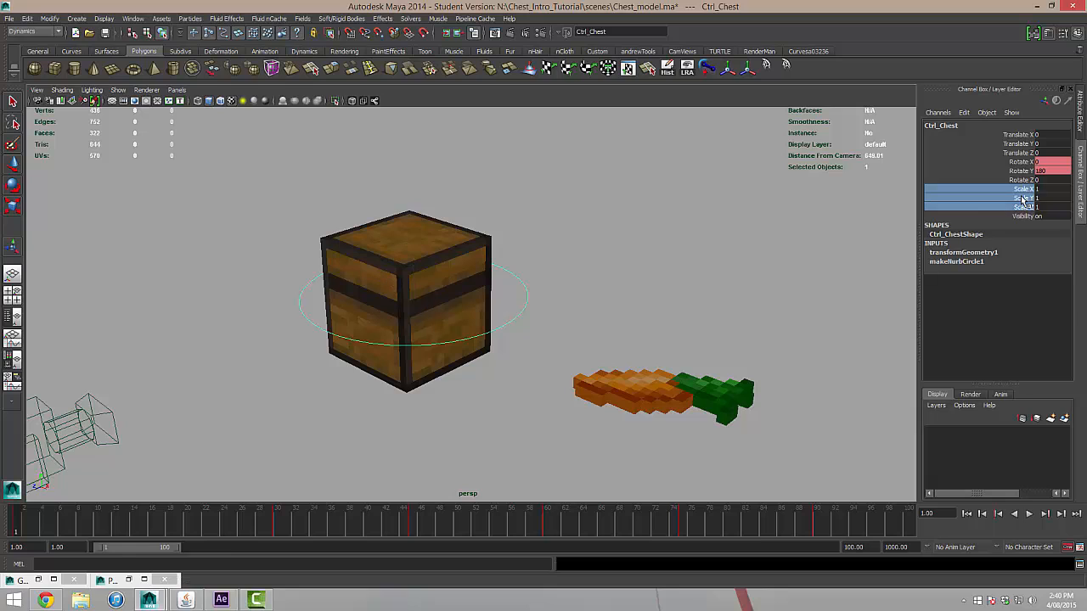
right_click(1023, 199)
left_click(1023, 213)
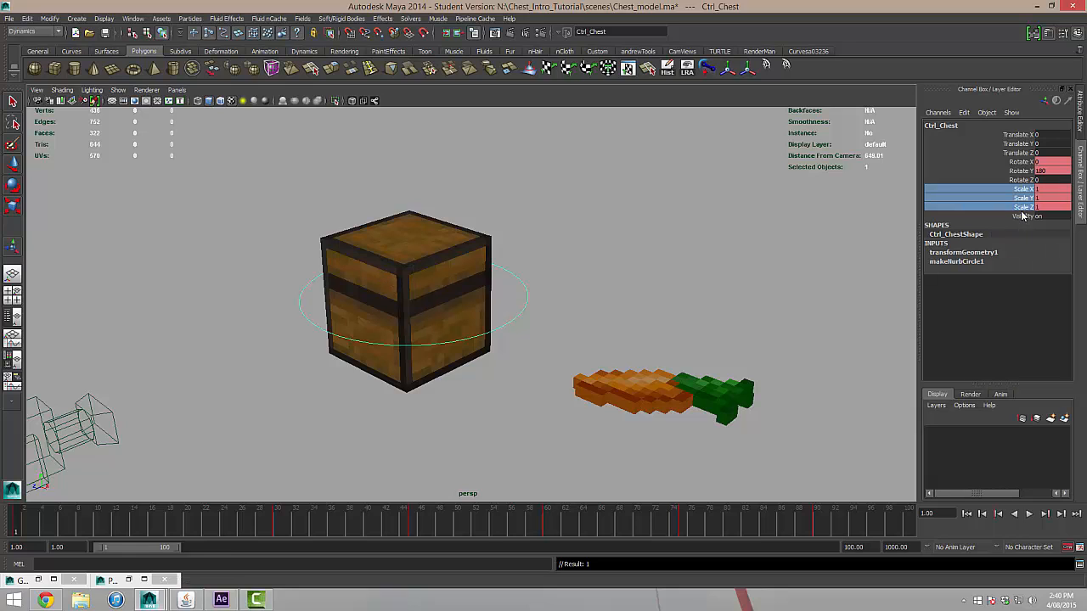
Key the chest control's Scale X at 1.1, Scale Y at 0.9 and Scale Z at 1.1 on frame 24.
left_click_drag(37, 536, 223, 542)
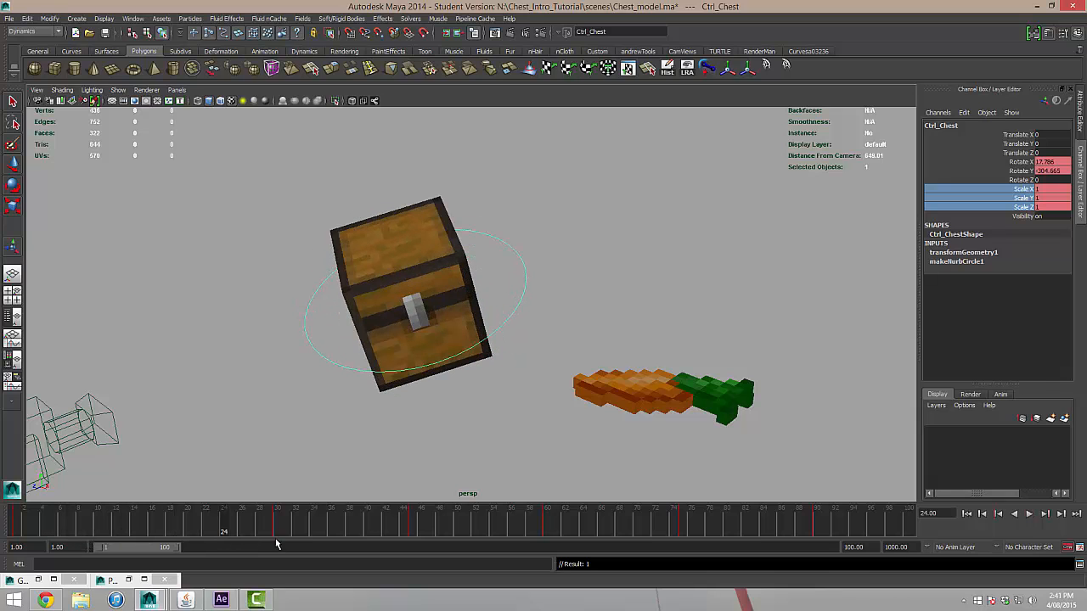
left_click(1049, 188)
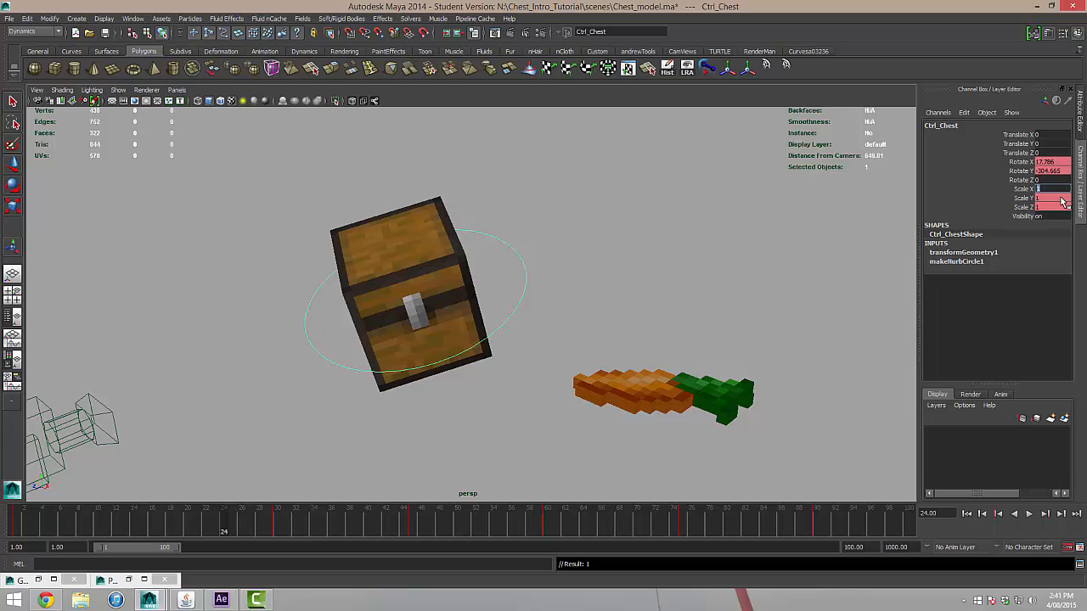
type("1.1")
key("Return")
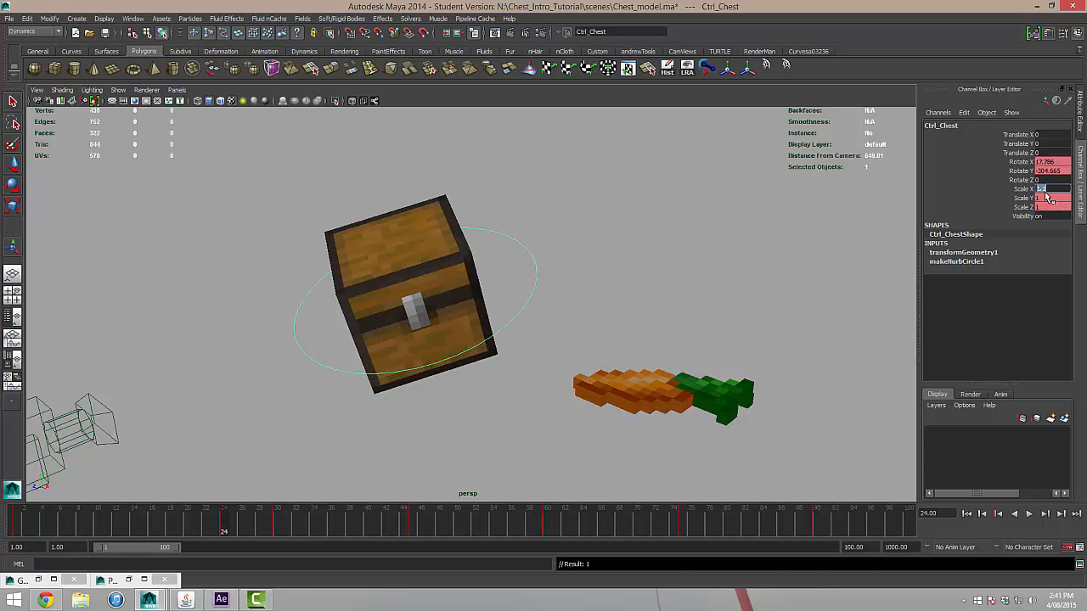
left_click(1045, 197)
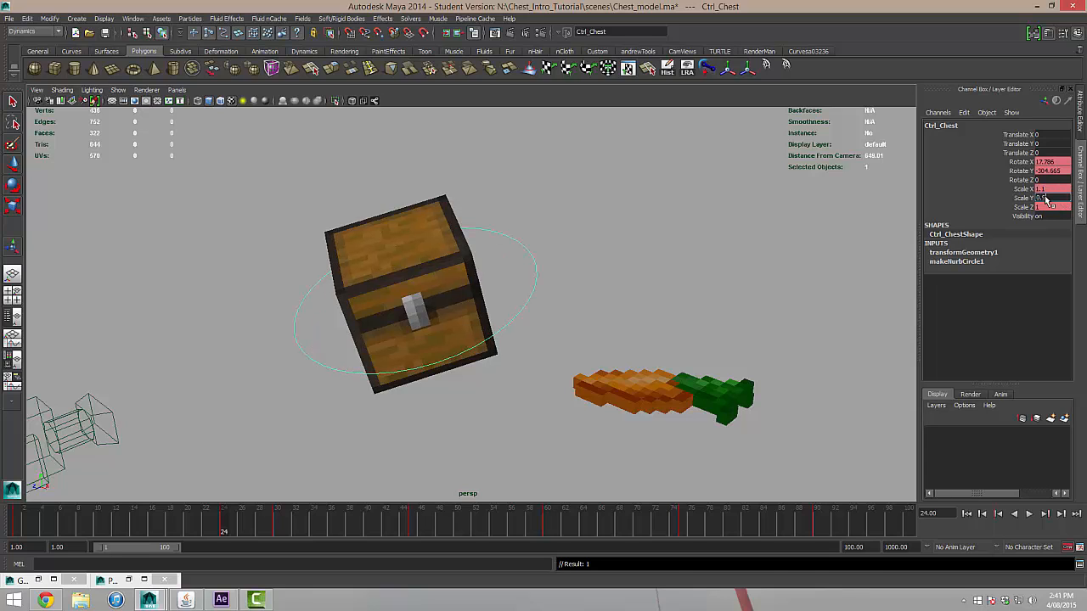
key("Return")
left_click(1044, 206)
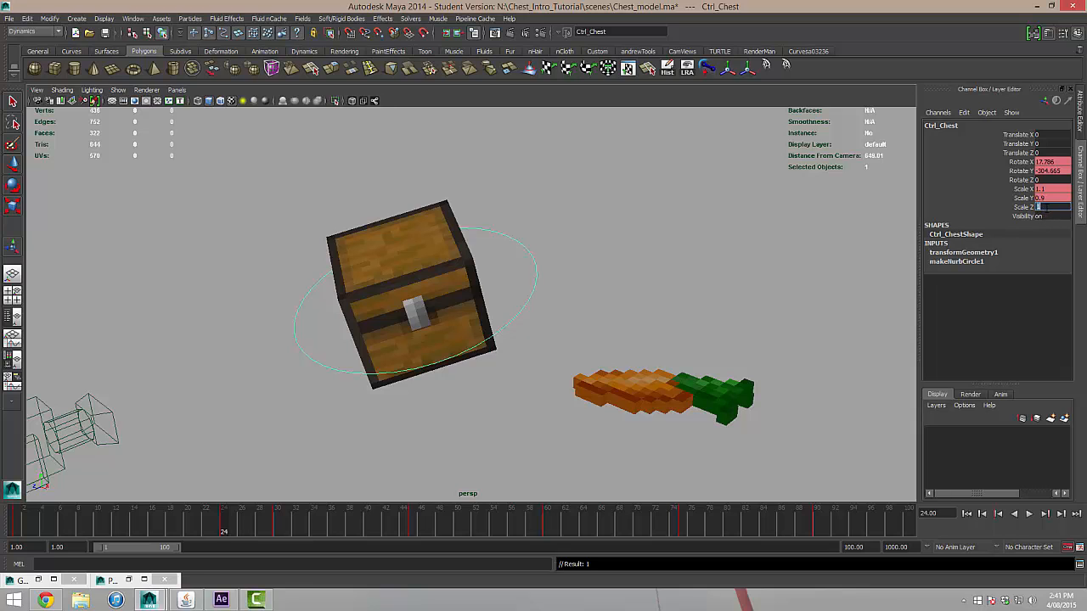
type("1.1")
key("Return")
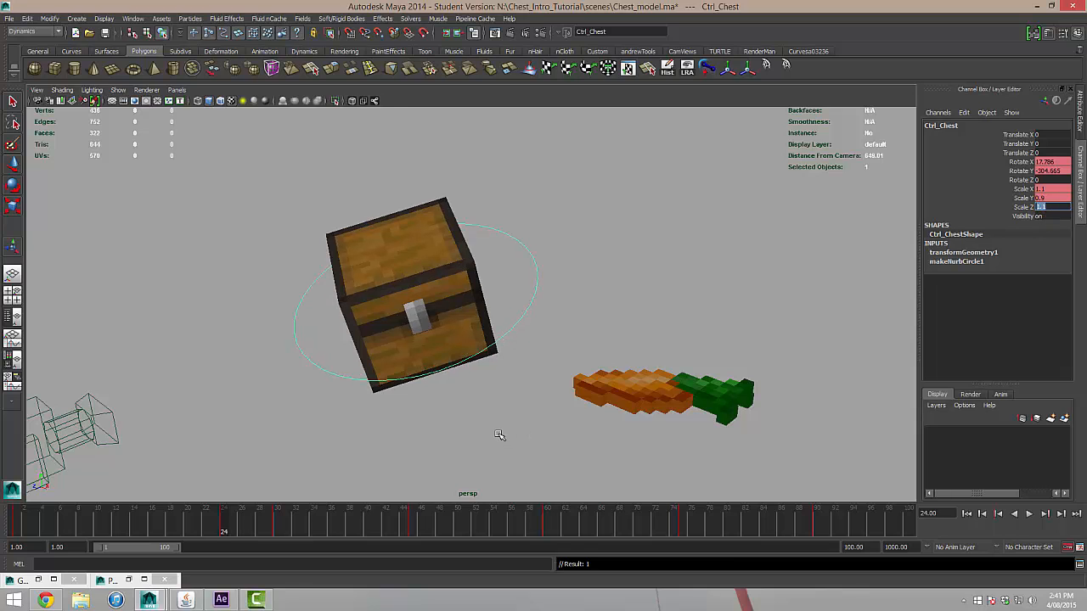
Key the chest control's Scale X, Scale Y and Scale Z at 1 on frame 30.
left_click_drag(498, 437, 509, 399, "alt")
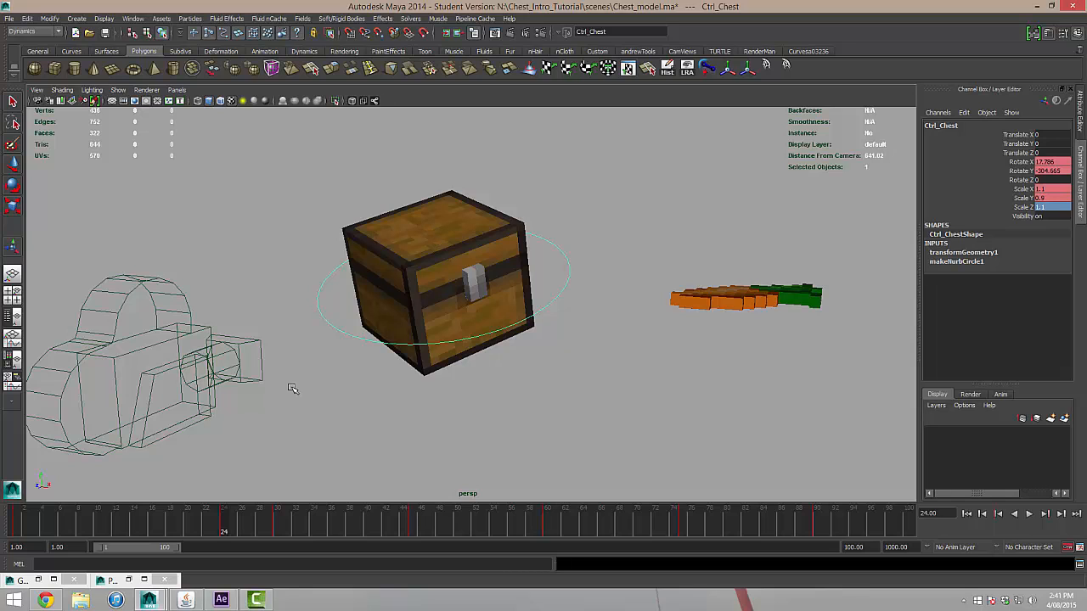
left_click_drag(225, 533, 277, 532)
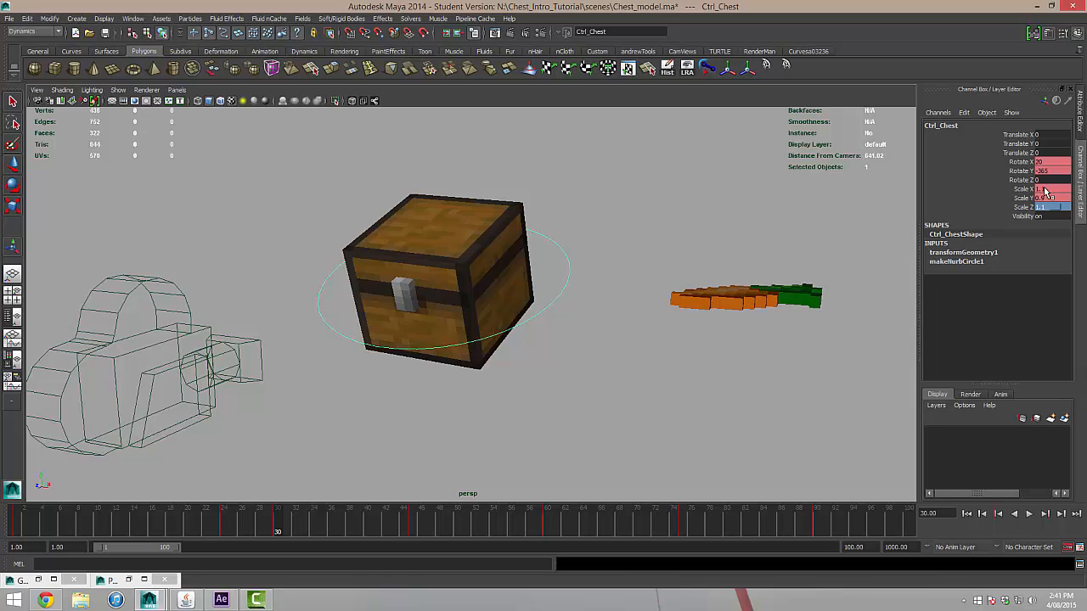
left_click_drag(1044, 192, 1047, 209)
type("1")
key("Return")
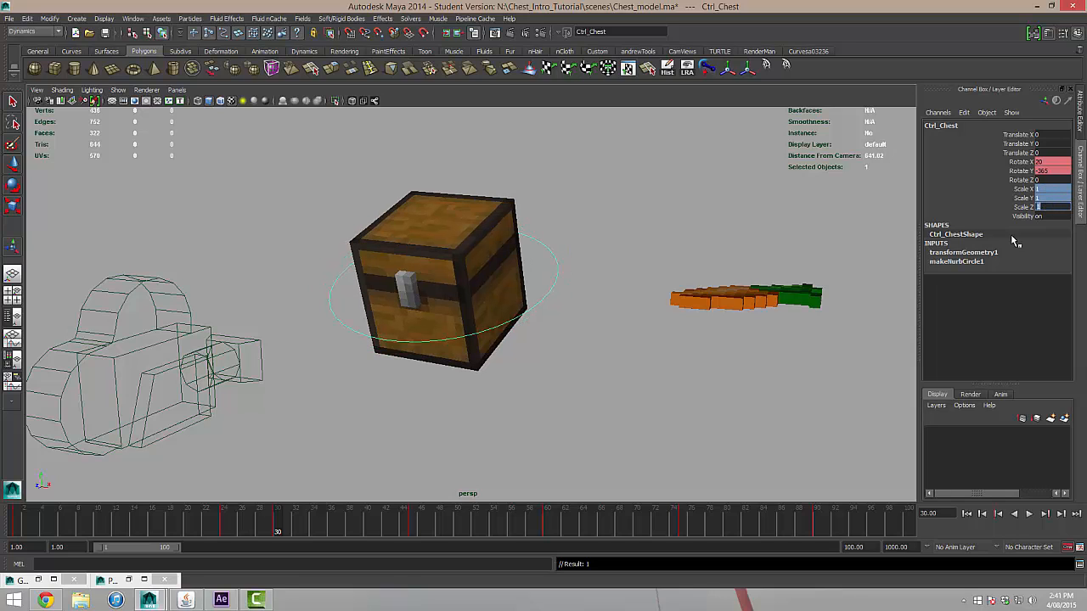
Play back the chest's squash-and-stretch spin with nothing selected and return to frame 1.
key("alt+v")
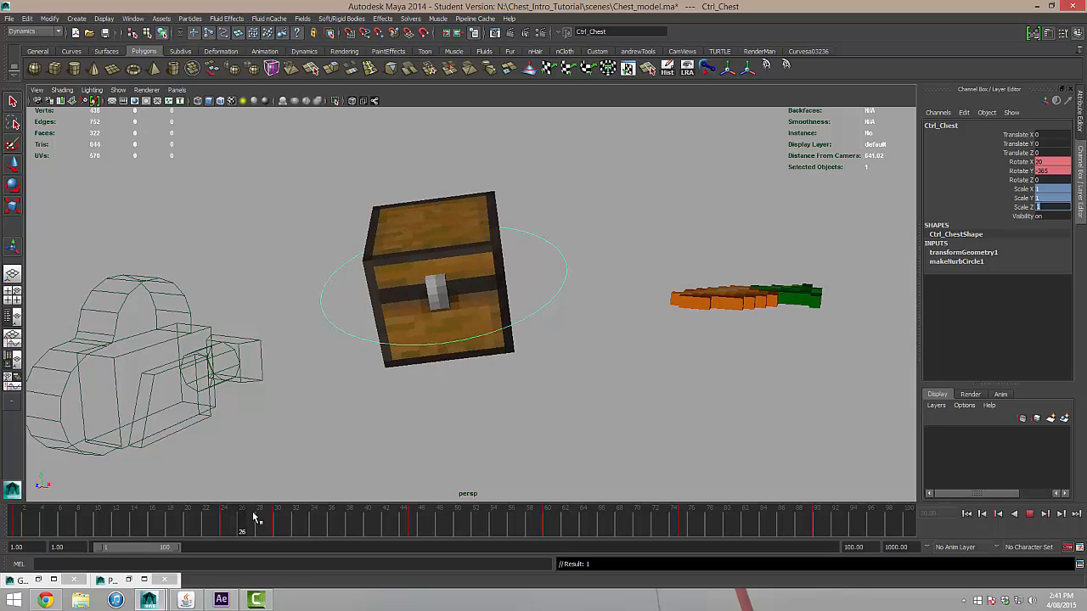
left_click_drag(299, 513, 278, 523)
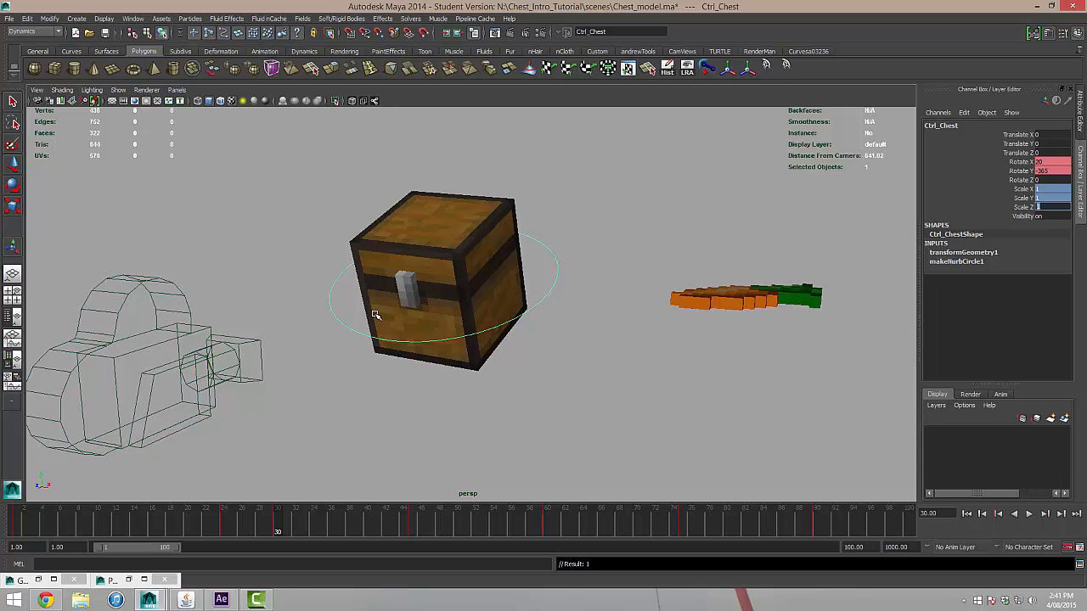
scroll(501, 322, "down", 5)
left_click(906, 437)
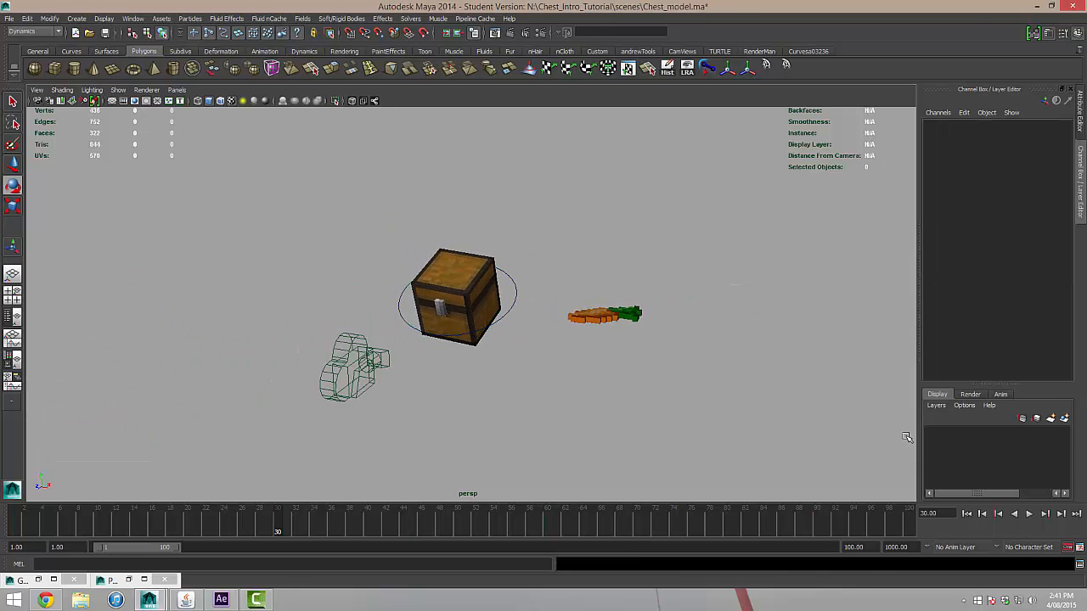
left_click(982, 513)
left_click(1029, 514)
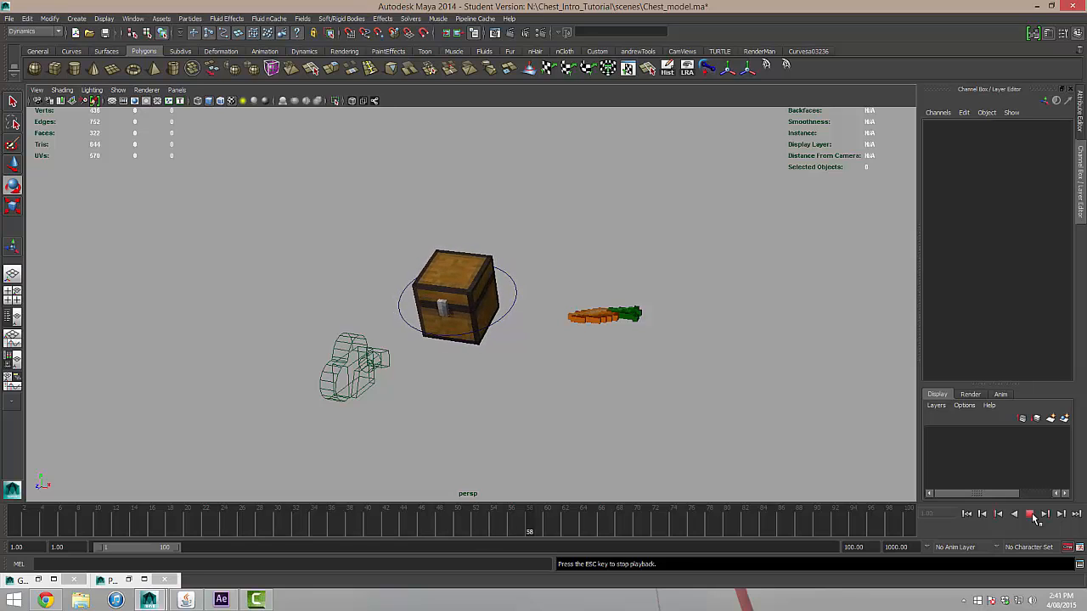
left_click(1030, 514)
left_click_drag(626, 524, 17, 523)
scroll(578, 371, "up", 4)
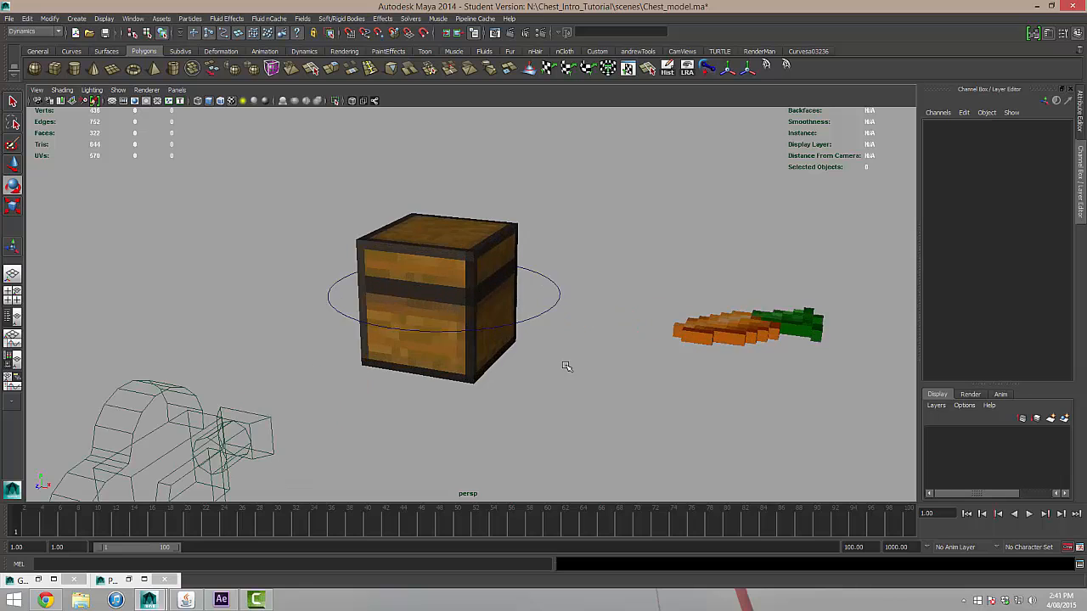
Show the chest control's animation curves in the Graph Editor, keeping the chest visible beside it.
scroll(549, 335, "down", 2)
left_click_drag(527, 318, 520, 327, "alt")
left_click(523, 318)
middle_click_drag(528, 326, 549, 214, "alt")
left_click(137, 19)
mouse_move(197, 57)
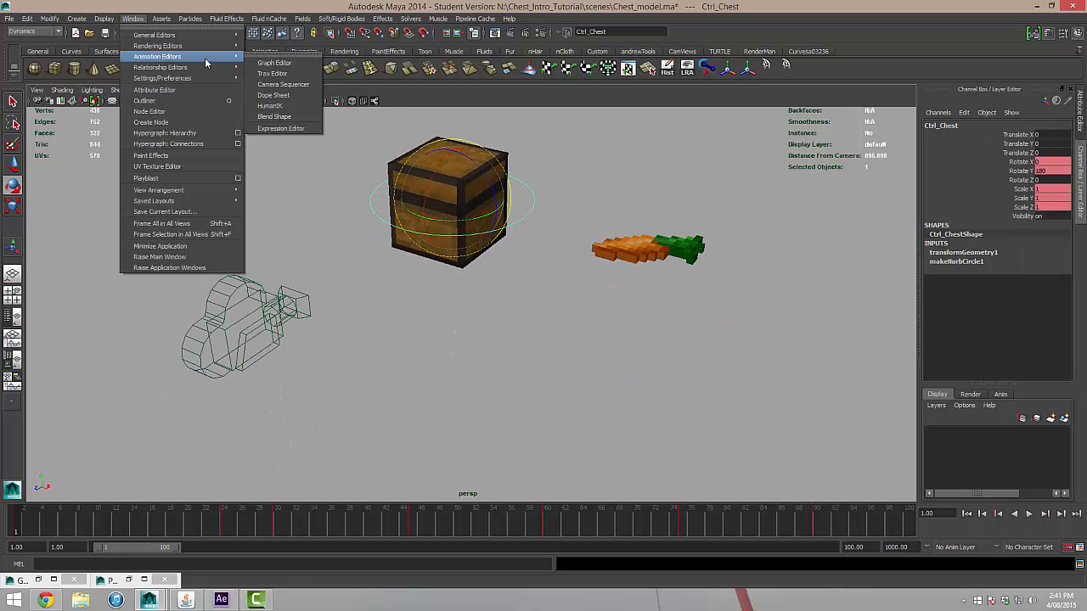
left_click(293, 61)
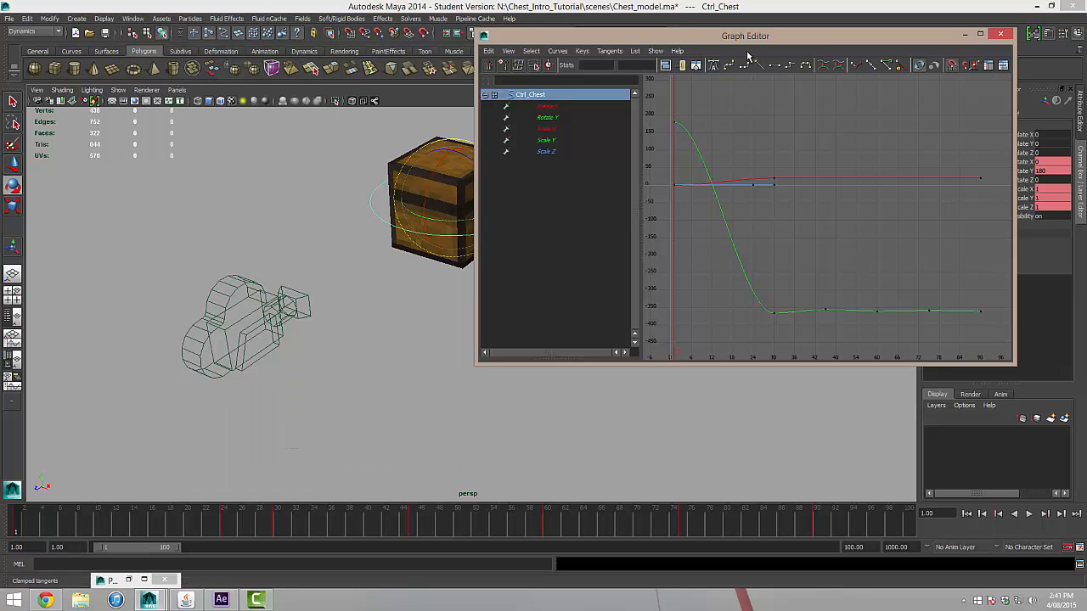
left_click_drag(738, 38, 750, 112)
middle_click_drag(252, 153, 158, 196, "alt")
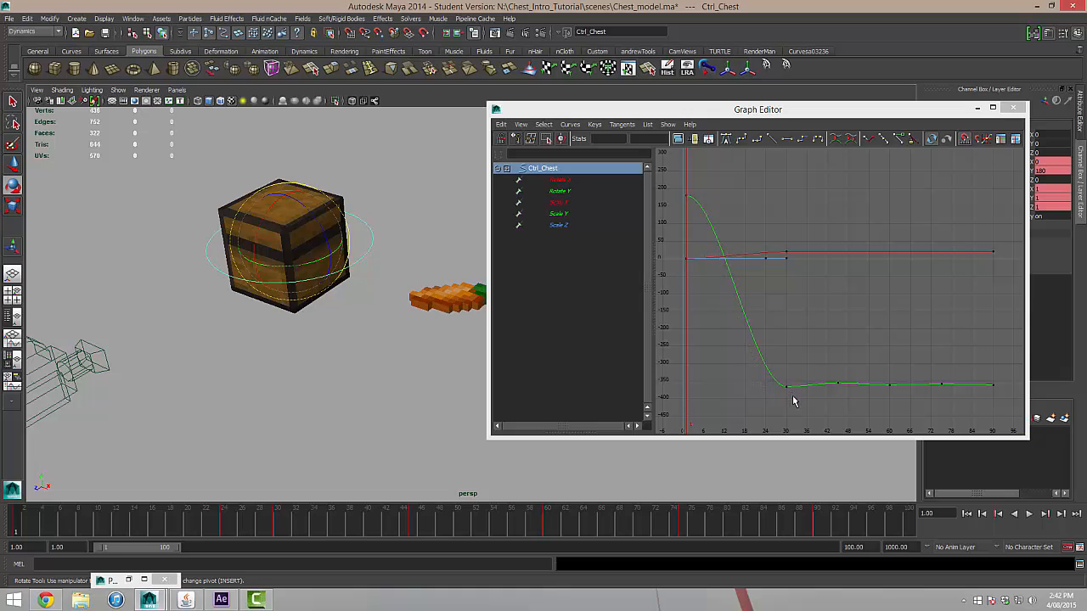
Give the Rotate Y key on frame 30 weighted tangents, free its tangent weight and break its tangents.
left_click_drag(798, 405, 772, 374)
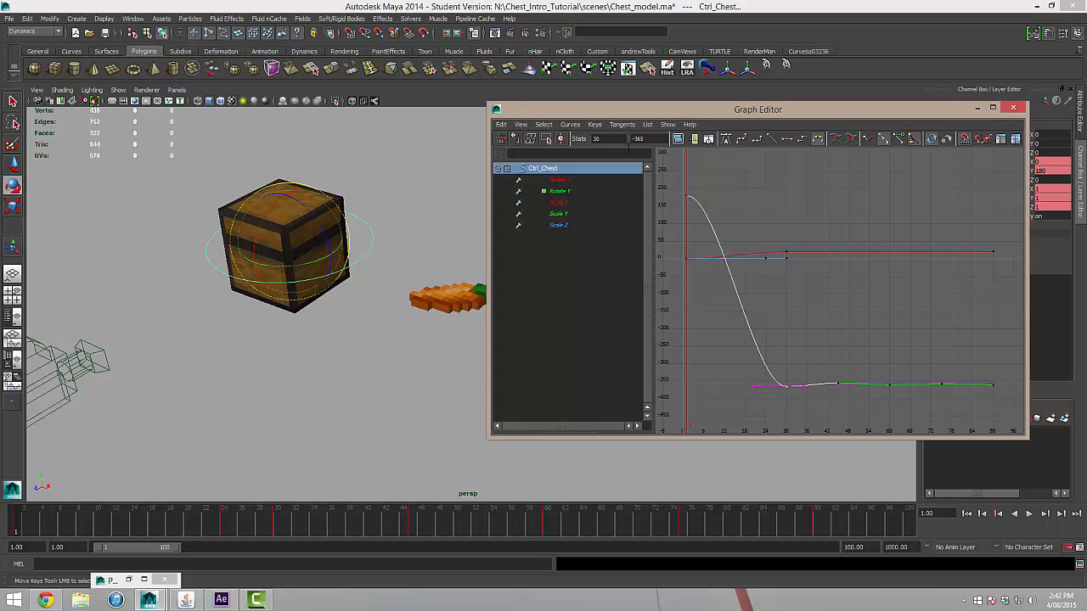
left_click(570, 124)
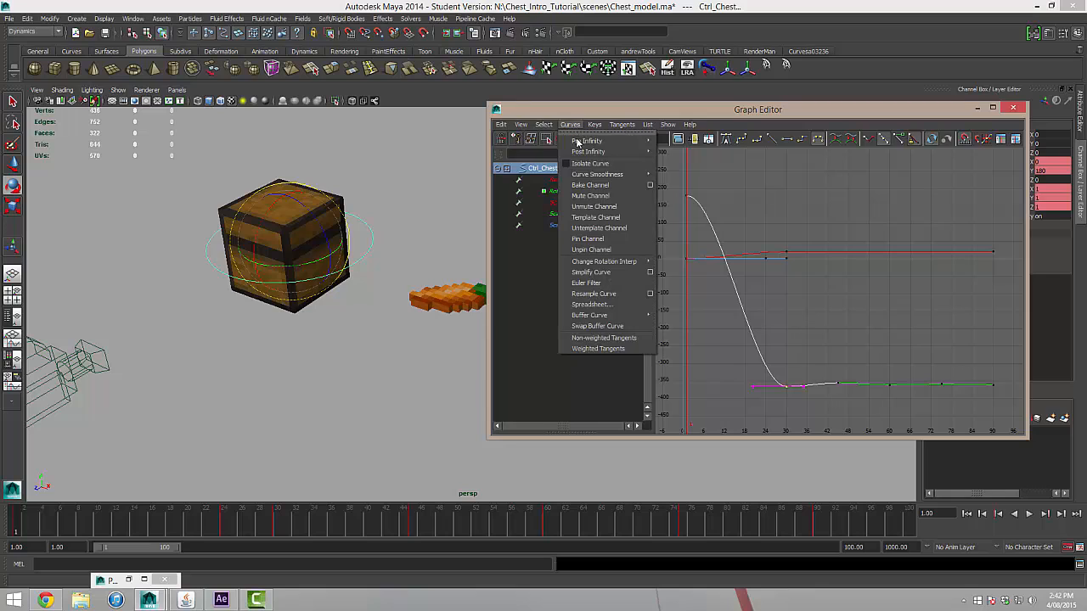
left_click(597, 349)
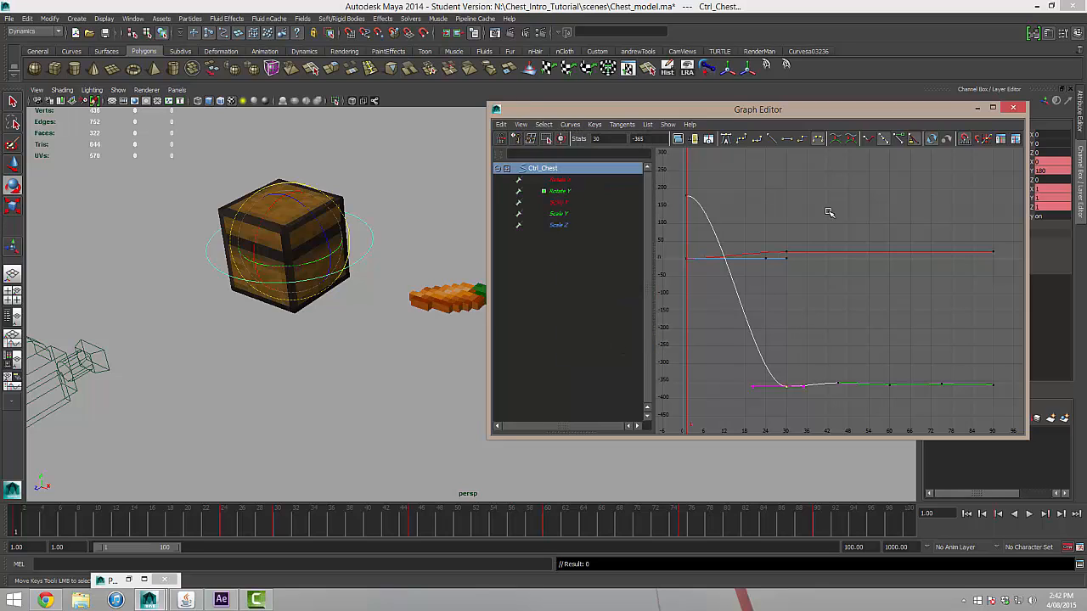
left_click(899, 140)
left_click(869, 141)
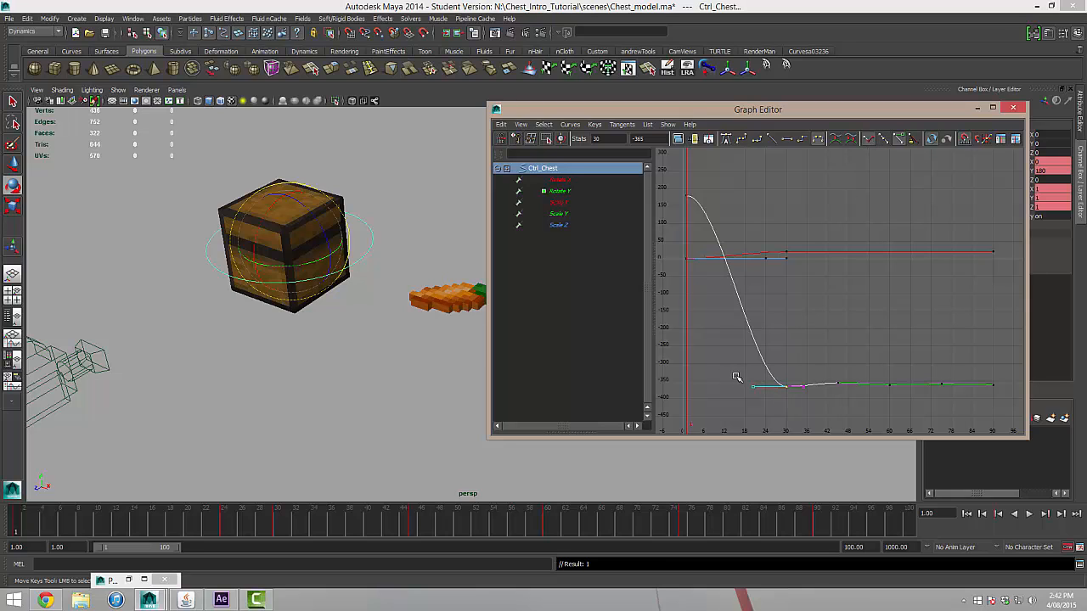
Shorten the incoming tangent handle of the Rotate Y key on frame 30 and play back the sharper spin.
left_click_drag(753, 389, 778, 393)
key("ctrl+z")
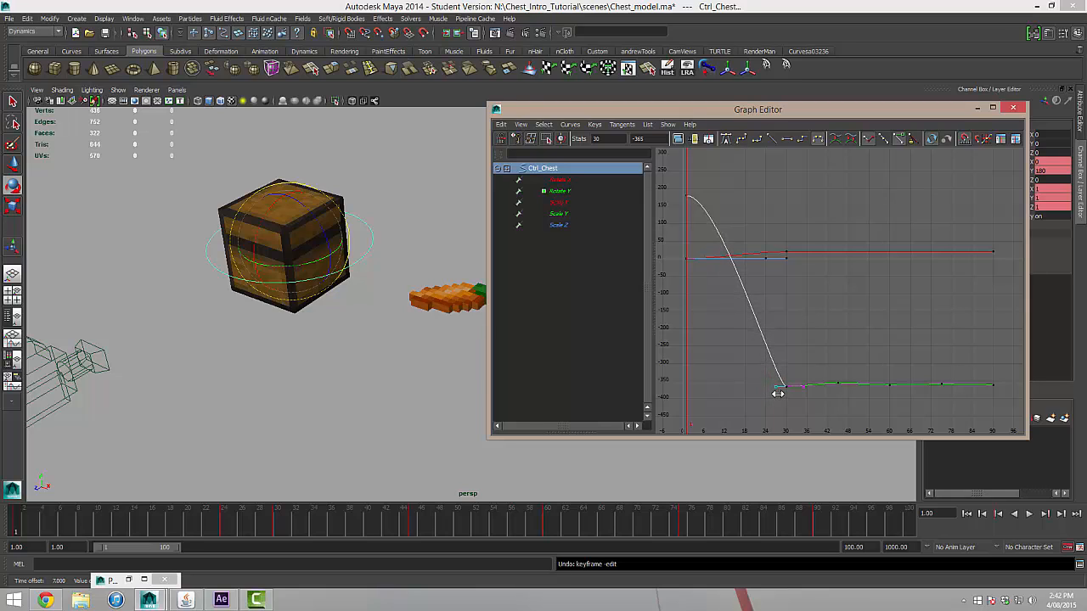
left_click(1031, 515)
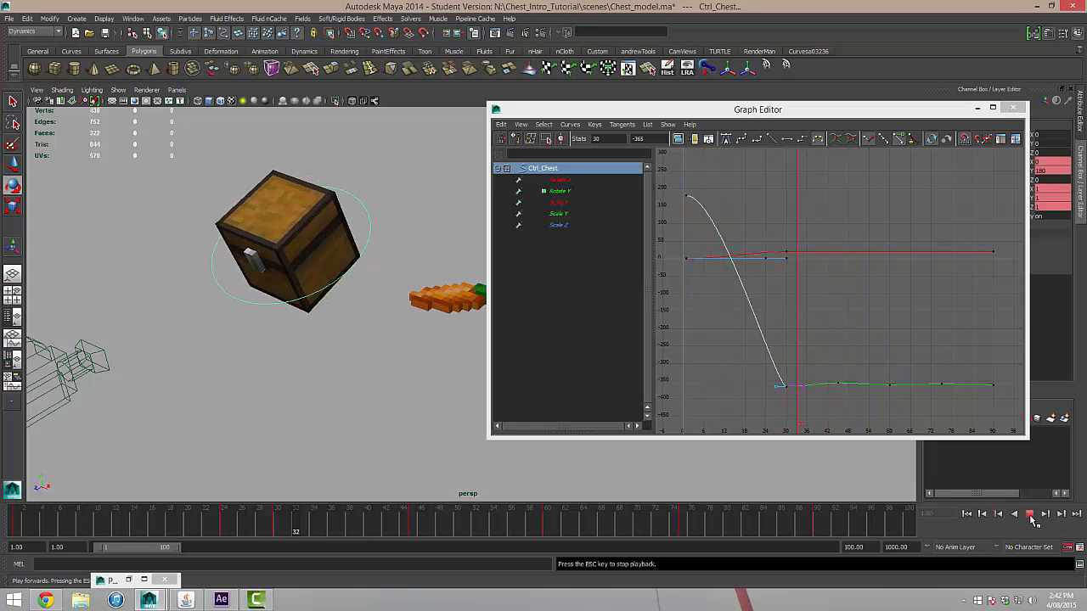
left_click(1030, 514)
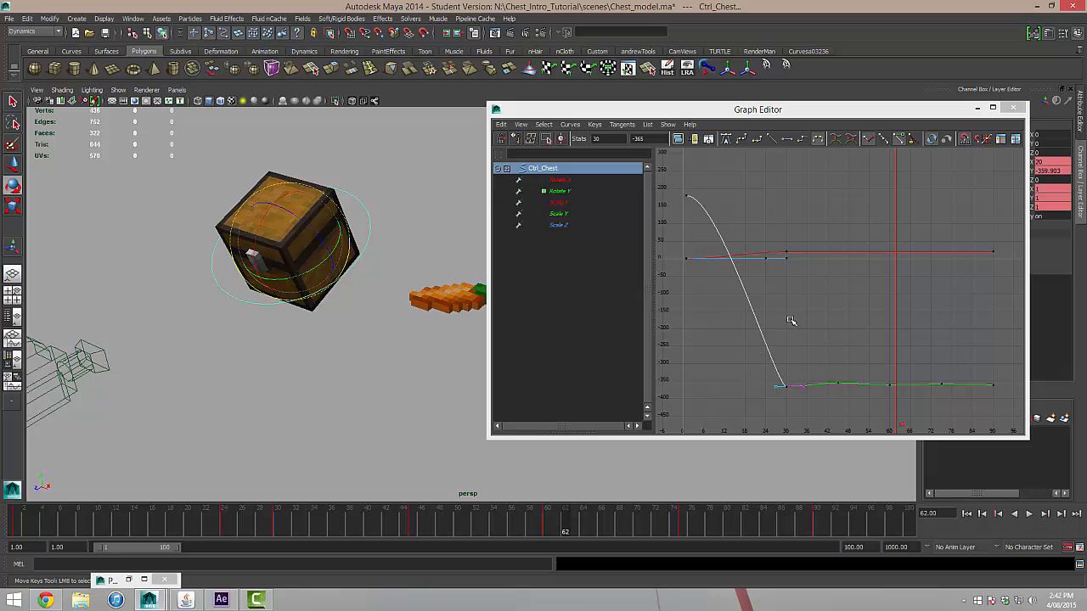
Delete the chest control's Rotate X key on frame 90 from its animation curve.
middle_click_drag(824, 303, 787, 318, "alt")
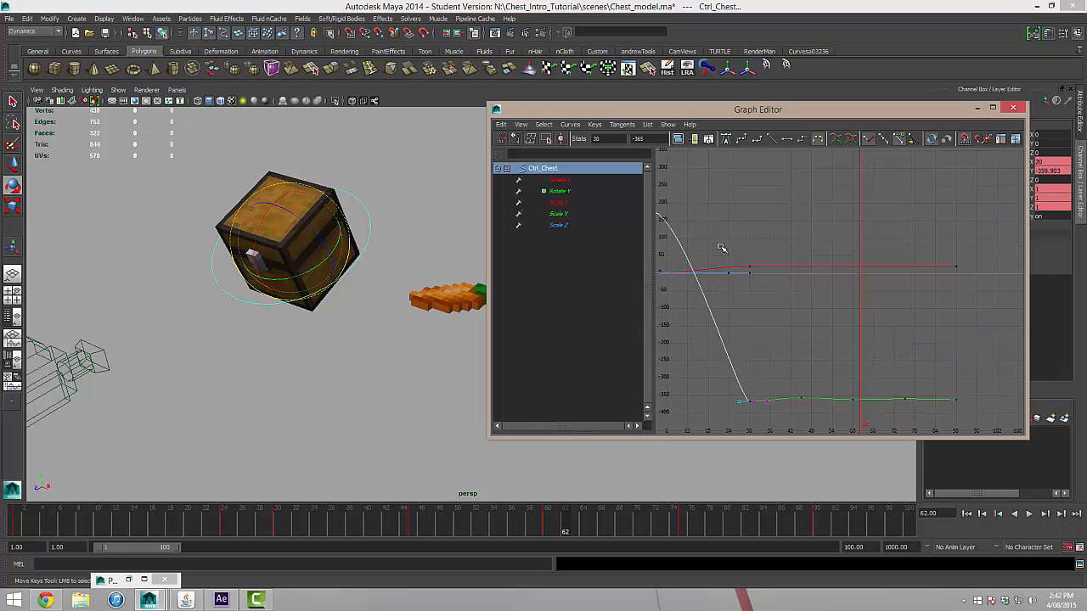
left_click(558, 181)
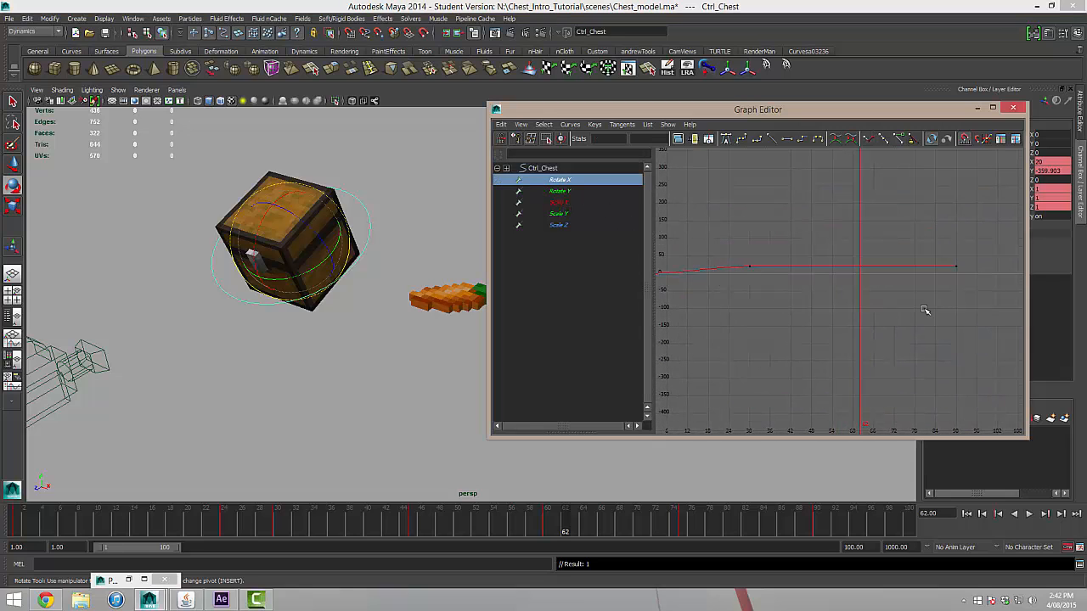
left_click_drag(961, 283, 936, 246)
key("w")
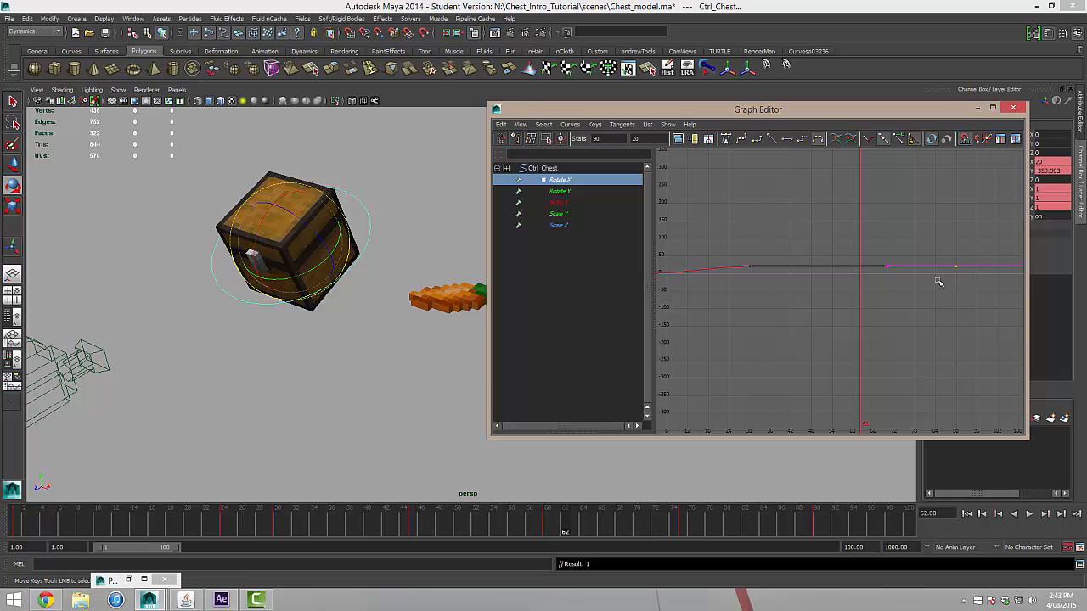
key("Delete")
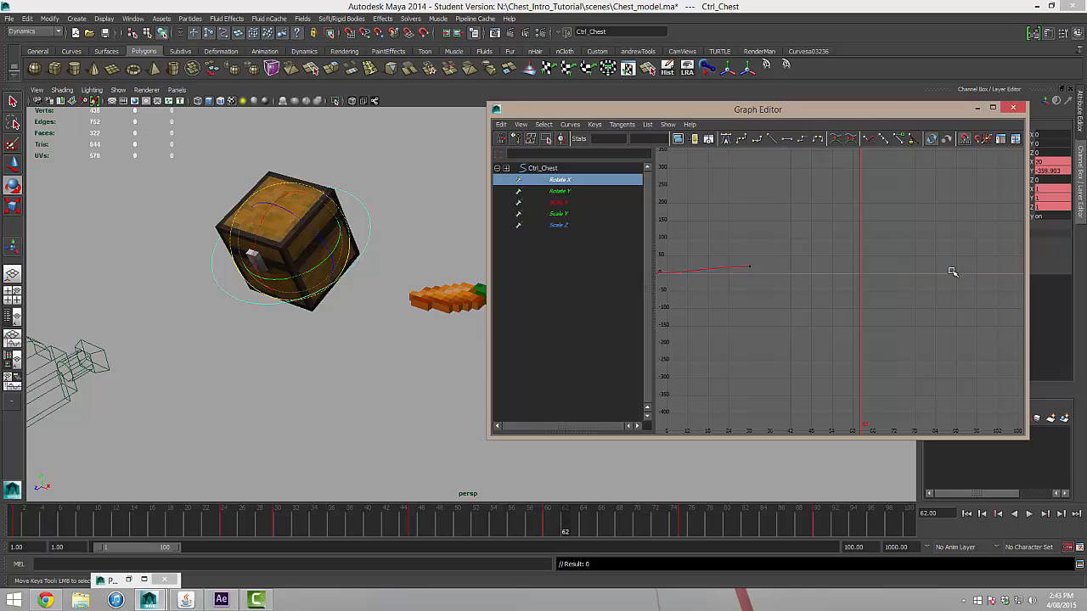
Close the Graph Editor and play back the animation from frame 1.
right_click_drag(940, 274, 808, 298, "alt")
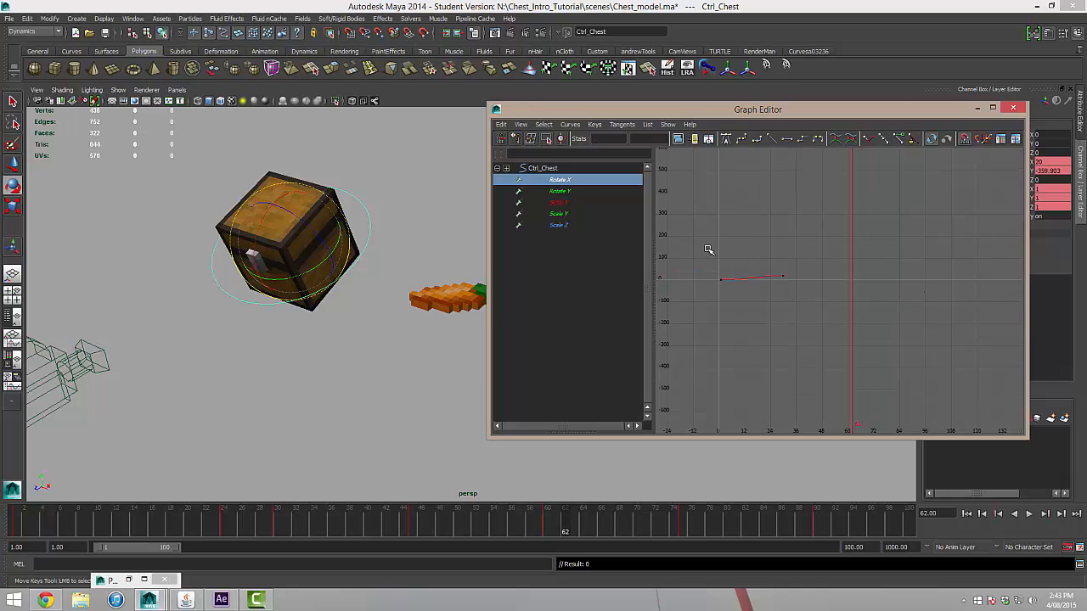
left_click_drag(701, 248, 806, 303)
left_click(780, 350)
left_click(1013, 107)
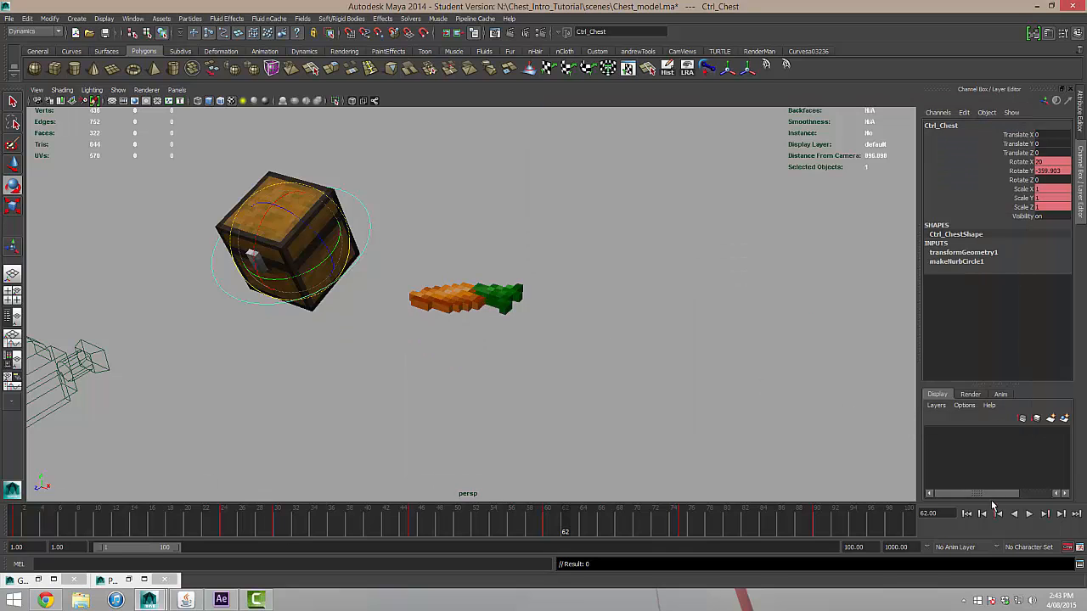
left_click(966, 514)
left_click(1028, 514)
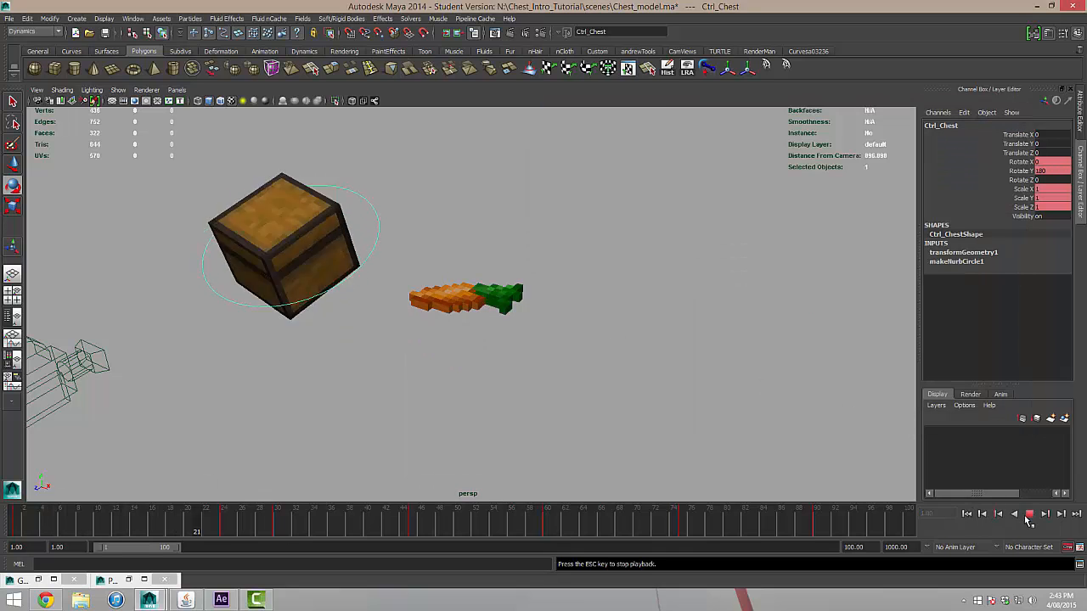
left_click(1028, 514)
Select the chest lid and key its Rotate X at 0 on frame 25.
left_click_drag(382, 237, 508, 258, "alt")
left_click(529, 270)
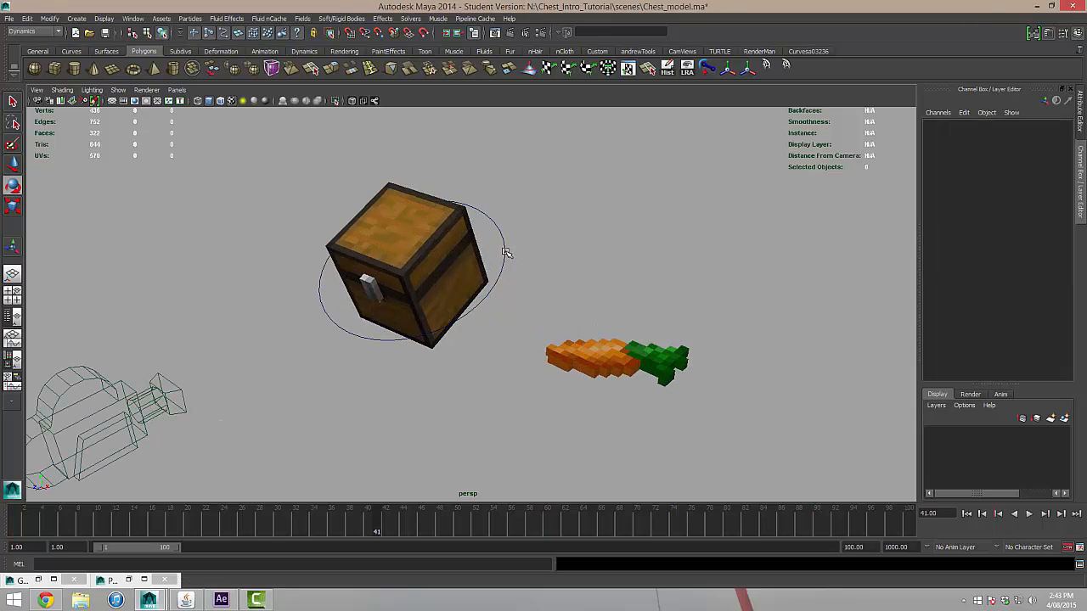
left_click(503, 252)
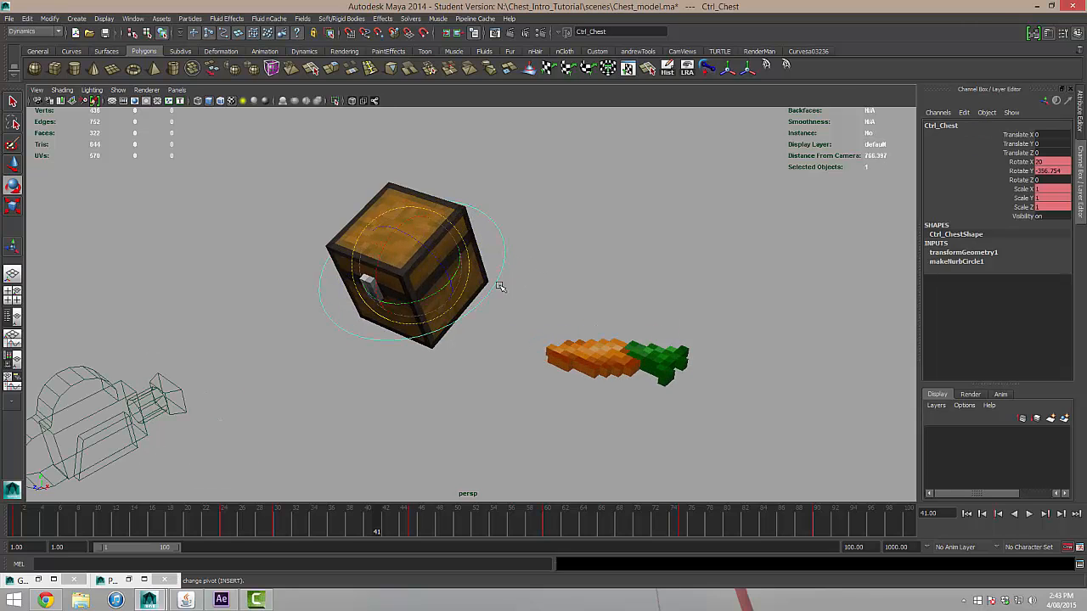
left_click(381, 197)
left_click_drag(602, 250, 578, 240, "alt")
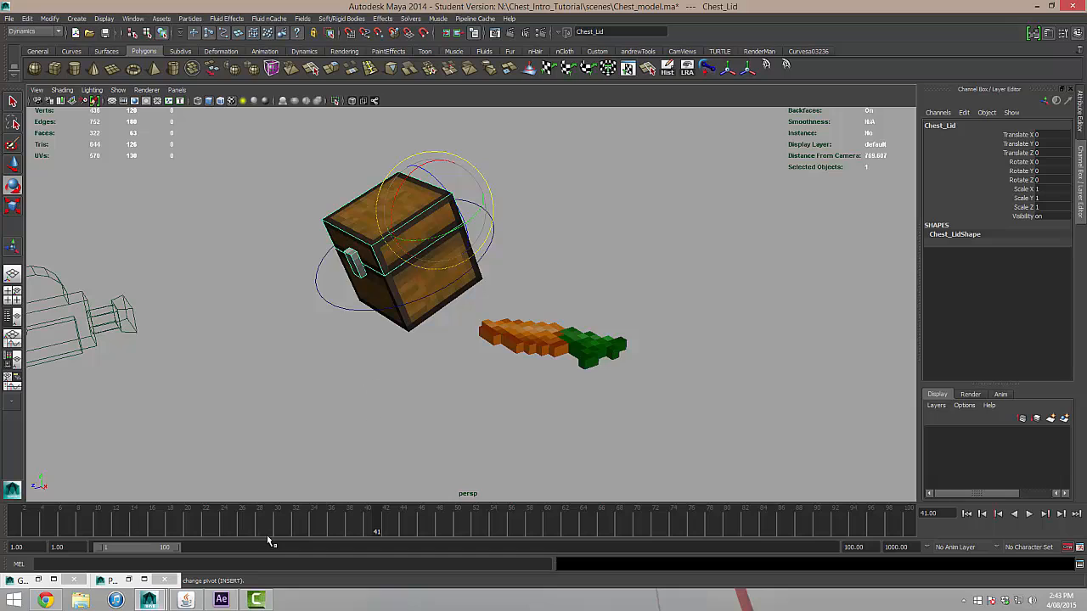
left_click_drag(371, 525, 15, 525)
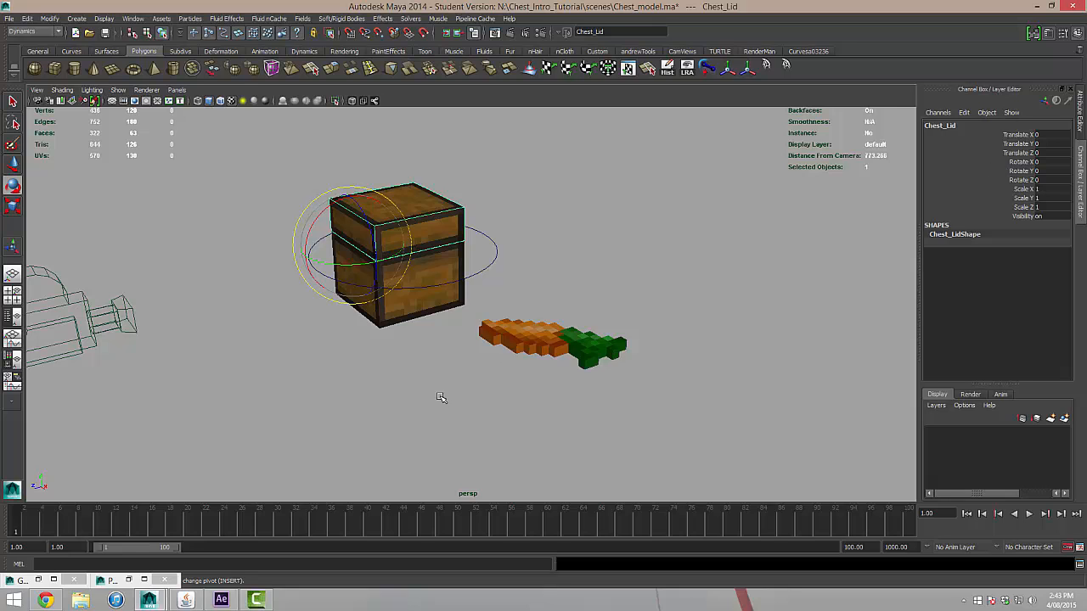
key("alt+v")
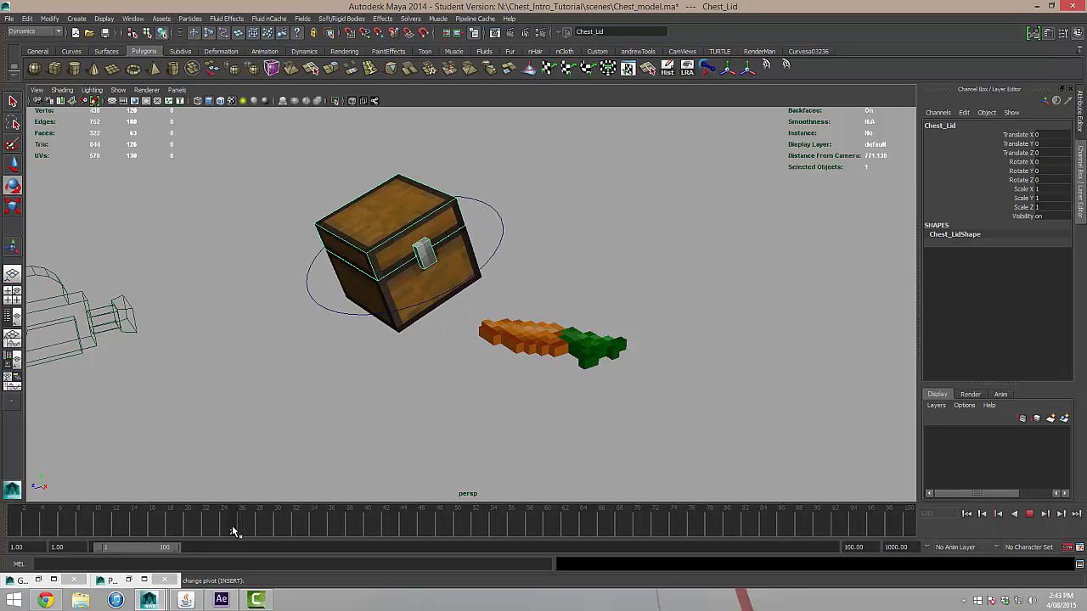
left_click(236, 531)
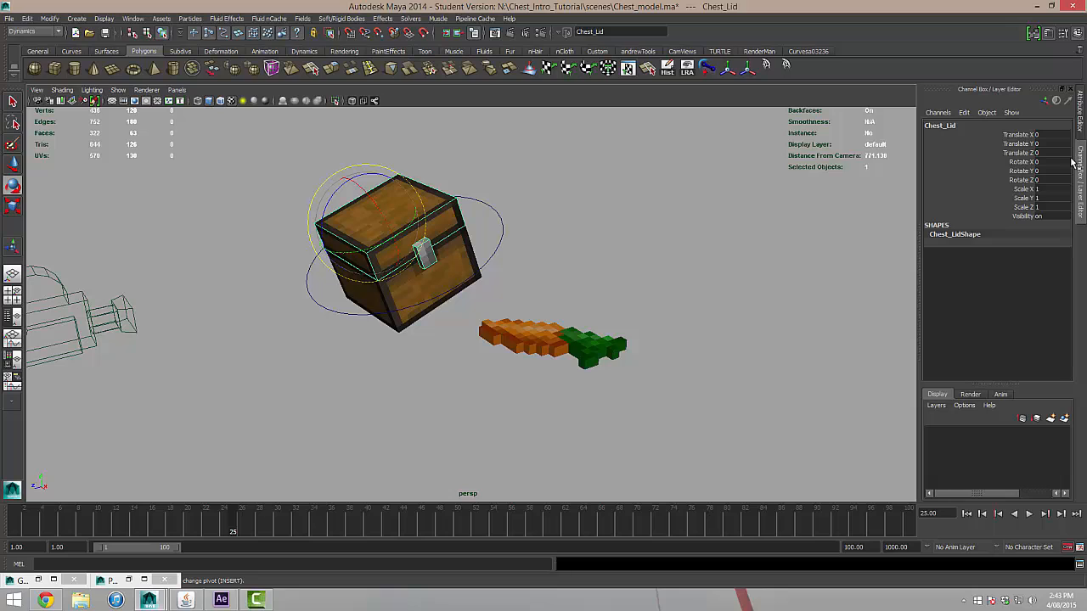
left_click(1022, 162)
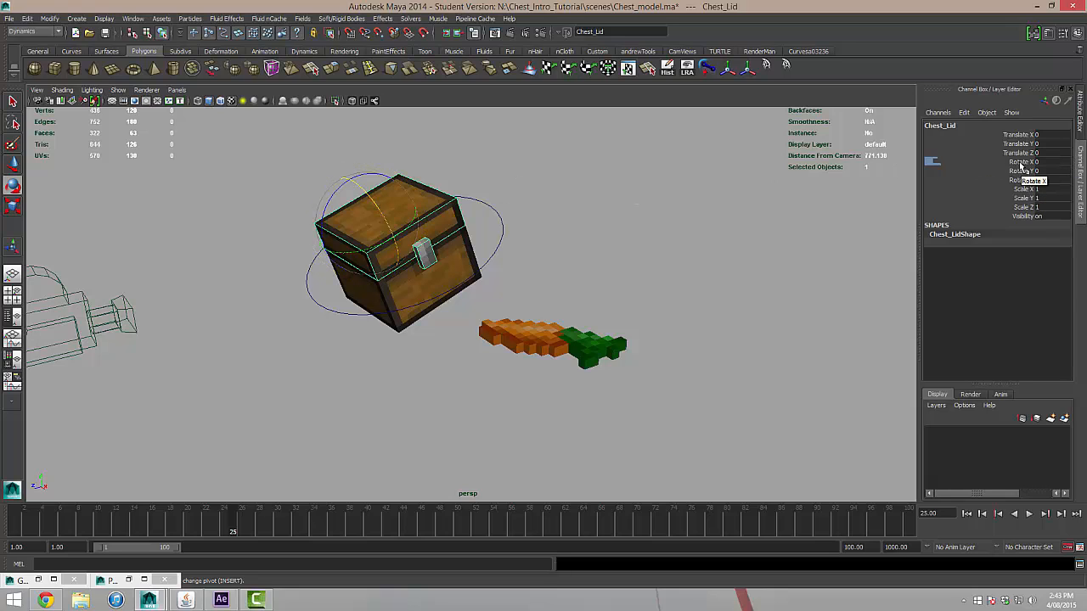
right_click(1020, 166)
left_click(1010, 181)
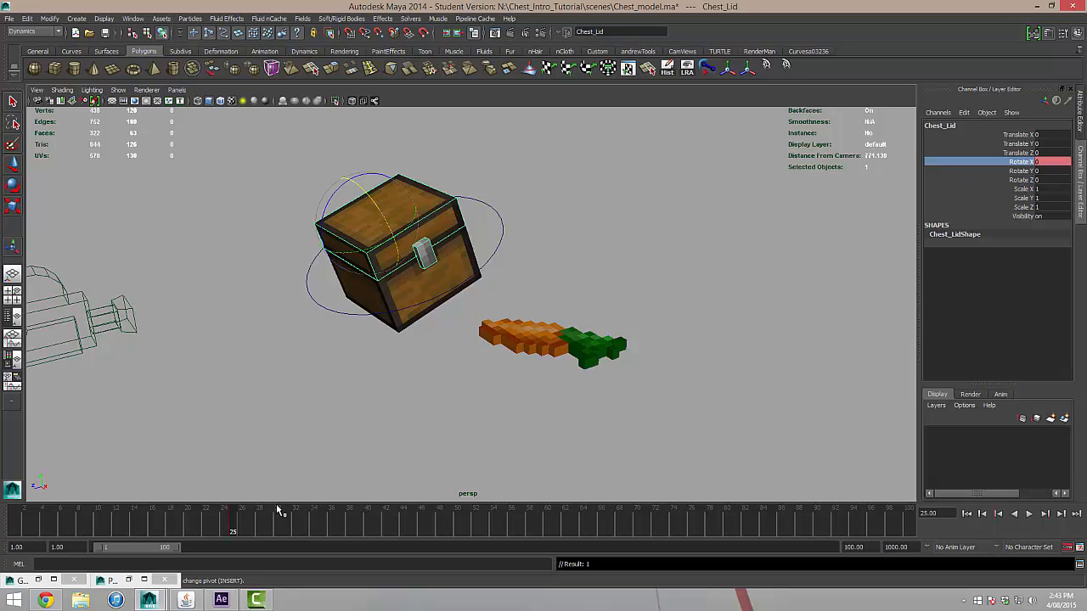
Set the chest lid's Rotate X to -125 on frame 35 and play back the lid opening.
key("alt+v")
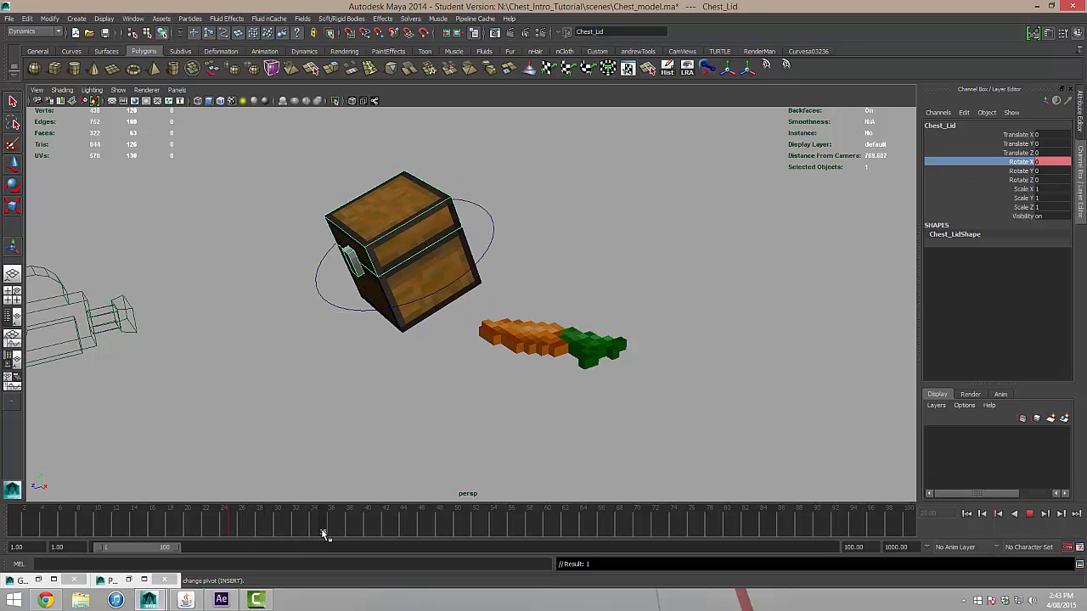
key("alt+v")
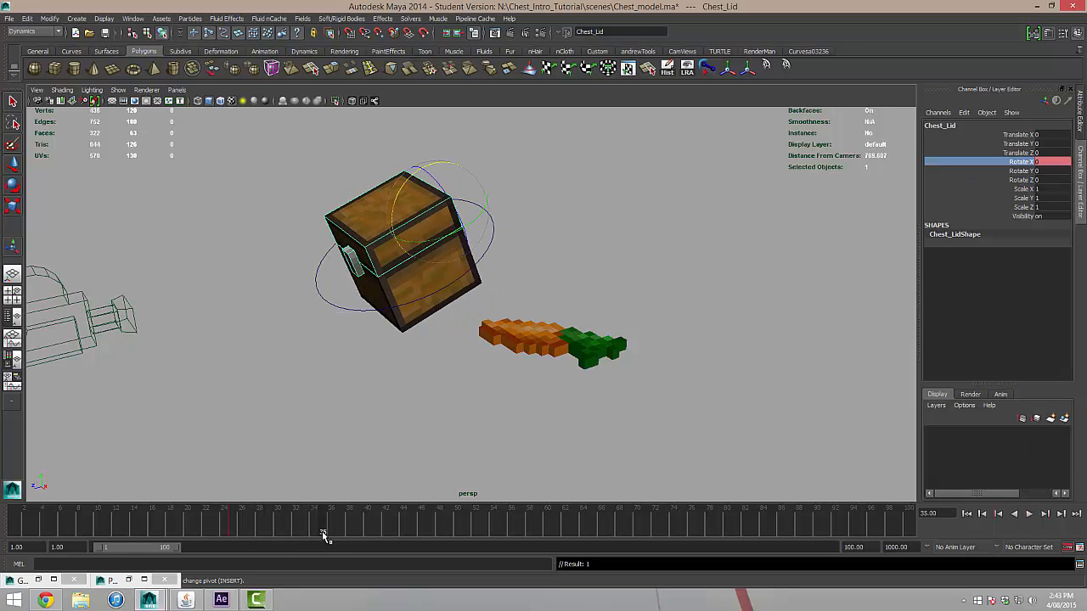
double_click(1051, 162)
type("-125")
key("Return")
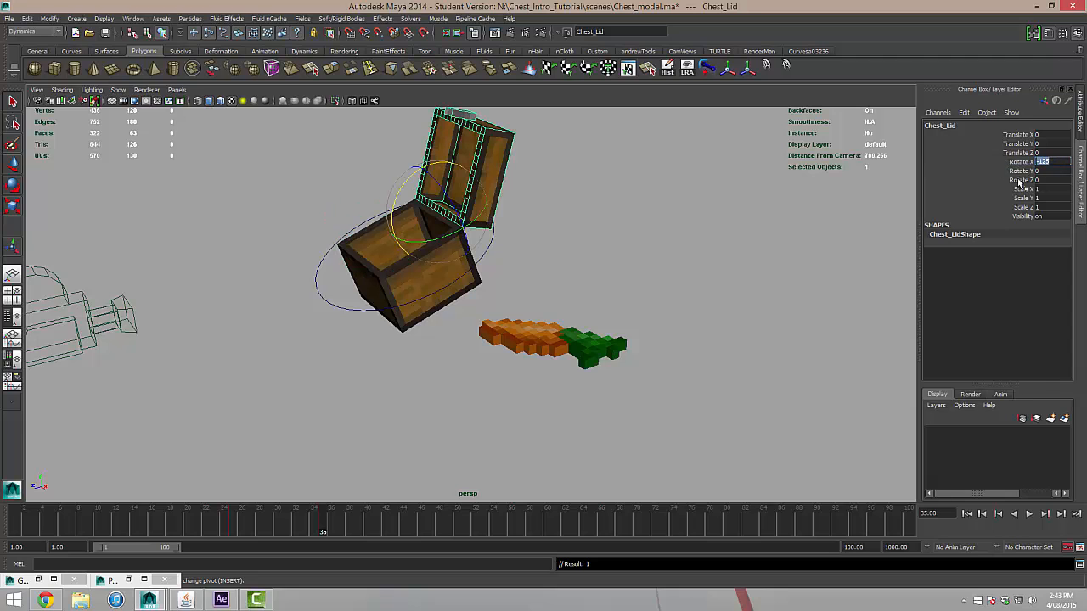
left_click_drag(444, 281, 614, 284, "alt")
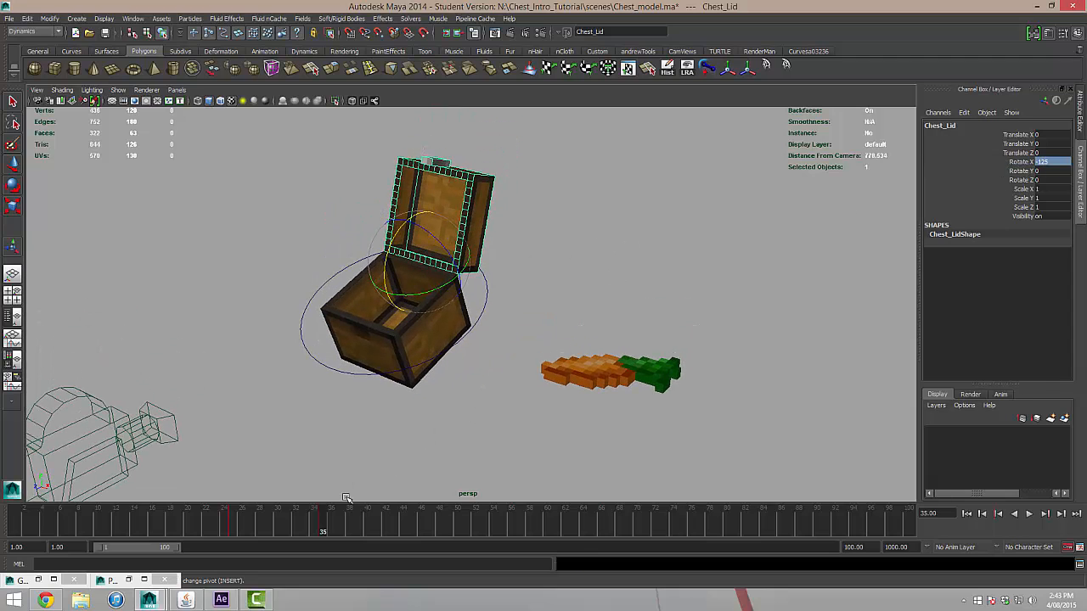
left_click_drag(321, 528, 124, 527)
left_click(1029, 514)
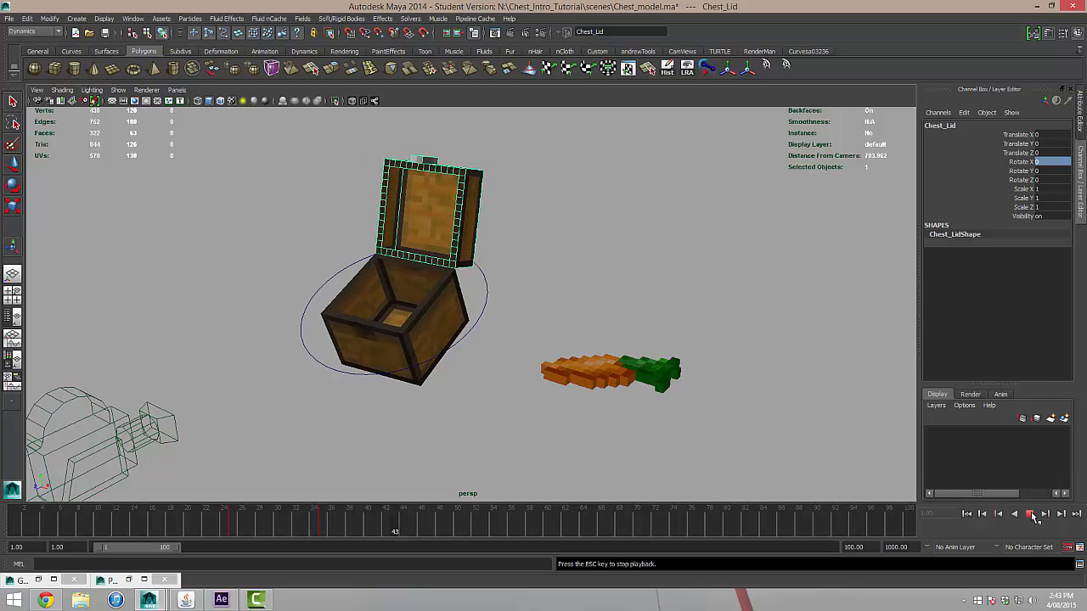
Set the chest lid's Rotate X to -117 on frame 40 so it settles back slightly.
left_click_drag(425, 532, 369, 532)
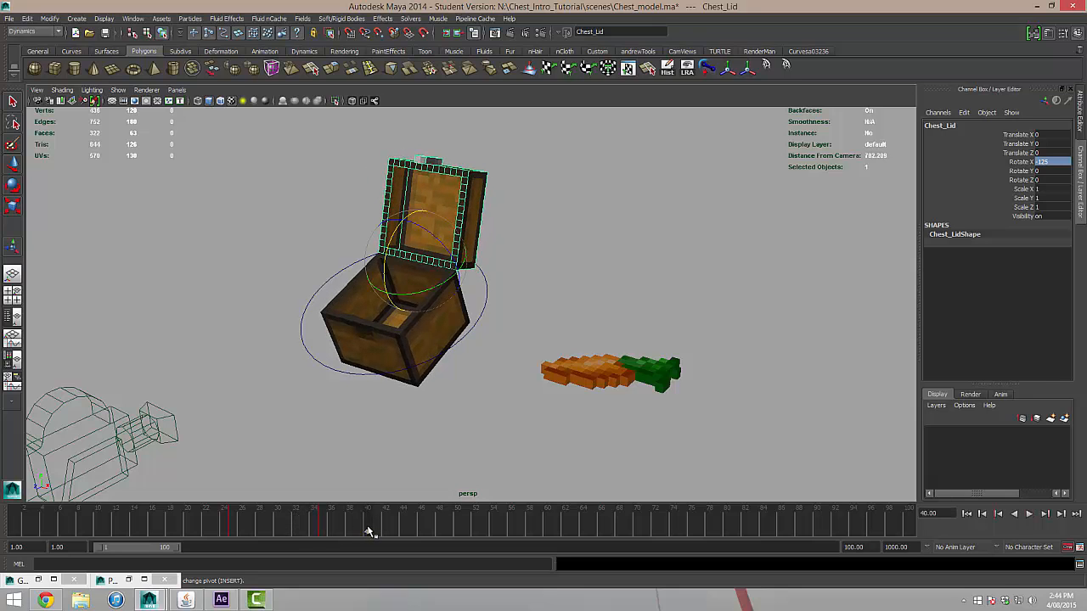
left_click(1060, 163)
key("Return")
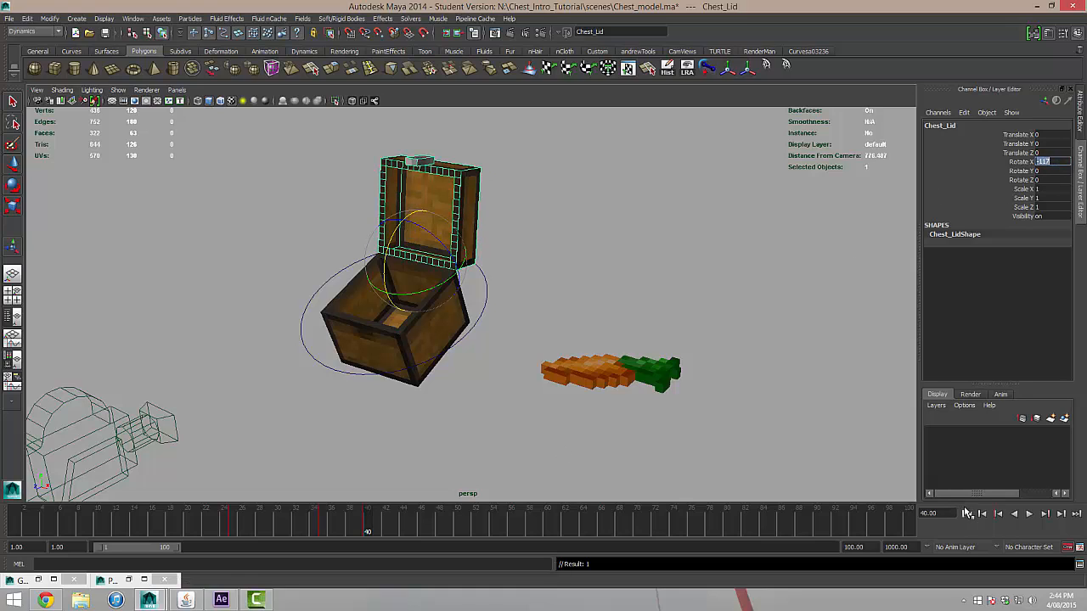
Play back the animation from the start to check the lid's opening and settling motion.
mouse_move(399, 522)
left_mouse_down()
mouse_move(262, 513)
mouse_move(406, 509)
left_mouse_up()
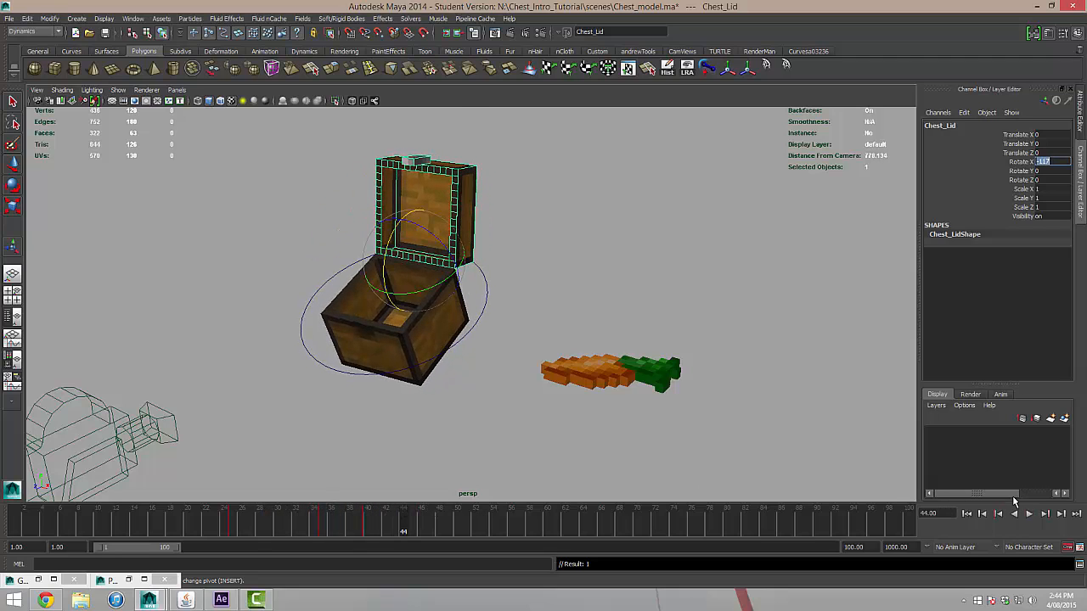
left_click(966, 513)
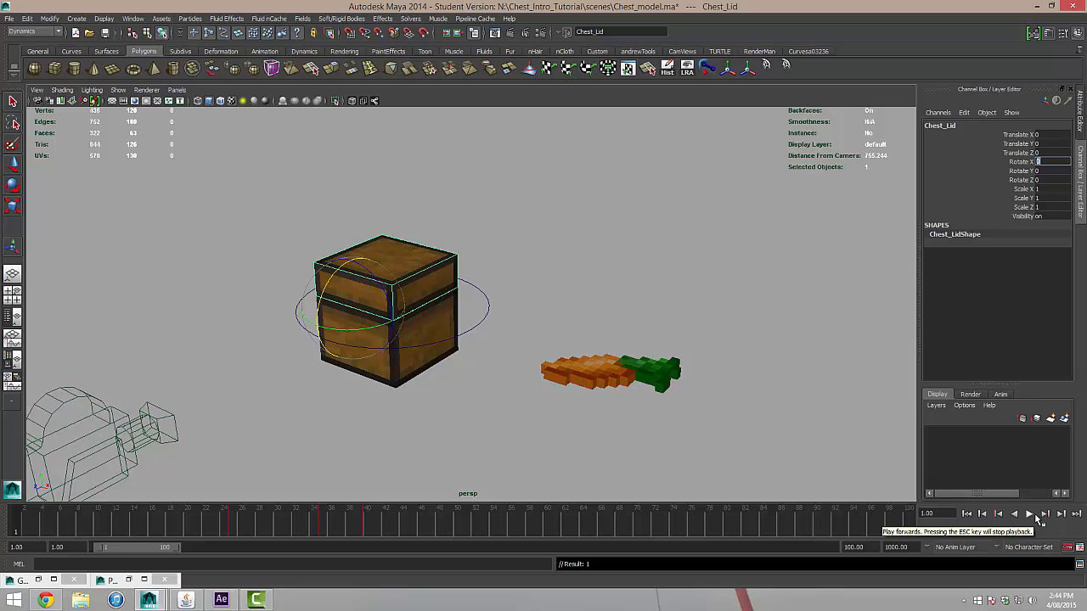
left_click(1031, 514)
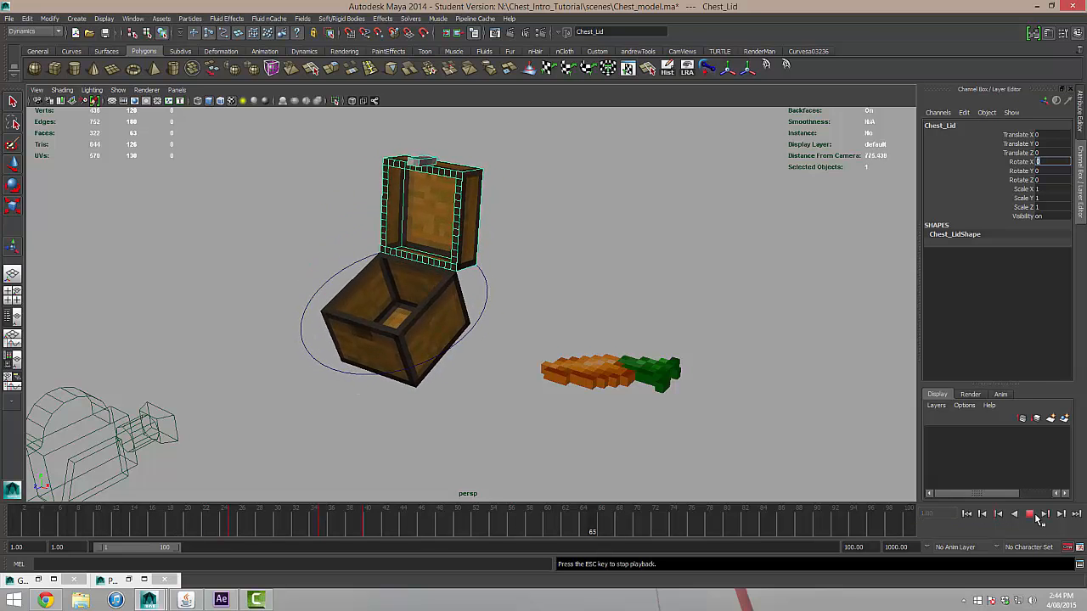
left_click(1029, 513)
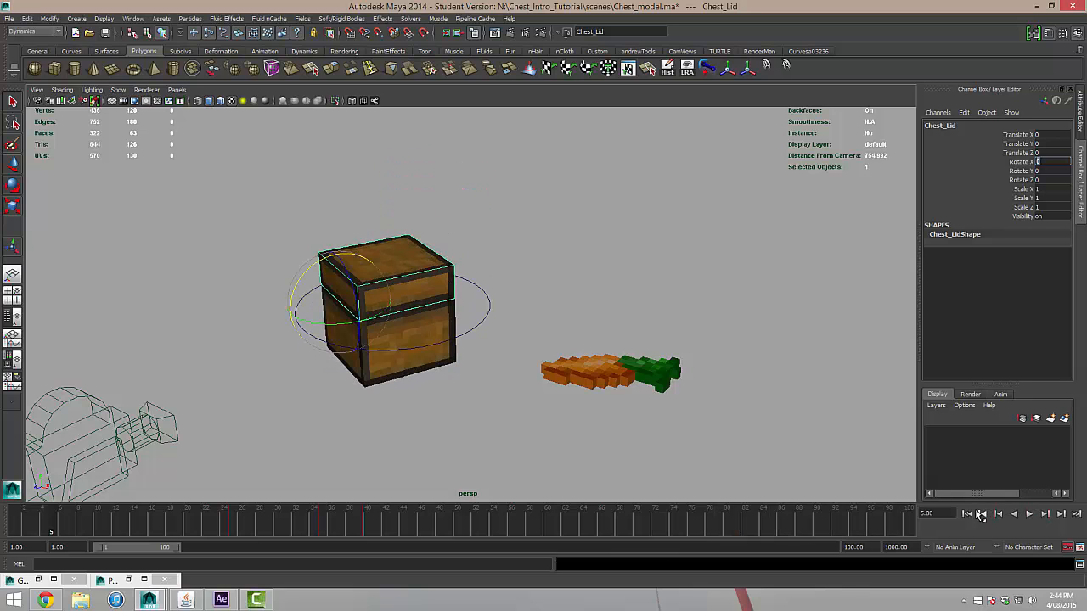
left_click(1029, 513)
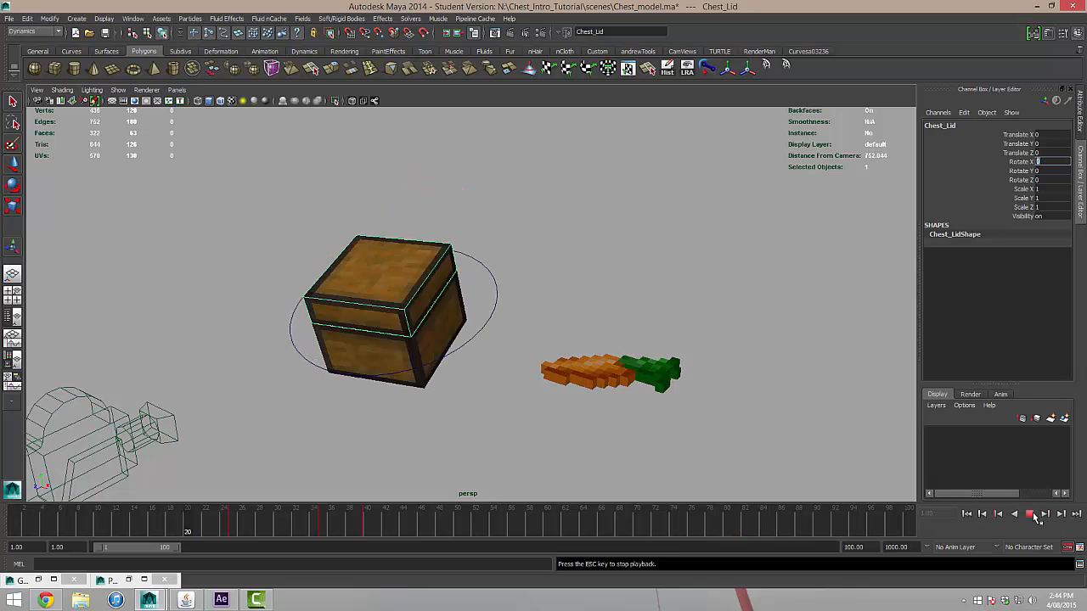
left_click(1035, 516)
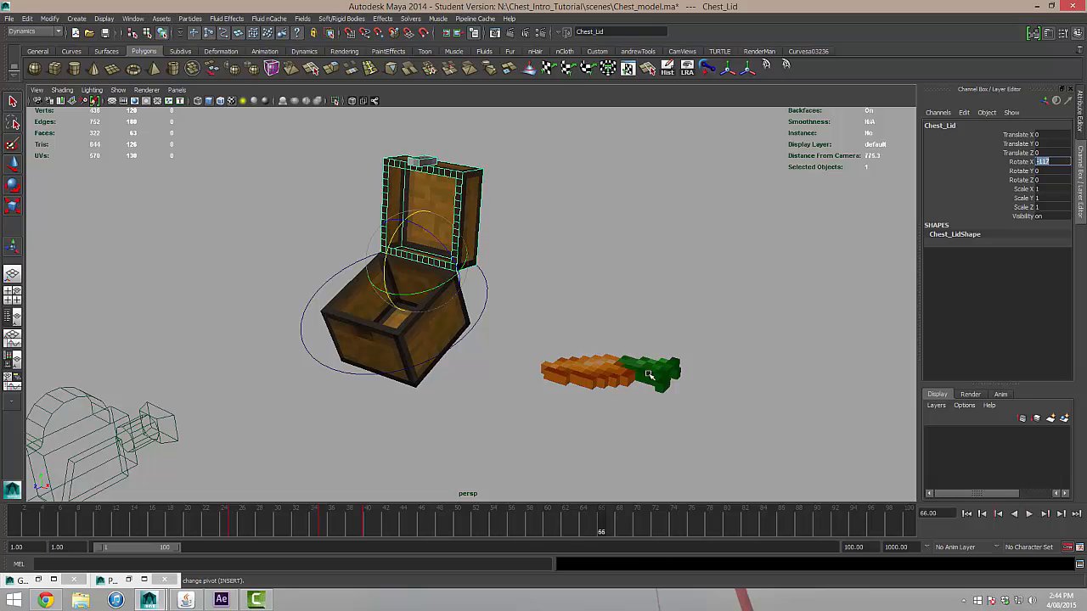
Look through camera1 in the single viewport to check its framing of the open chest.
scroll(570, 321, "down", 2)
scroll(569, 322, "down", 2)
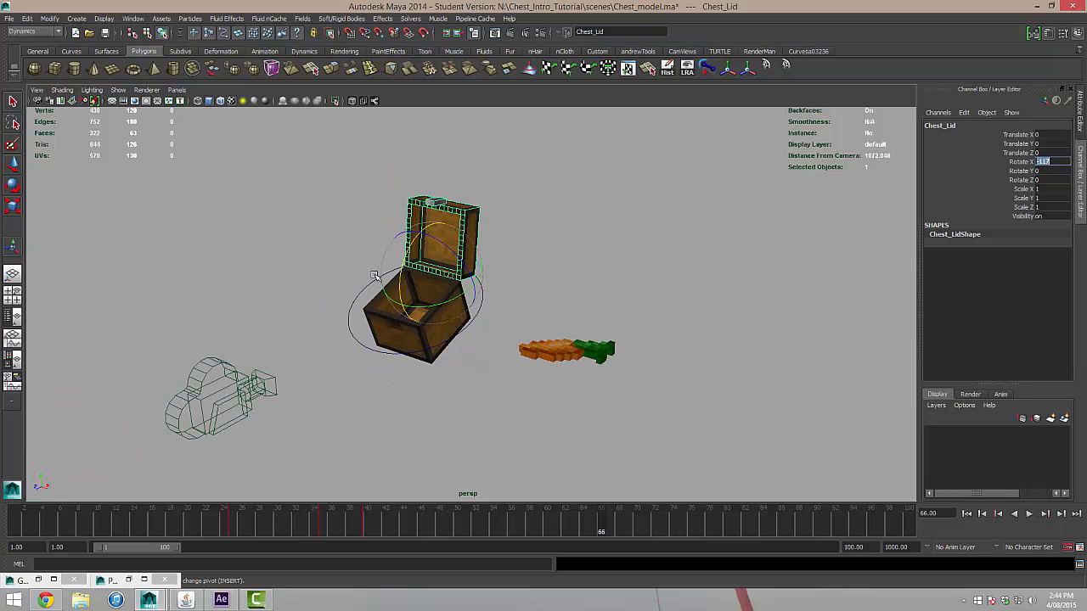
left_click(173, 90)
mouse_move(229, 107)
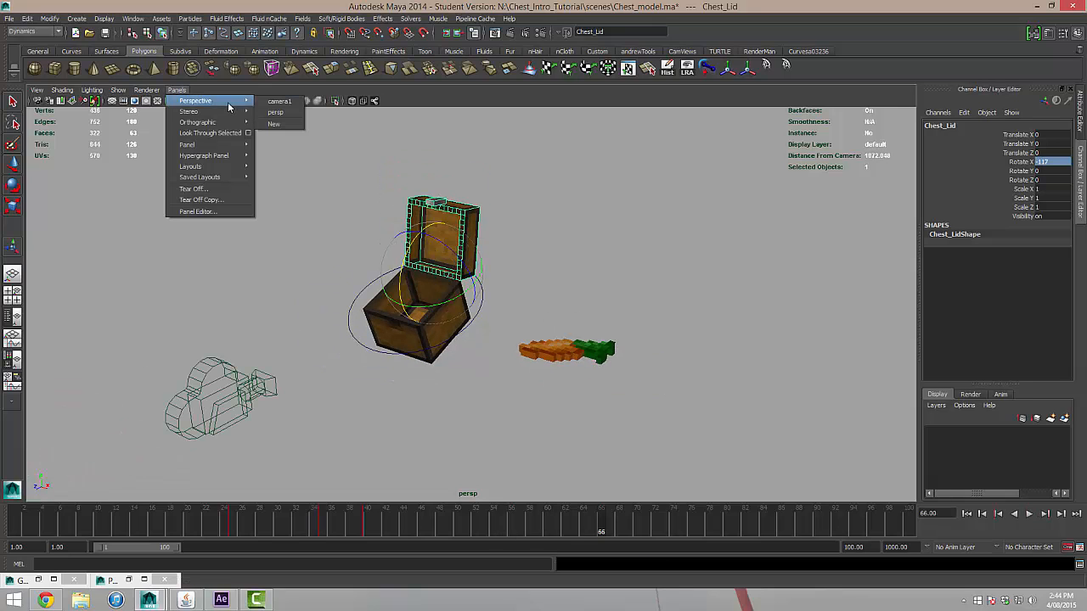
left_click(279, 101)
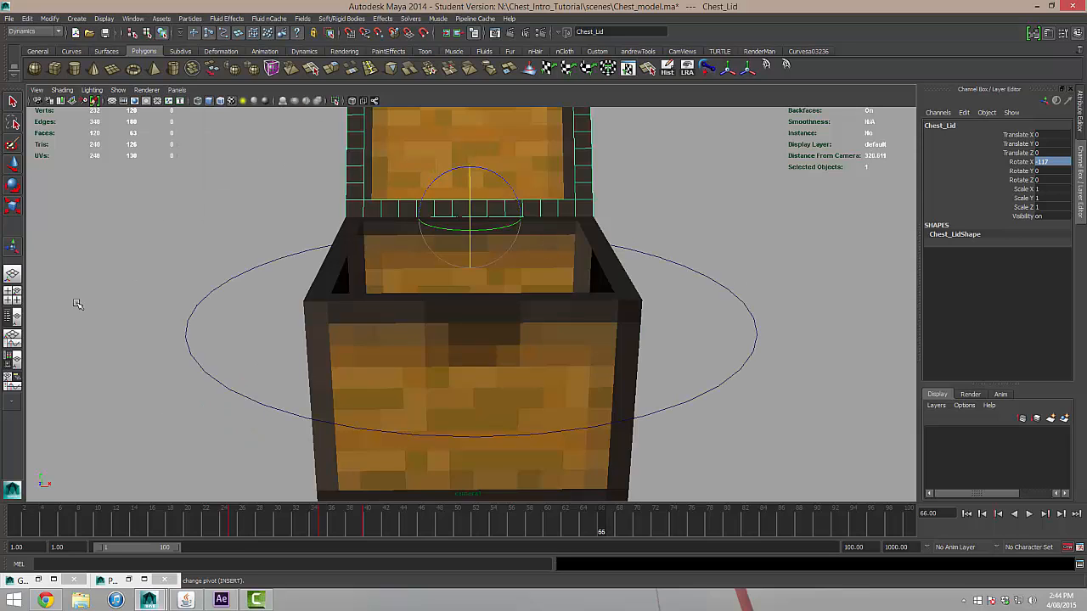
Set up a two-pane layout with camera1 beside the perspective view and widen the camera1 pane to about half.
left_click(13, 316)
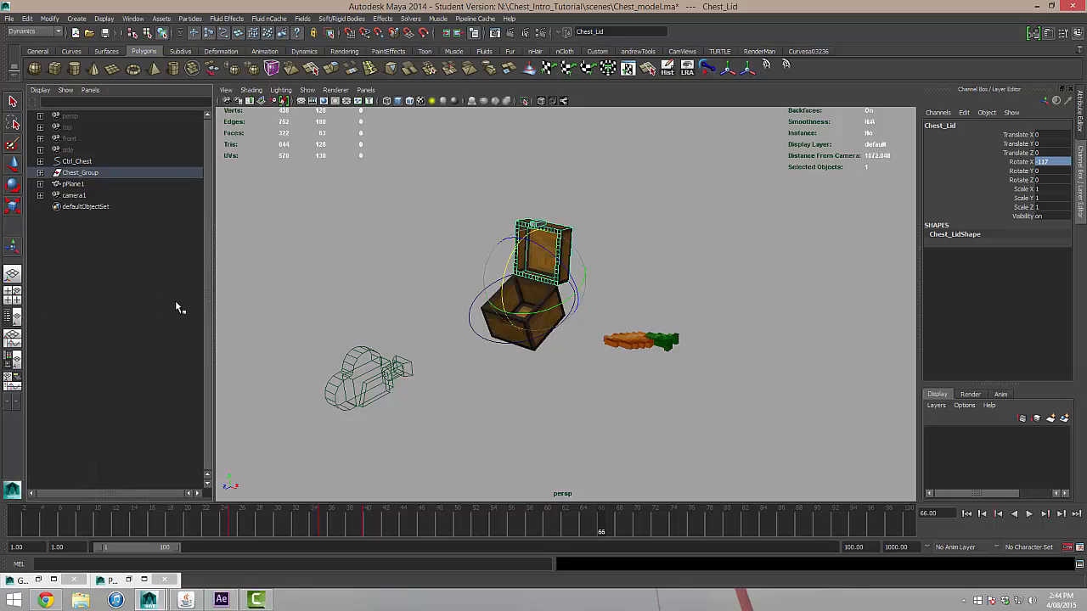
left_click(90, 90)
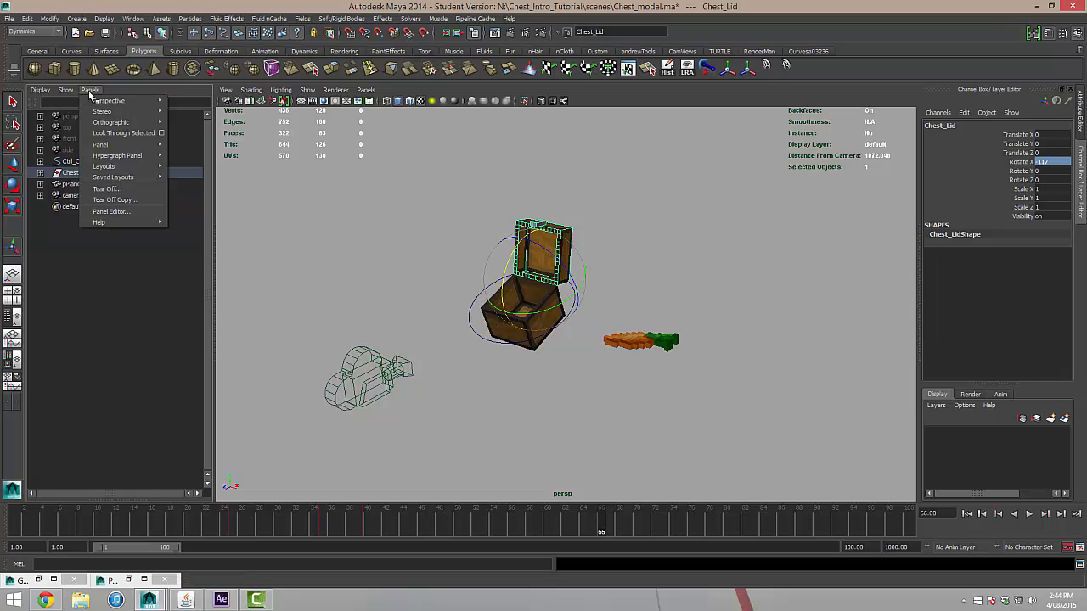
mouse_move(136, 101)
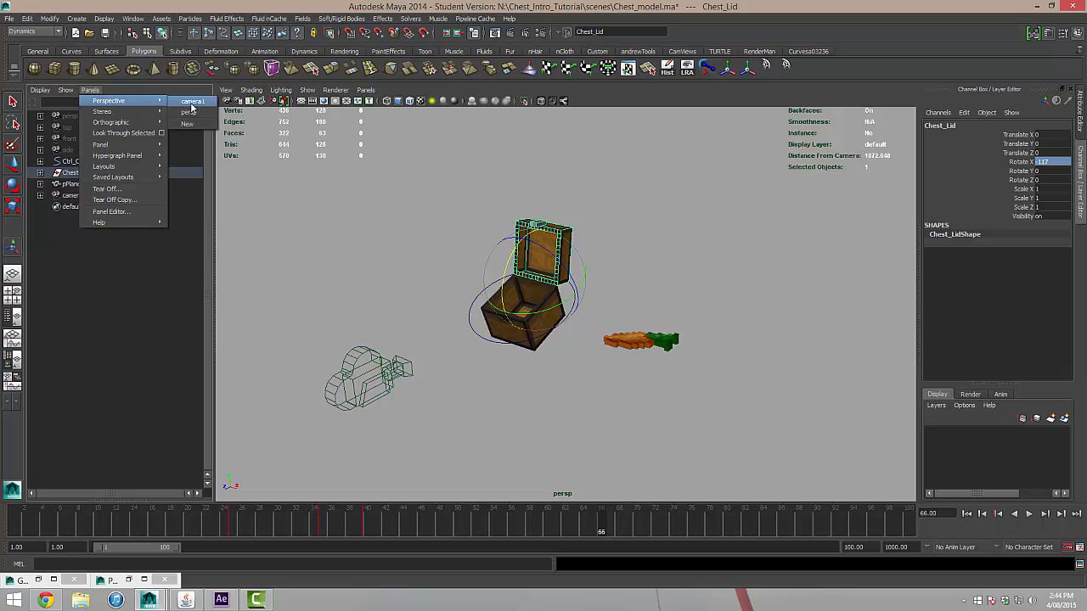
left_click(188, 112)
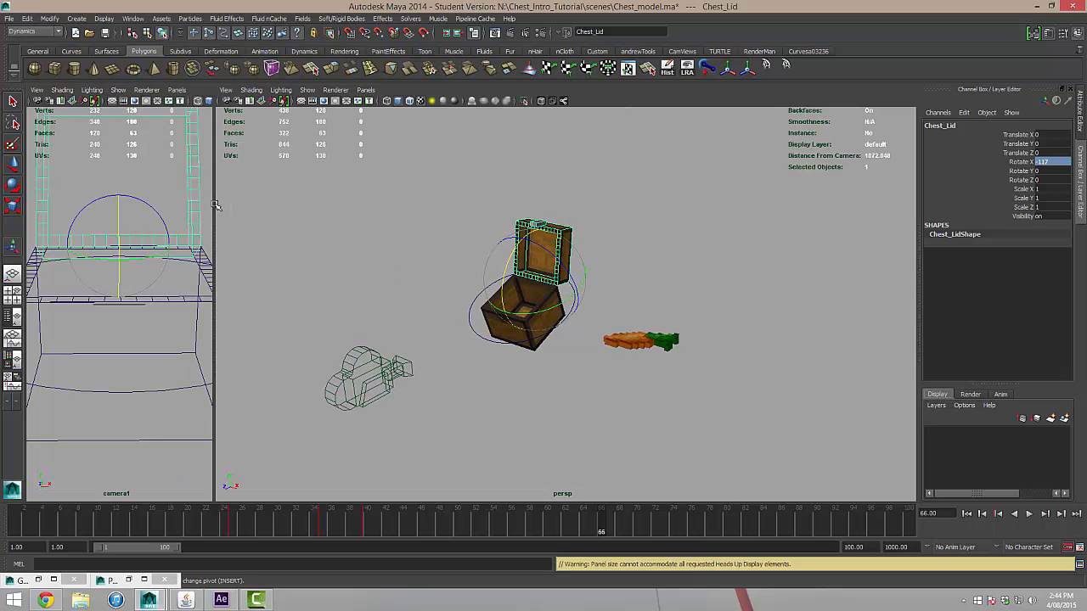
left_click_drag(215, 204, 452, 221)
Deselect the lid, then show the camera1 view textured with its resolution gate and gate mask.
left_click(569, 268)
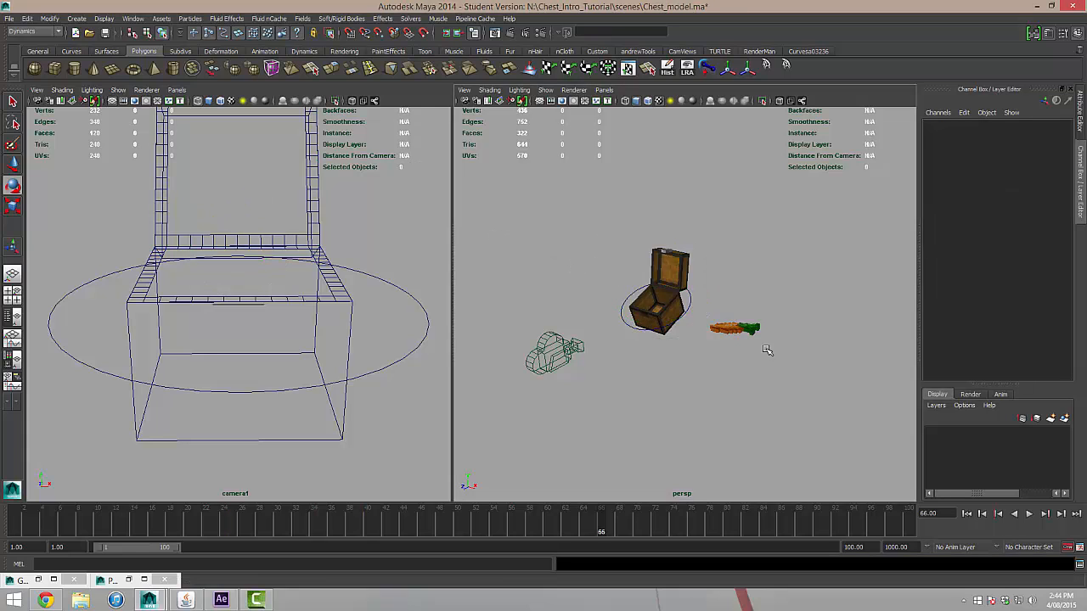
mouse_move(766, 350)
left_mouse_down("alt")
mouse_move(725, 325)
mouse_move(753, 340)
left_mouse_up("alt")
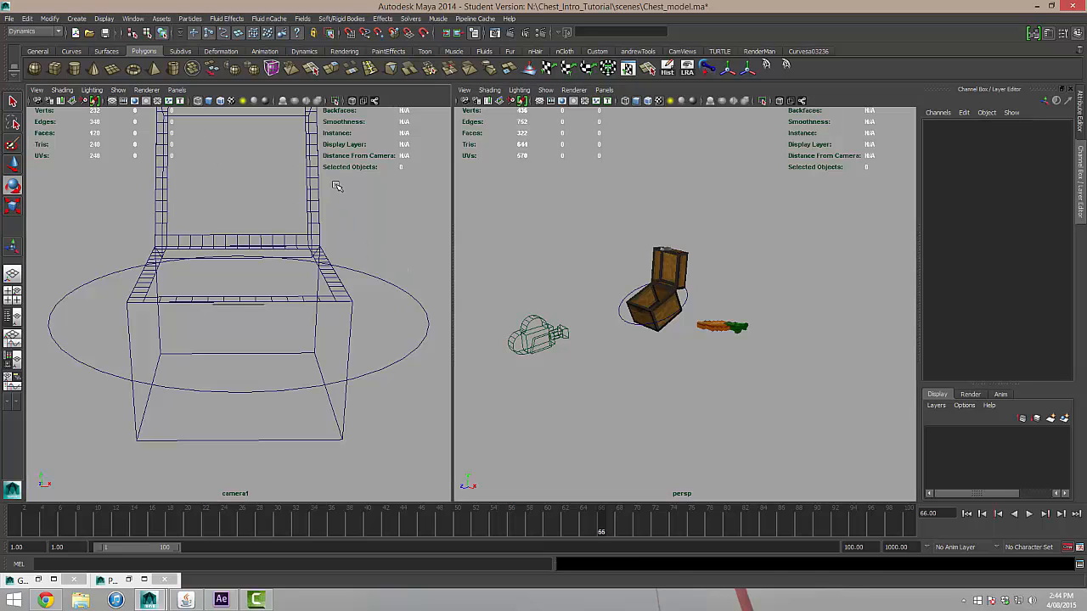
key("6")
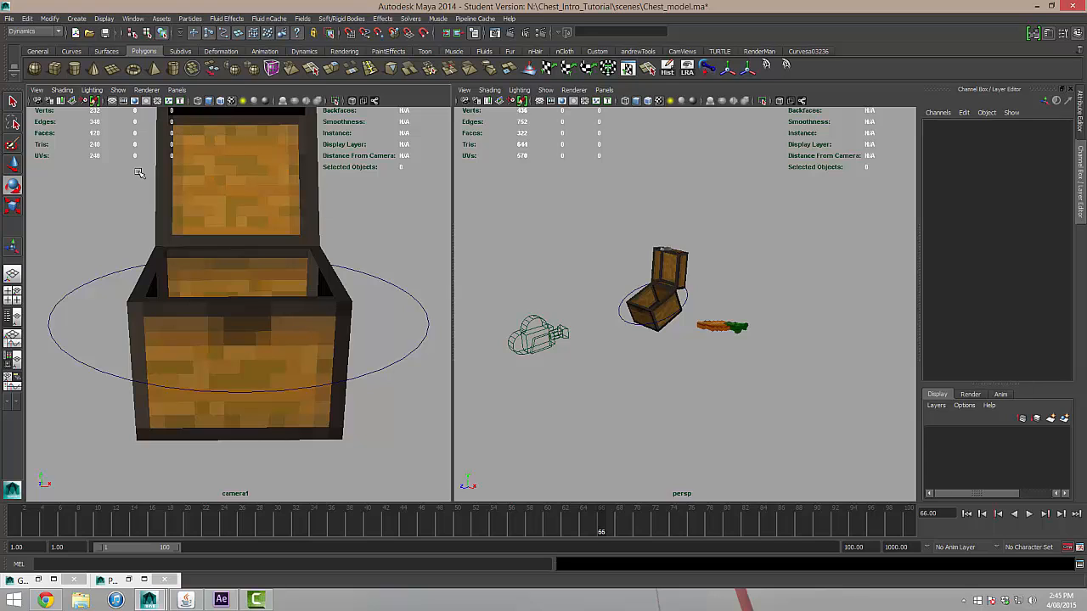
left_click(134, 103)
left_click(146, 103)
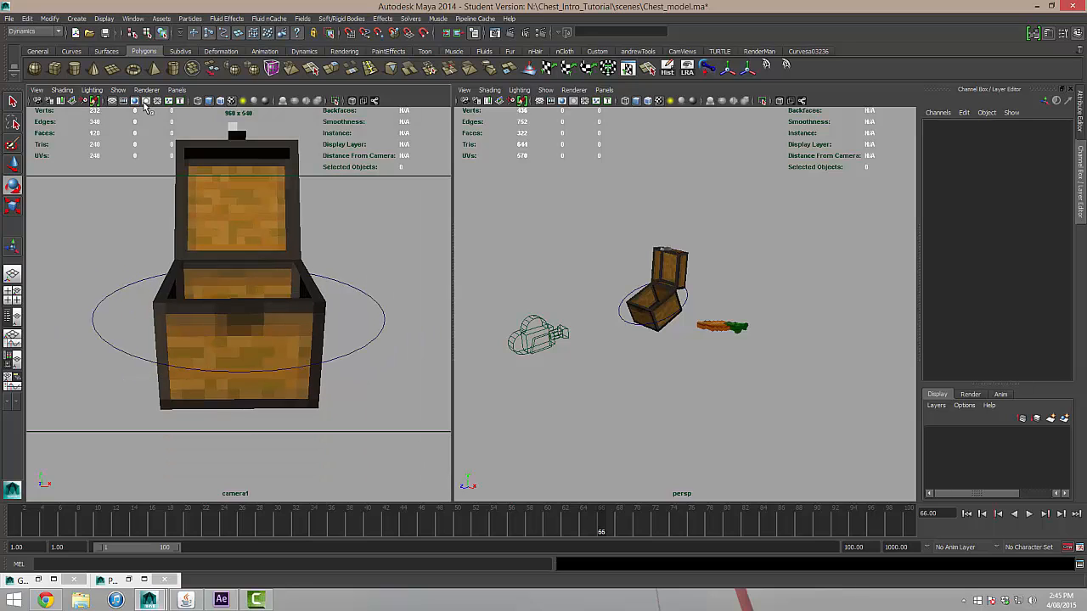
left_click(146, 103)
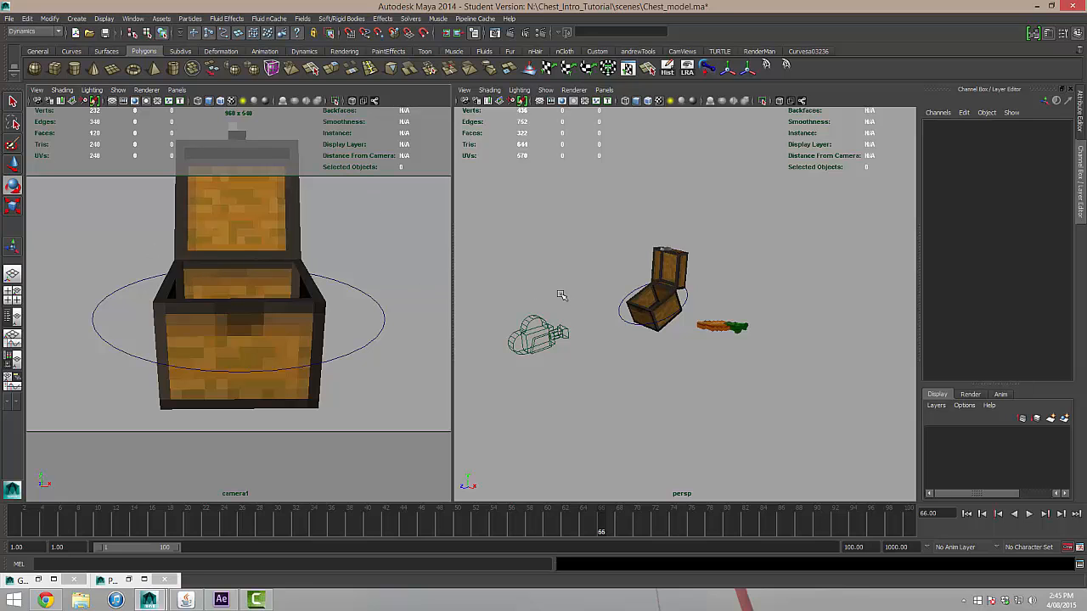
Pull camera1 back to frame the whole chest inside the resolution gate and play back from frame 1.
scroll(292, 293, "down", 5)
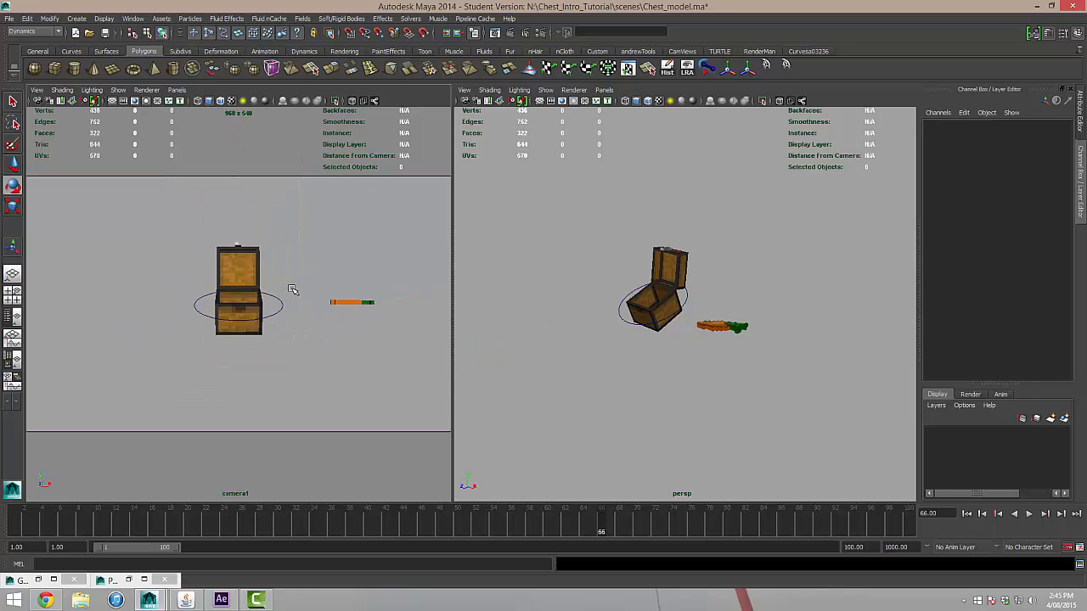
scroll(291, 290, "up", 2)
scroll(291, 290, "up", 1)
middle_click_drag(295, 274, 300, 311, "alt")
left_click_drag(352, 527, 17, 513)
key("alt+v")
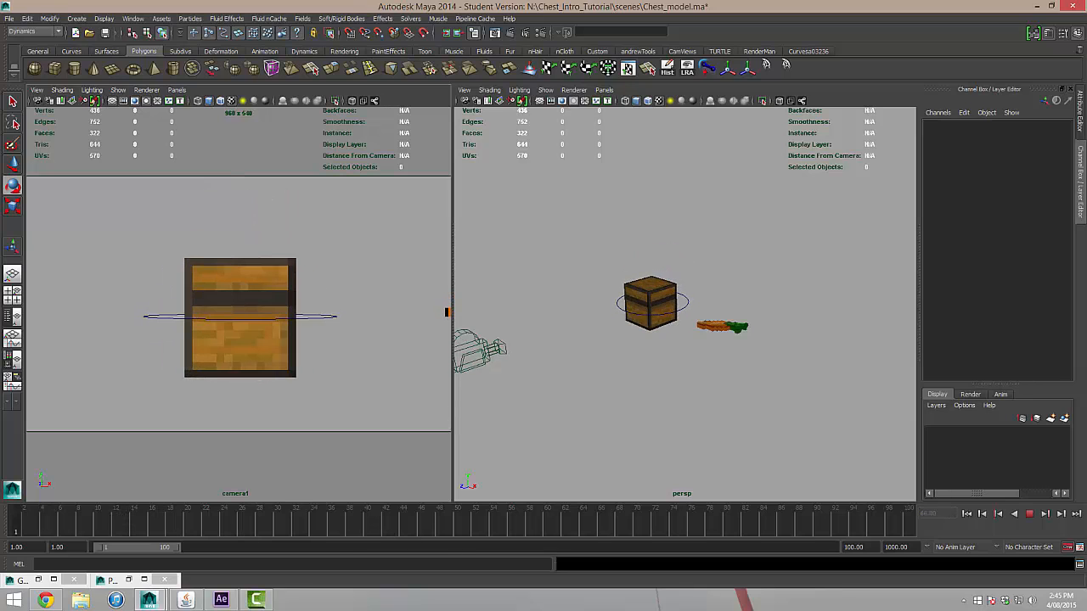
Reframe camera1 with the chest vertically centred and slightly farther away, and check the playback from frame 1.
key("alt+v")
middle_click_drag(400, 340, 390, 293, "alt")
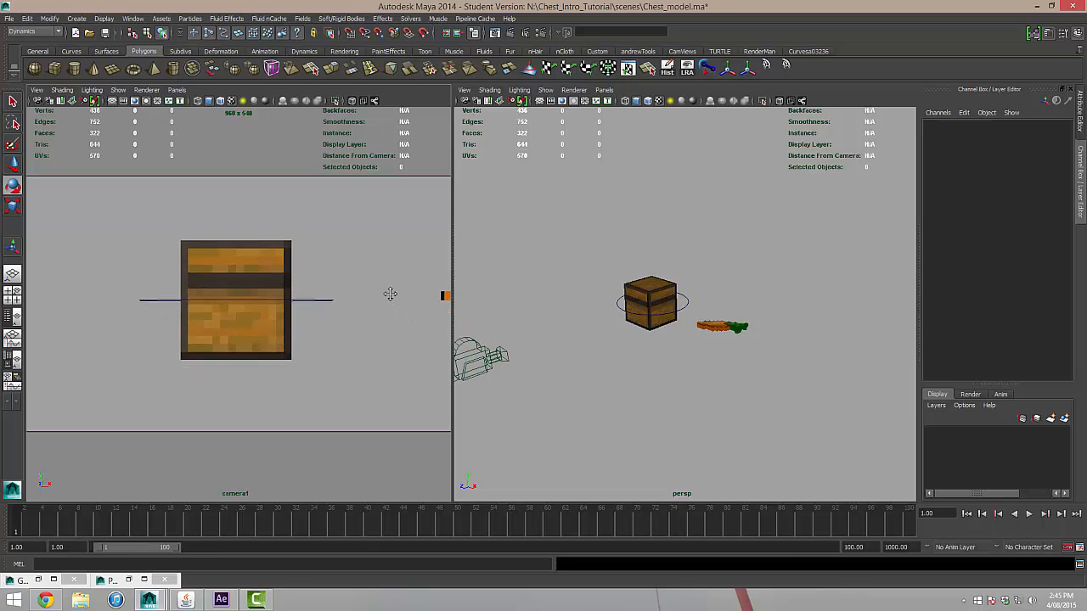
scroll(390, 294, "down", 2)
key("alt+v")
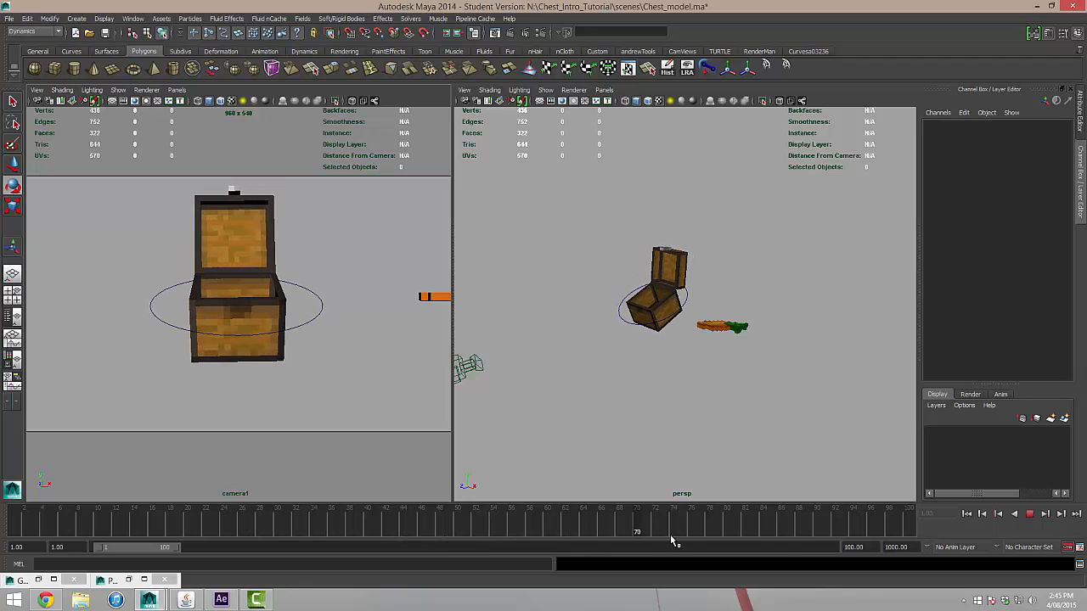
left_click(24, 522)
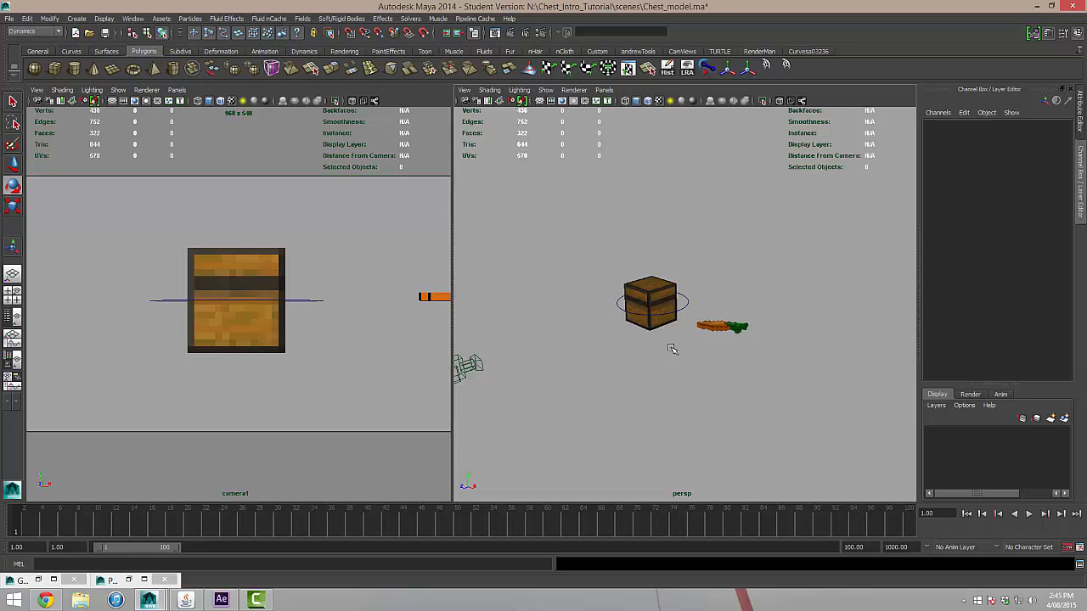
Select the Ctrl_Chest control in the perspective view and play the animation through to review the open chest.
left_click_drag(711, 288, 692, 307, "alt")
scroll(670, 285, "up", 4)
scroll(654, 278, "down", 5)
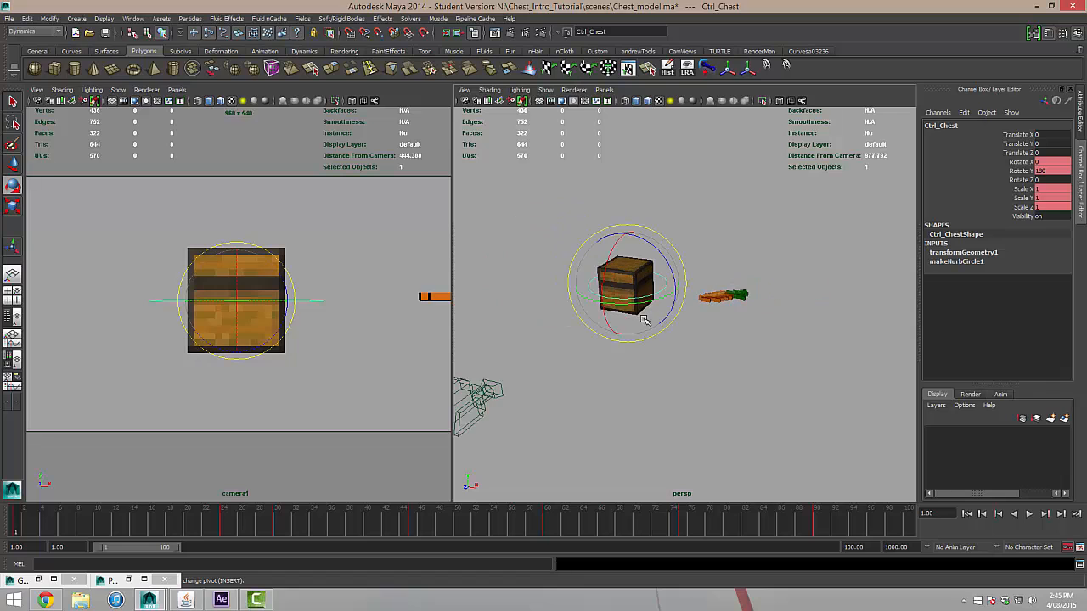
middle_click_drag(654, 278, 667, 261, "alt")
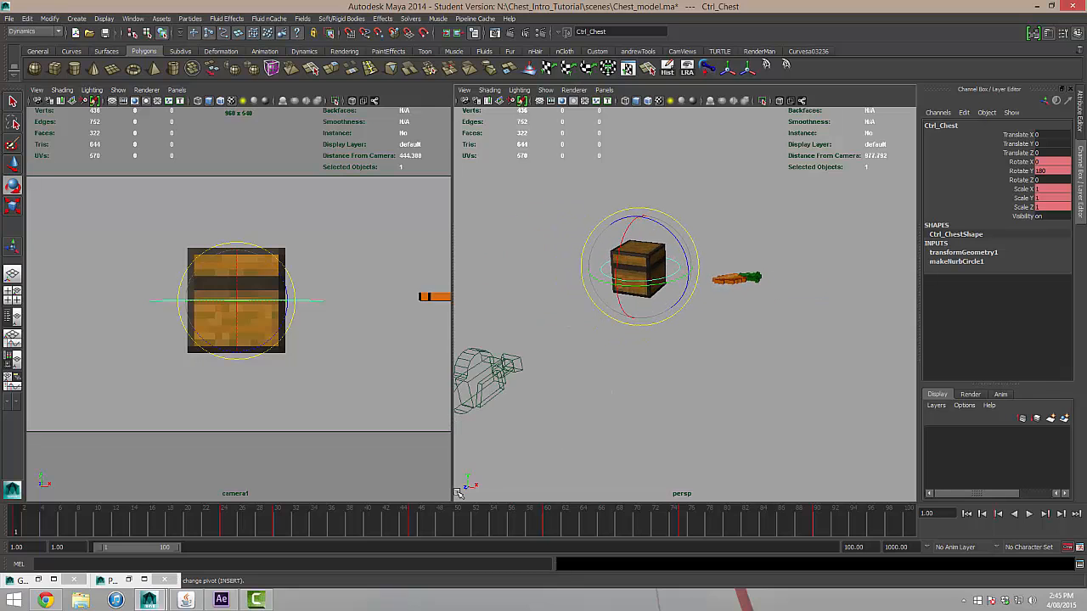
left_click_drag(463, 529, 15, 521)
left_click(1031, 514)
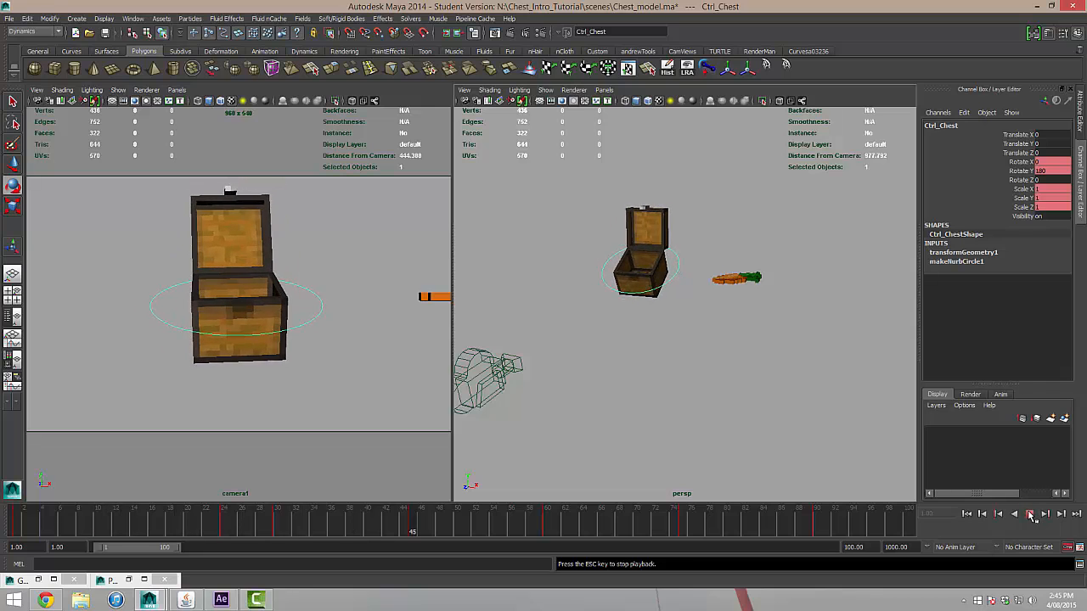
left_click(1030, 515)
Key only the Translate Y channel of Ctrl_Chest at frame 60.
left_click_drag(569, 529, 546, 528)
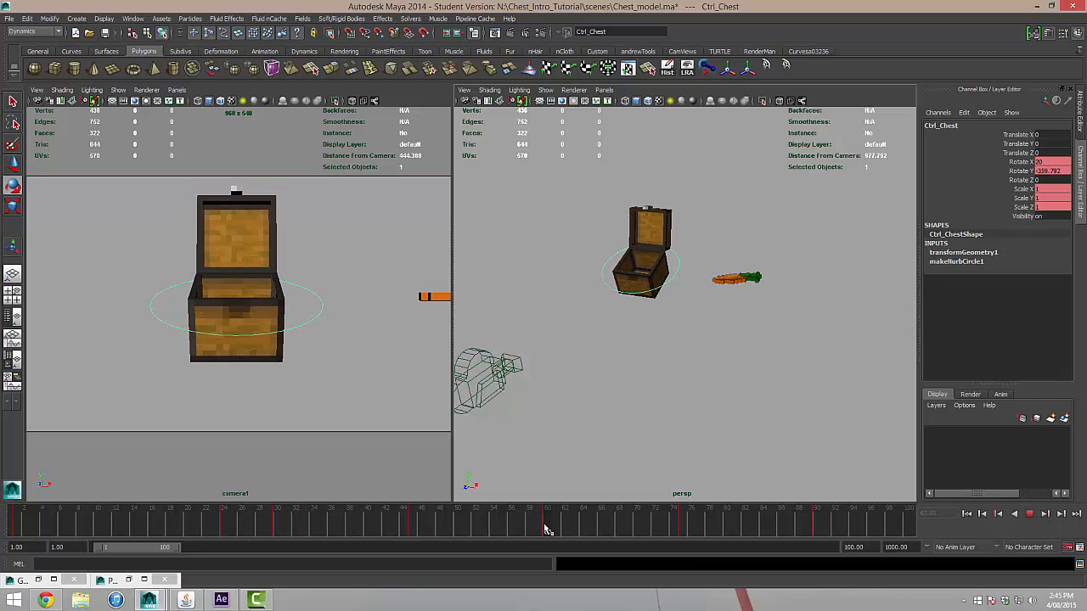
left_click(1023, 144)
right_click(1025, 146)
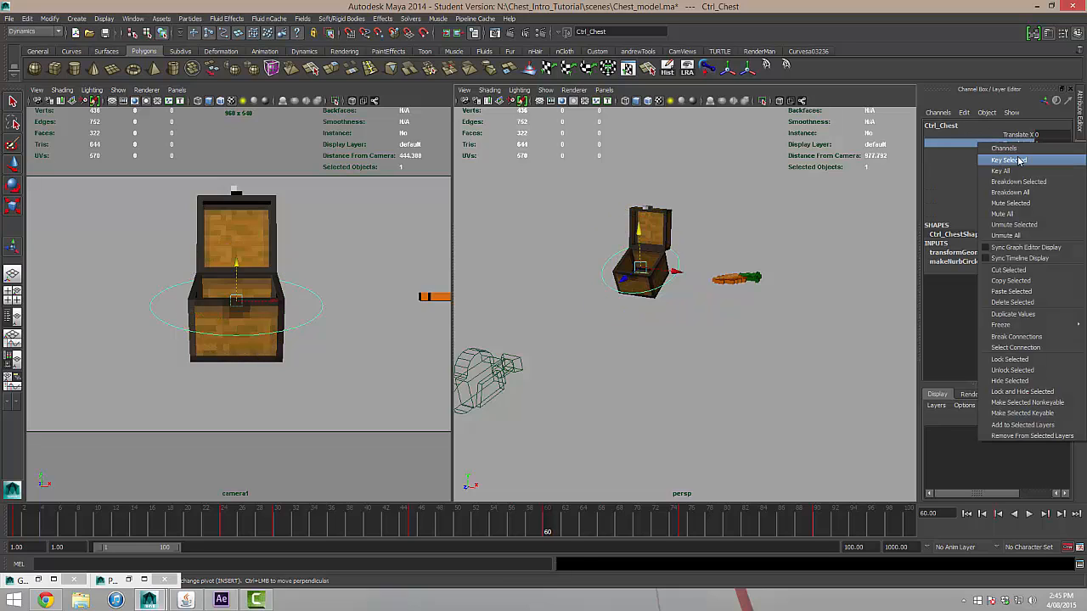
left_click(1030, 155)
At frame 80, lower Ctrl_Chest out of the camera1 frame to about -310 in Translate Y and review the drop.
key("alt+v")
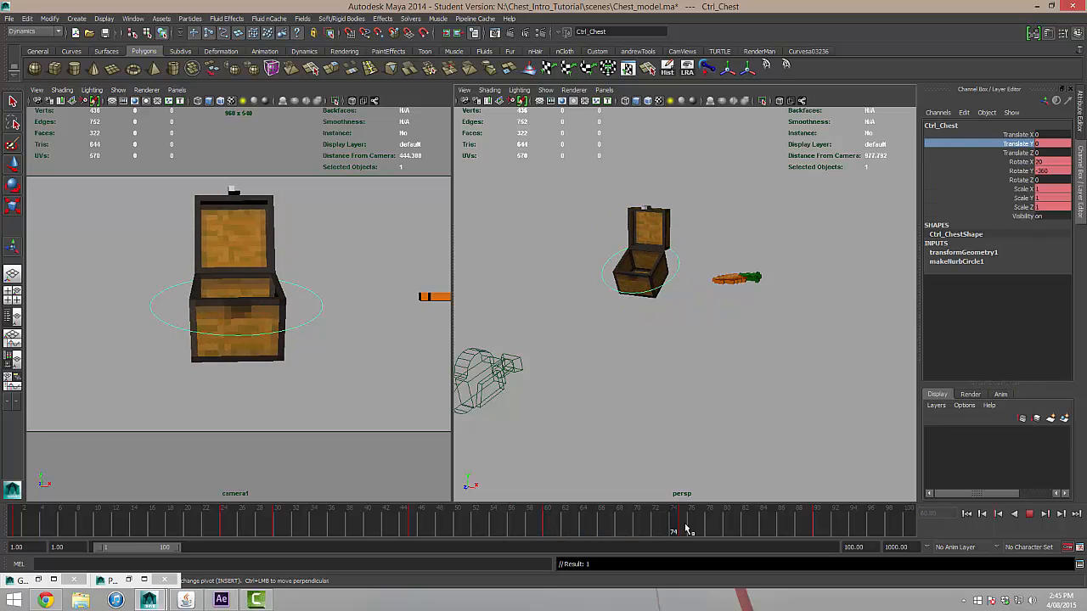
left_click(726, 527)
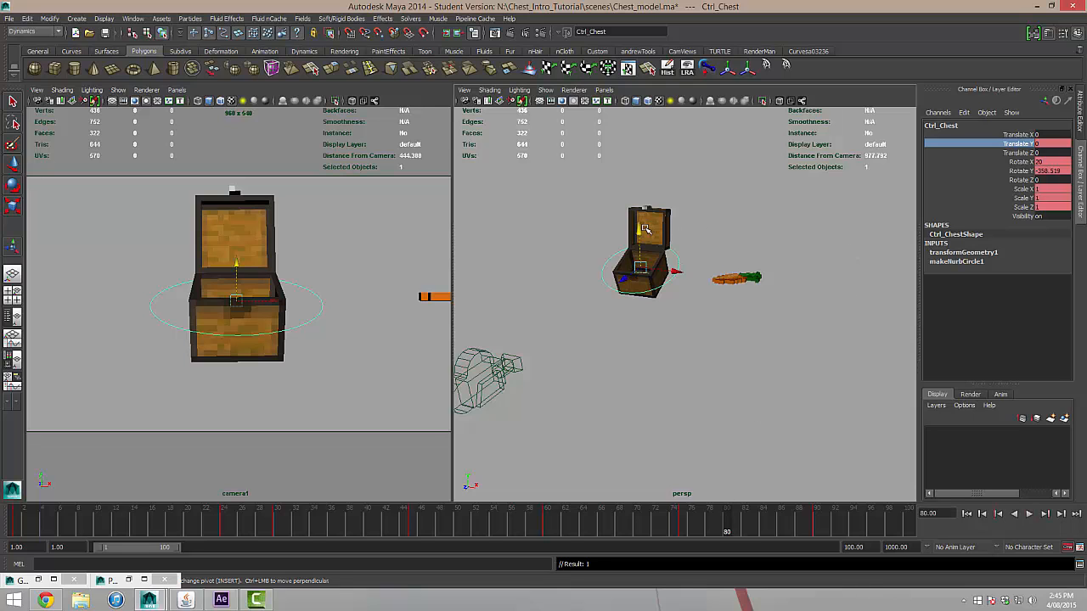
left_click_drag(645, 229, 628, 359)
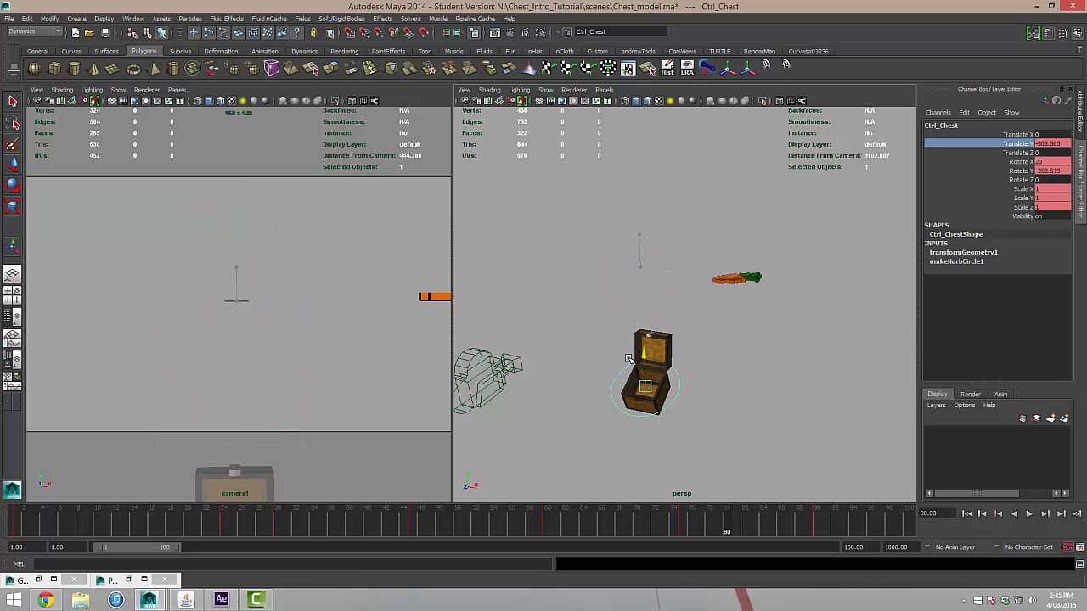
left_click(431, 520)
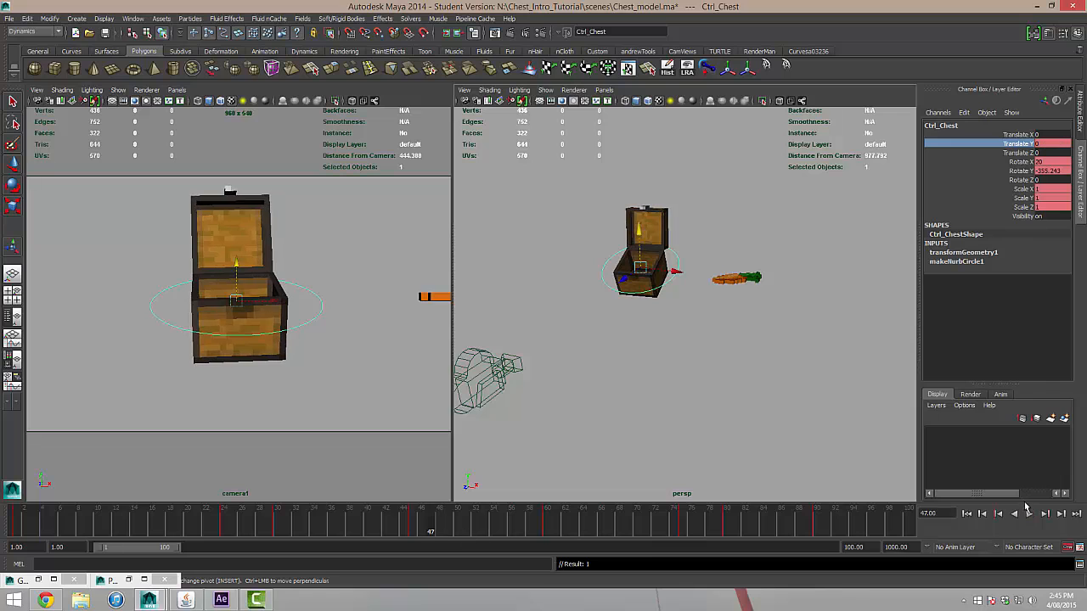
left_click(1029, 514)
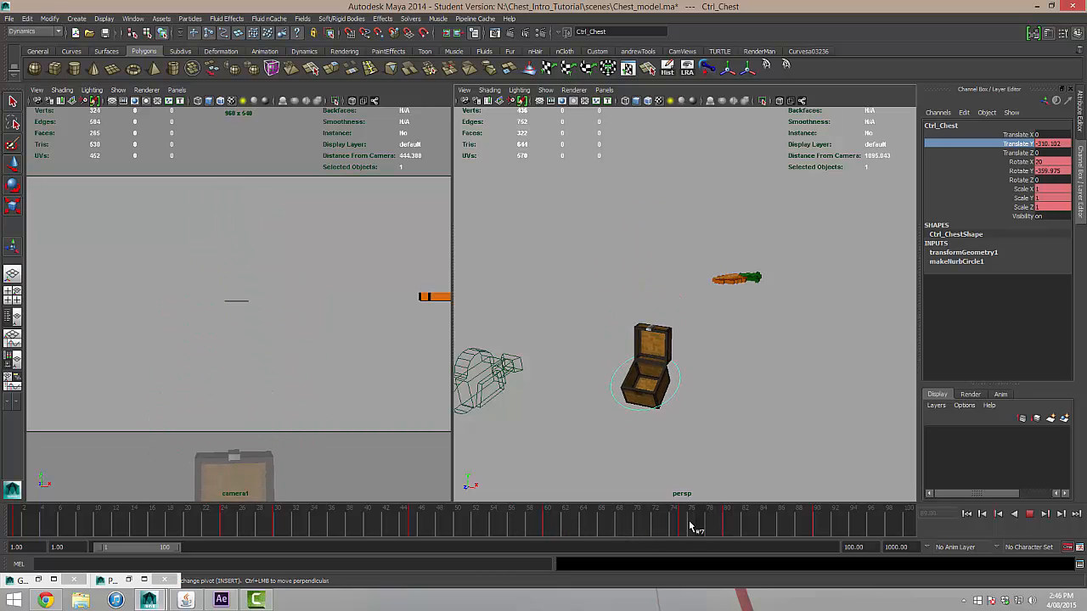
left_click(611, 526)
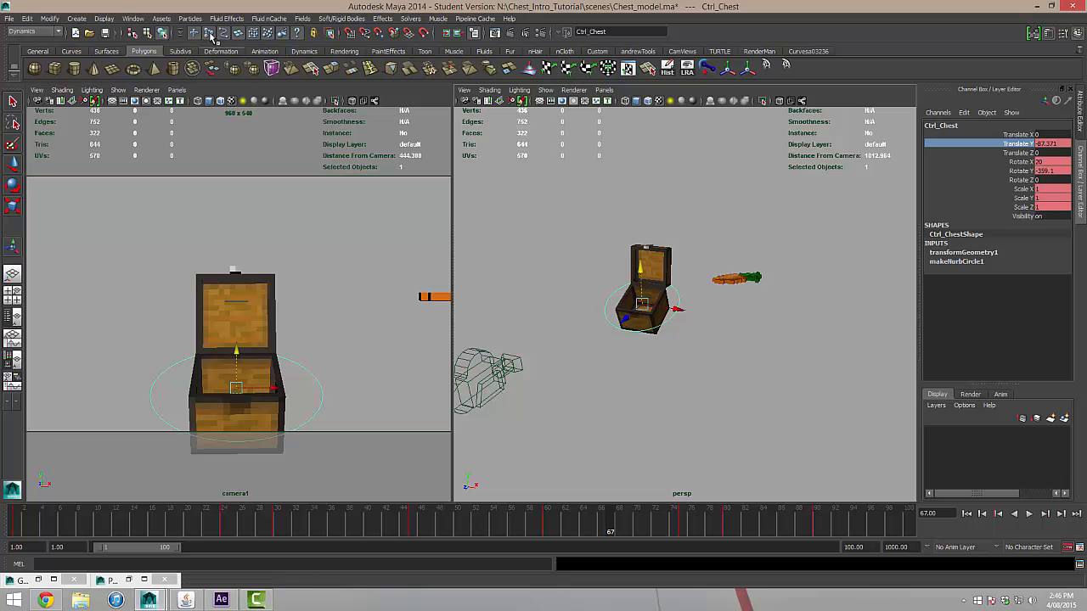
Open the Graph Editor for Ctrl_Chest and select the Translate Y key at frame 80.
left_click(133, 18)
mouse_move(195, 54)
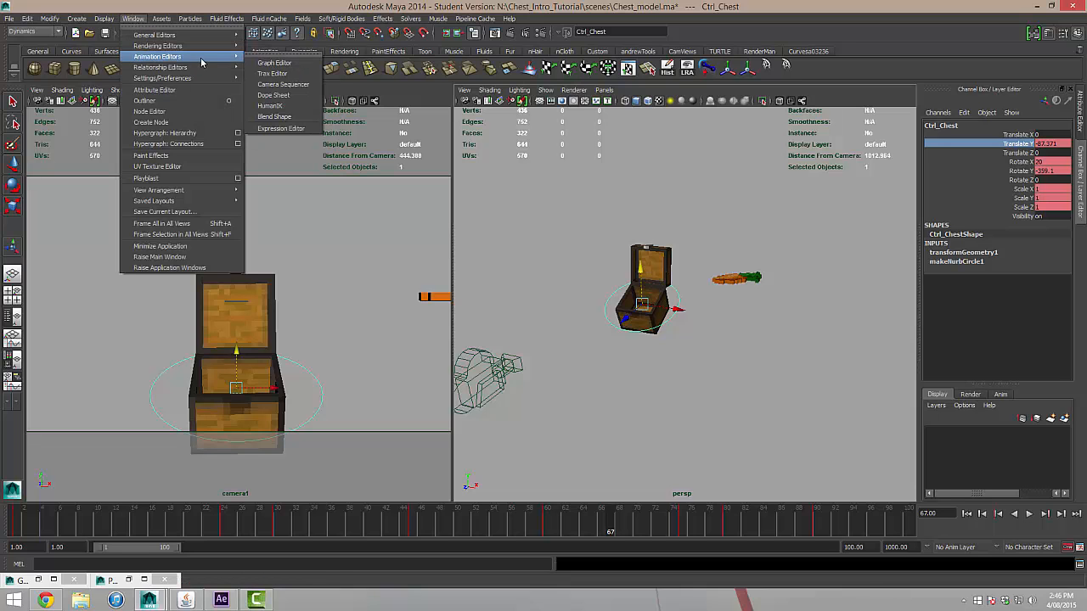
left_click(275, 63)
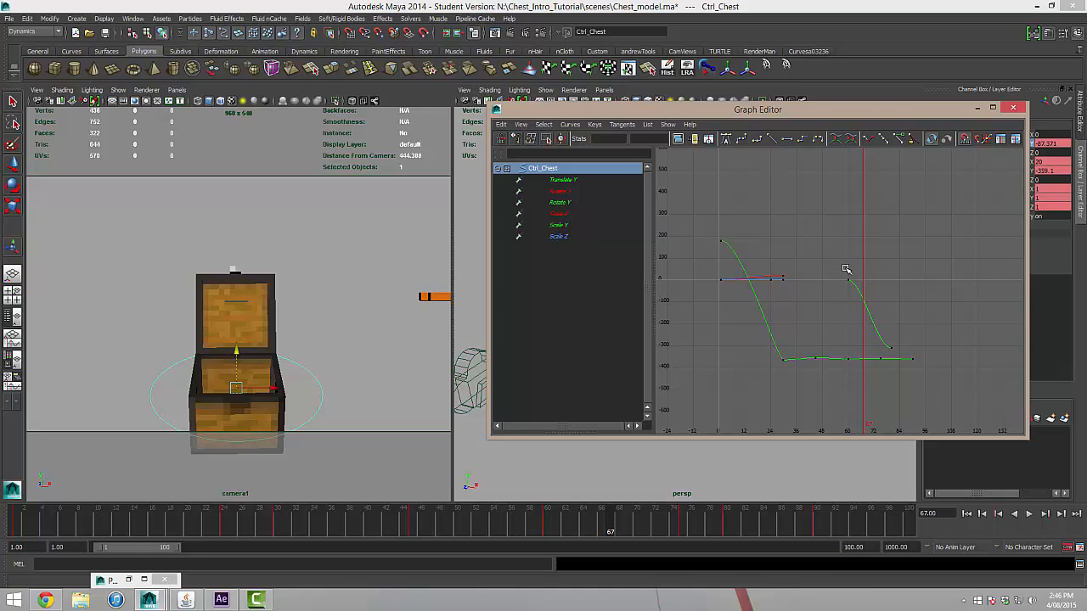
left_click_drag(841, 265, 902, 352)
left_click(902, 311)
left_click_drag(896, 350, 880, 342)
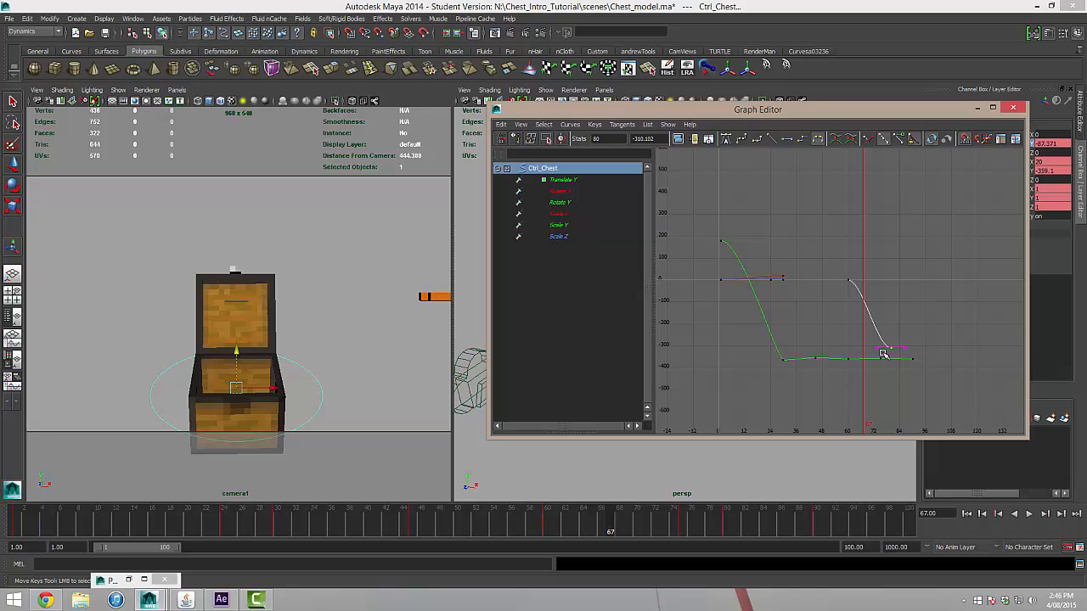
Steepen the incoming tangent of the frame 80 Translate Y key so the drop accelerates, and play it back.
middle_click_drag(883, 354, 881, 347)
key("ctrl+z")
middle_click_drag(881, 348, 879, 319)
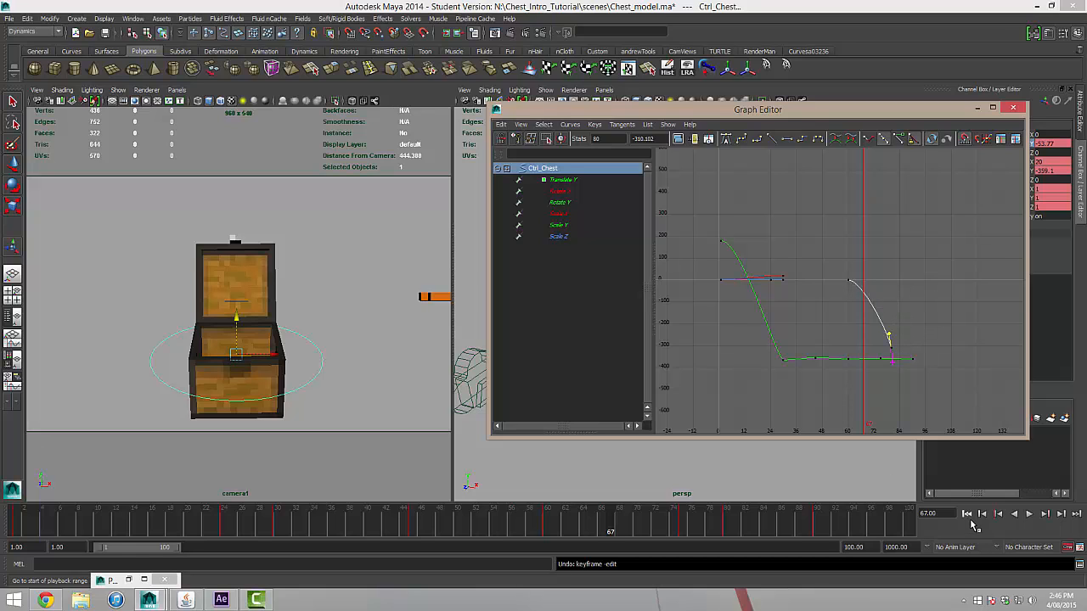
left_click(1028, 514)
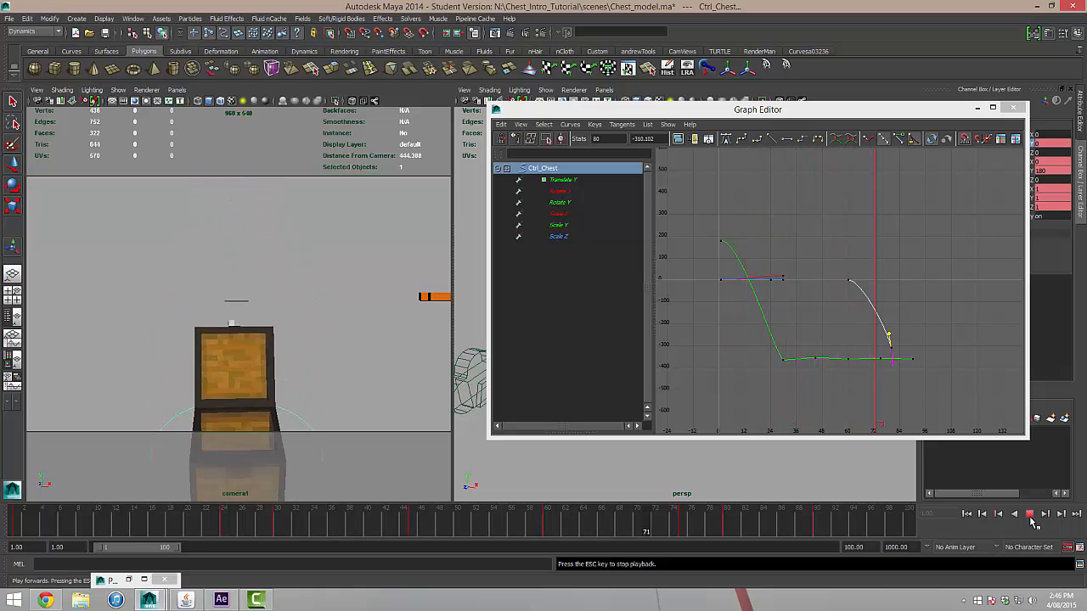
left_click(1028, 514)
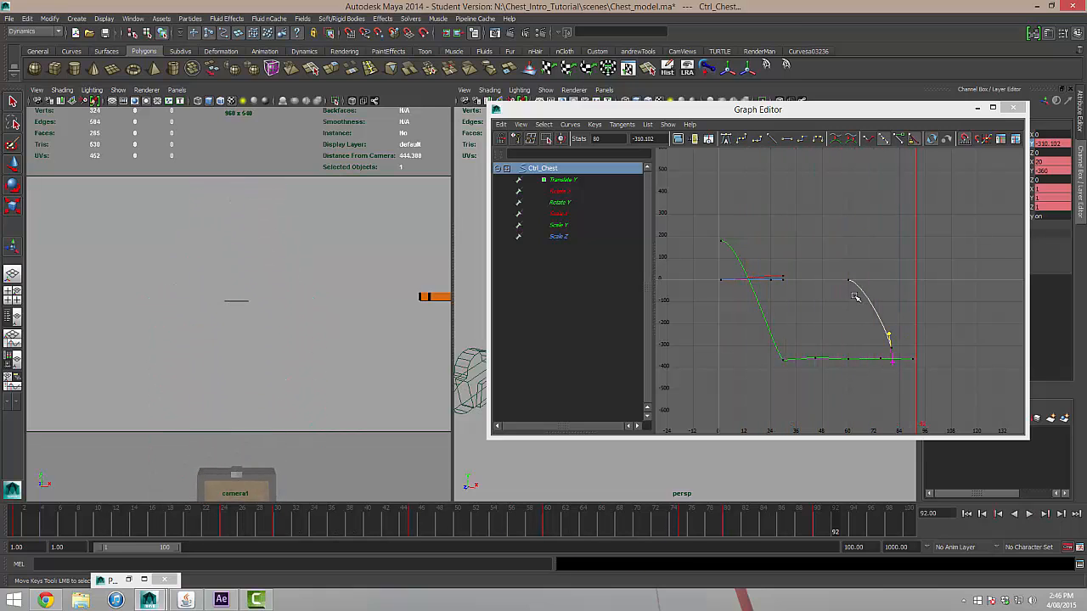
Make the Translate Y curve's tangents weighted, free the frame 60 key's tangent weight and lengthen its outgoing handle horizontally.
middle_click_drag(851, 299, 799, 298, "alt")
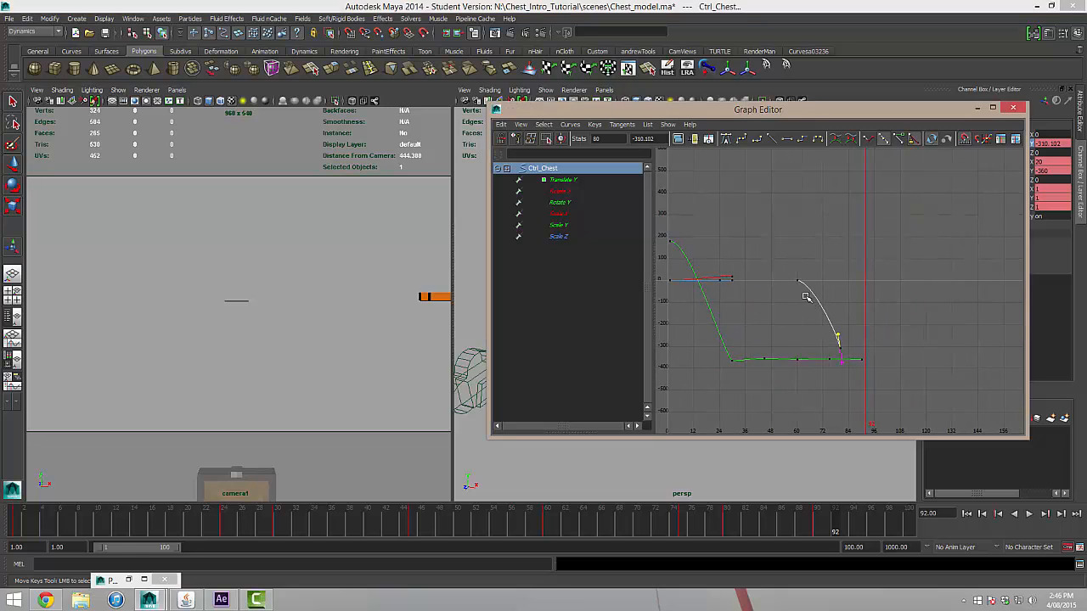
left_click_drag(808, 299, 782, 262)
left_click(572, 126)
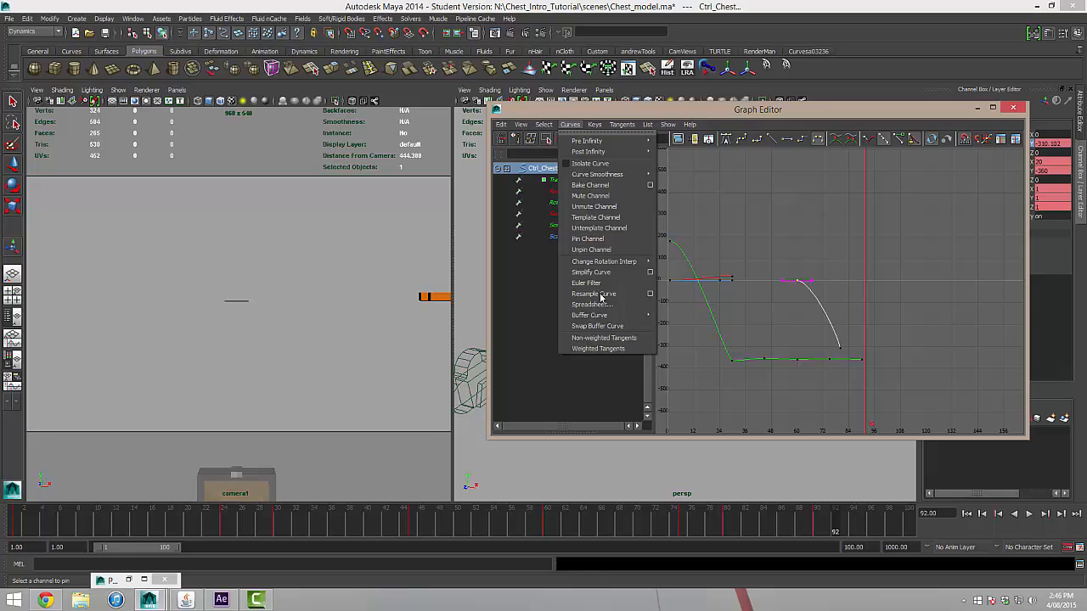
left_click(596, 338)
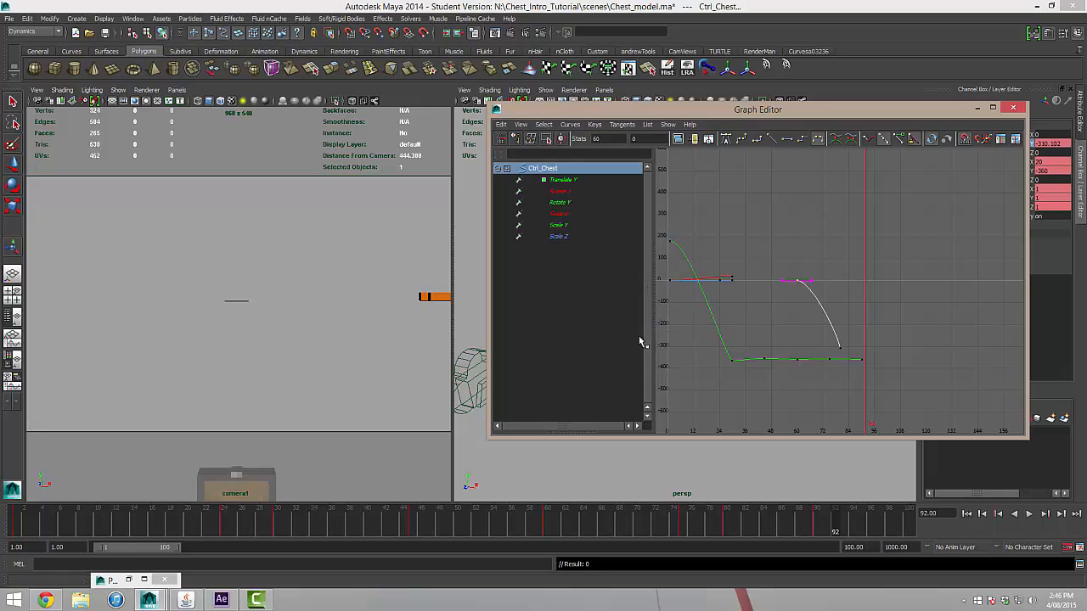
left_click(897, 141)
mouse_move(824, 293)
left_mouse_down()
mouse_move(805, 267)
mouse_move(820, 281)
left_mouse_up()
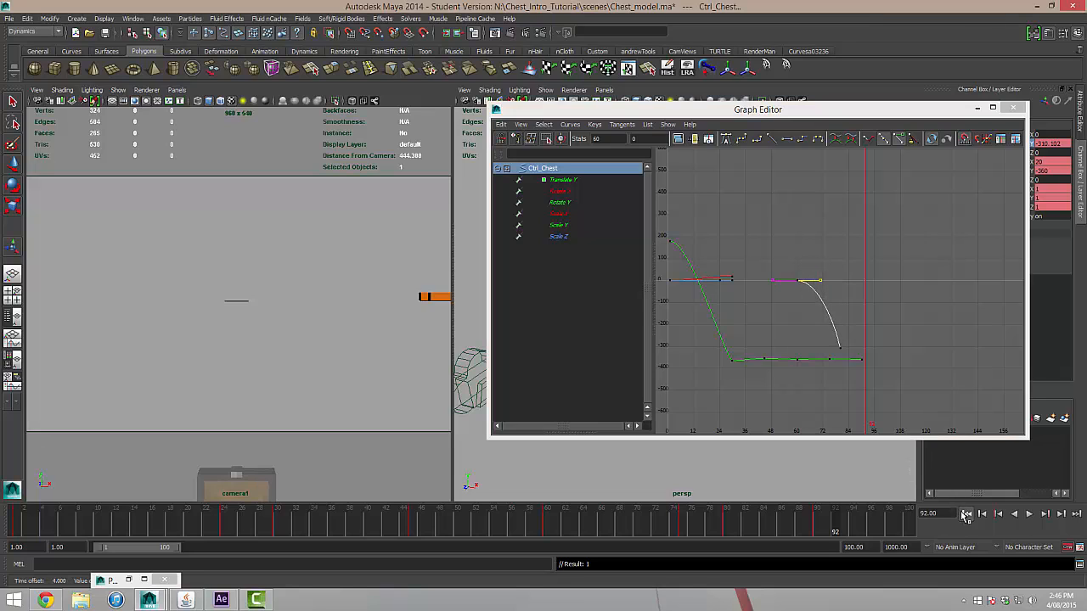
Play the adjusted chest drop from the first frame and close the Graph Editor.
left_click(966, 514)
left_click(1028, 514)
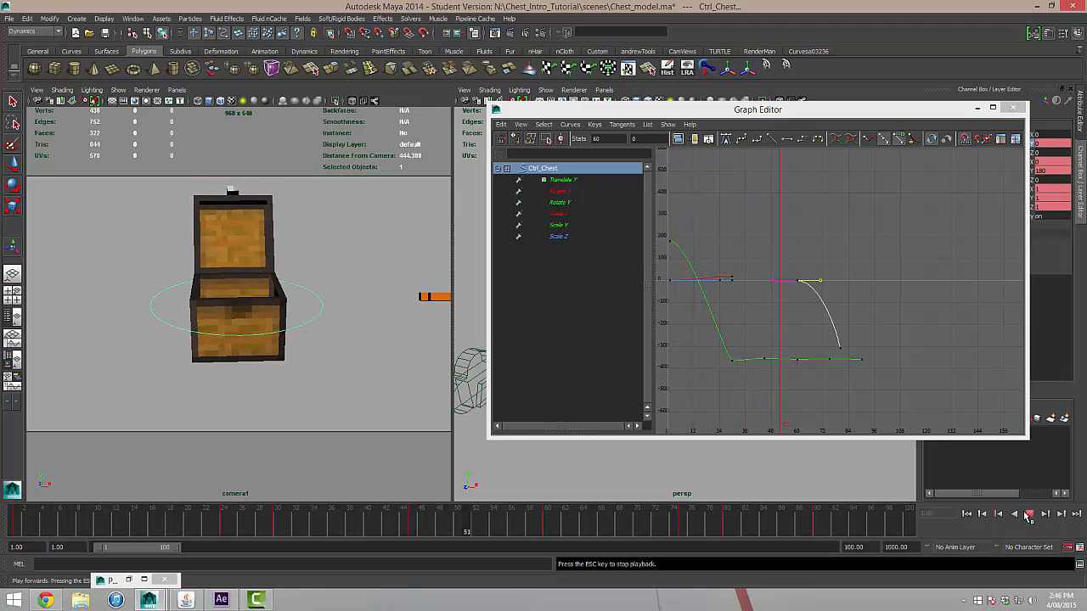
left_click(1028, 514)
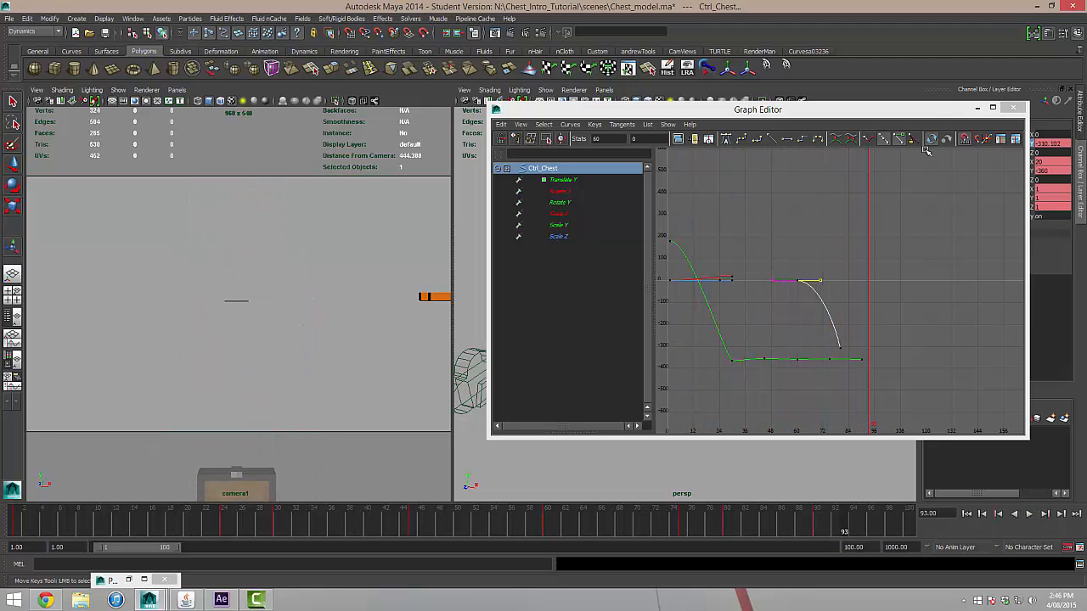
left_click(1012, 108)
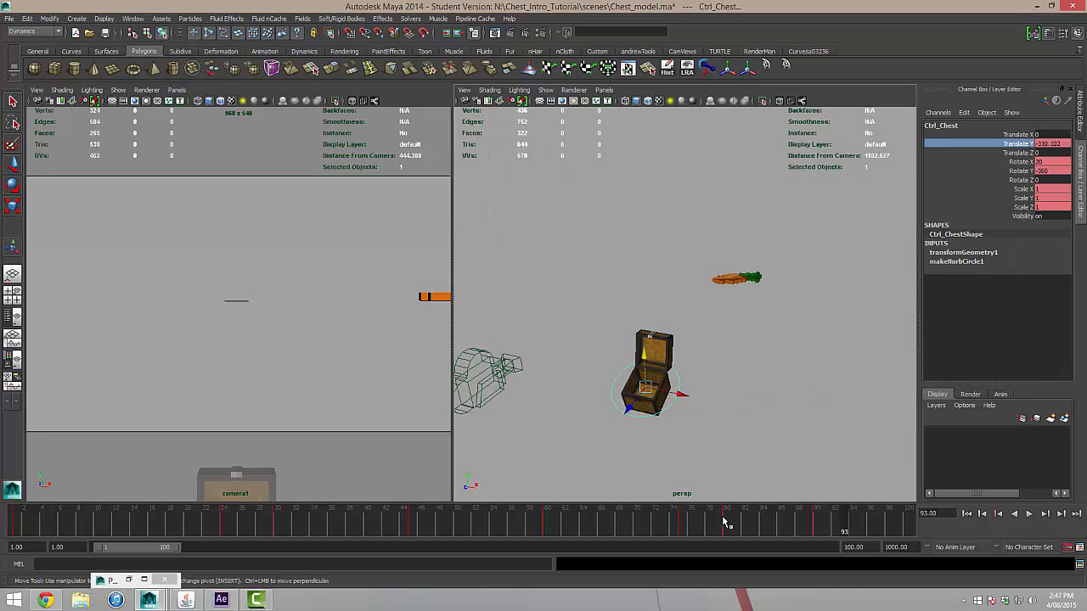
Key the Rotate X, Y and Z channels of Ctrl_Chest at frame 60.
left_click_drag(724, 522, 547, 530)
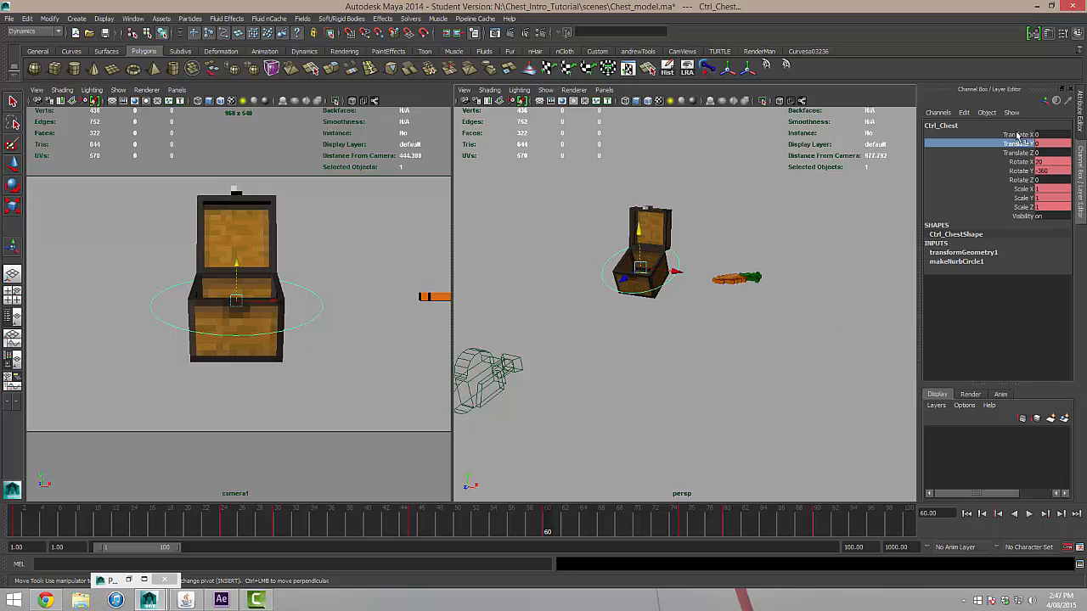
left_click(1023, 162)
left_click(1023, 181, "shift")
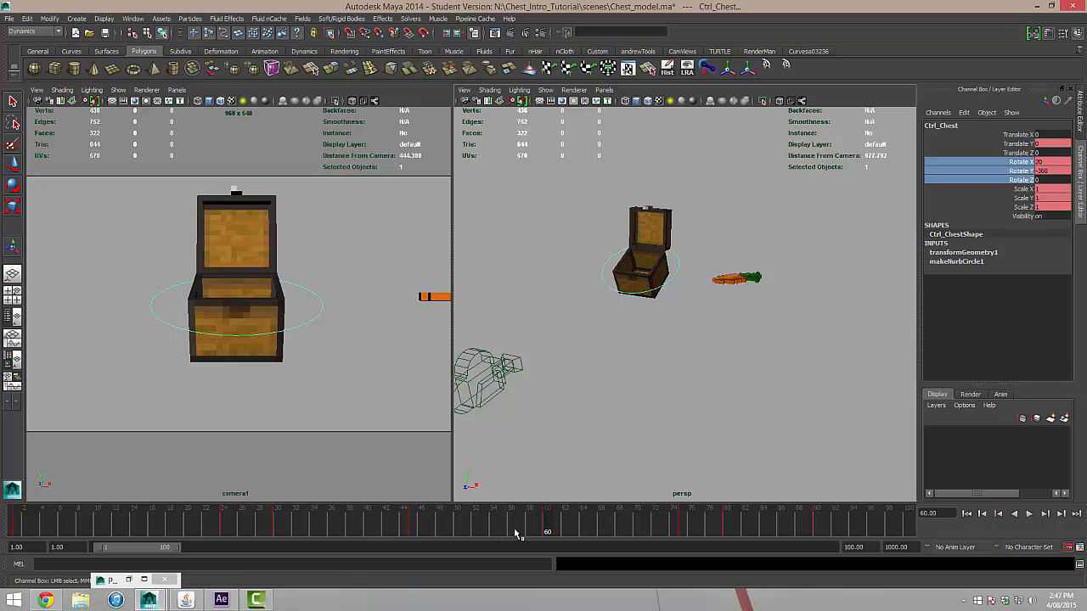
right_click(1021, 195)
left_click(1019, 181)
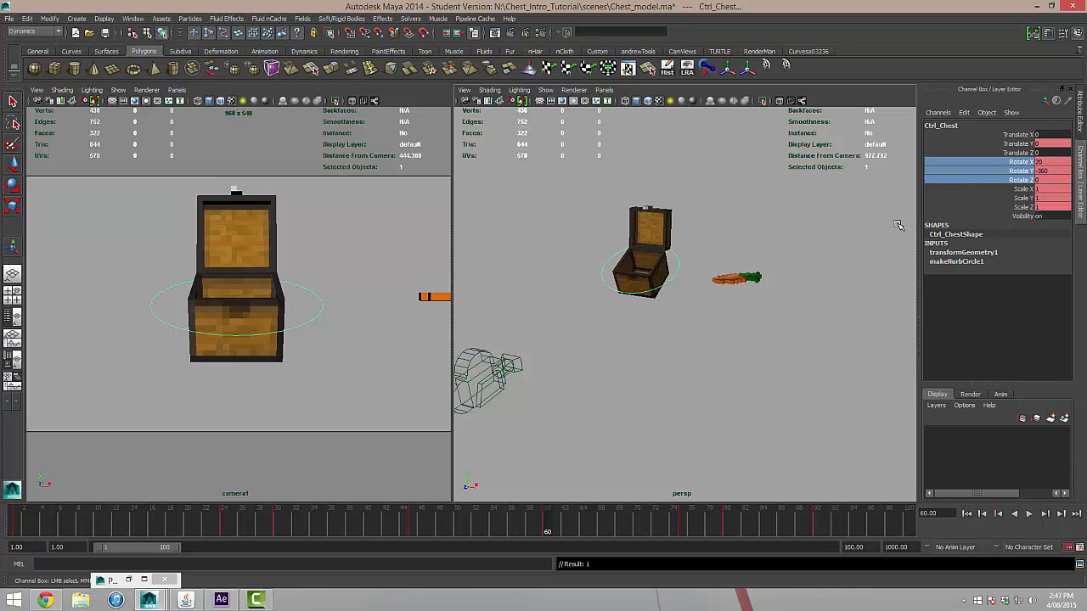
At frame 80, rotate Ctrl_Chest freely to about 11, -324 and -79 degrees in X, Y and Z, and review playback.
left_click_drag(552, 523, 727, 521)
key("e")
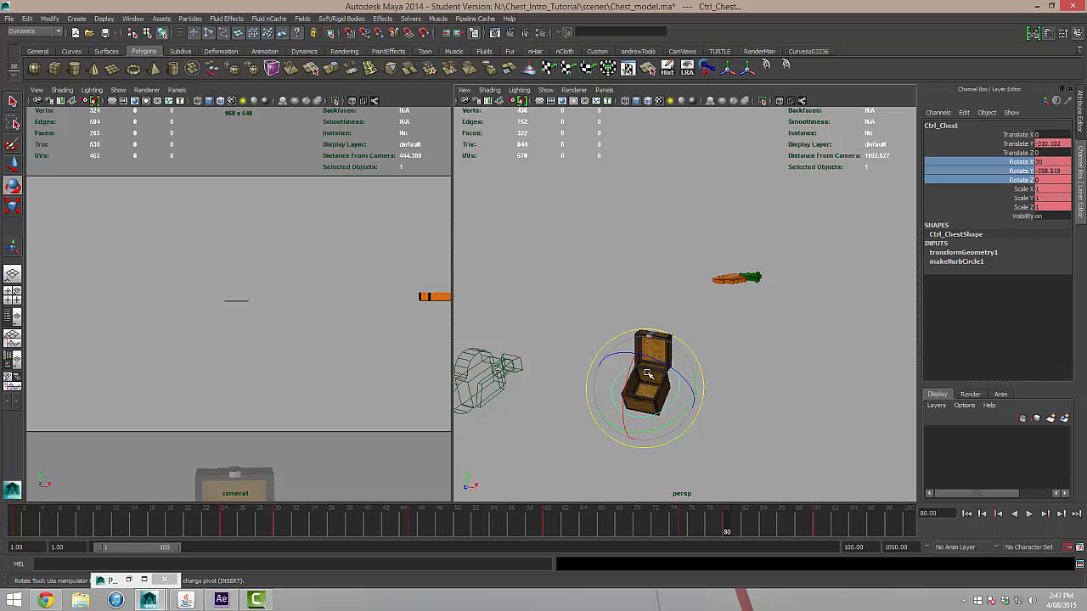
left_click_drag(646, 374, 701, 437)
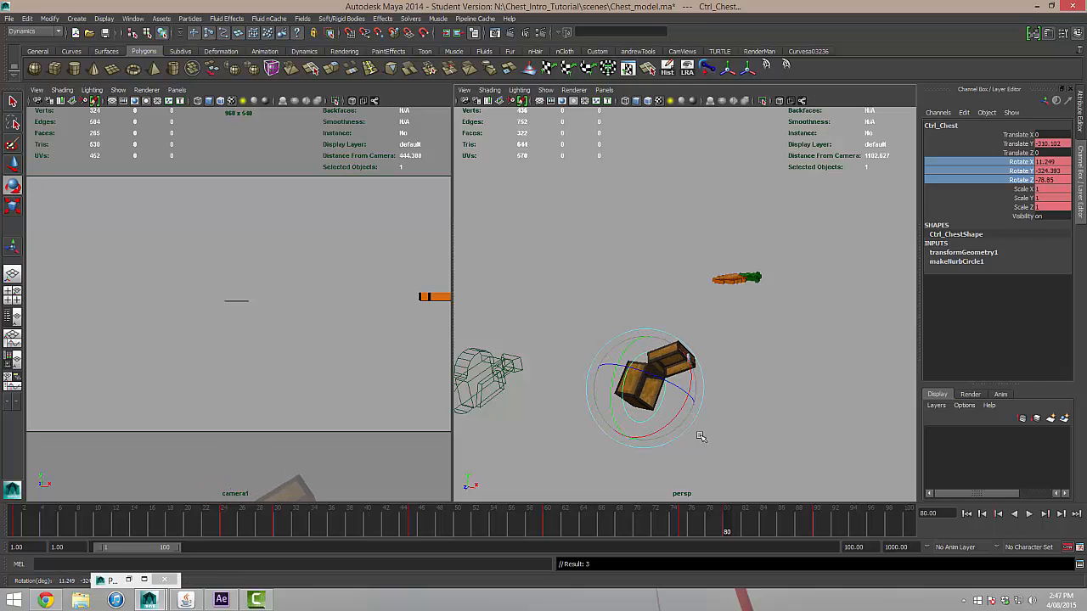
left_click(966, 513)
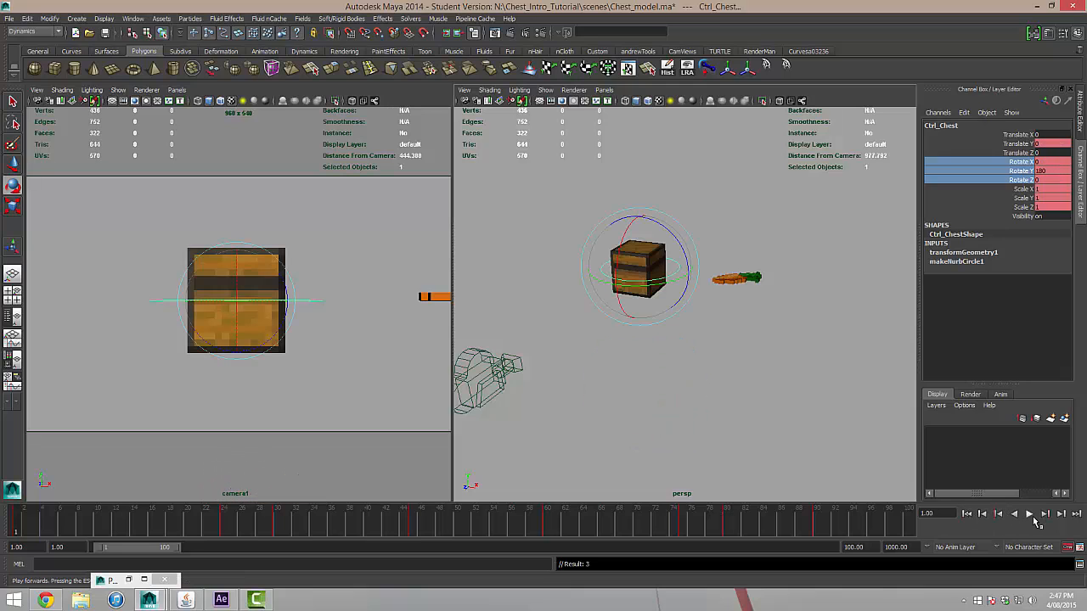
left_click(1031, 514)
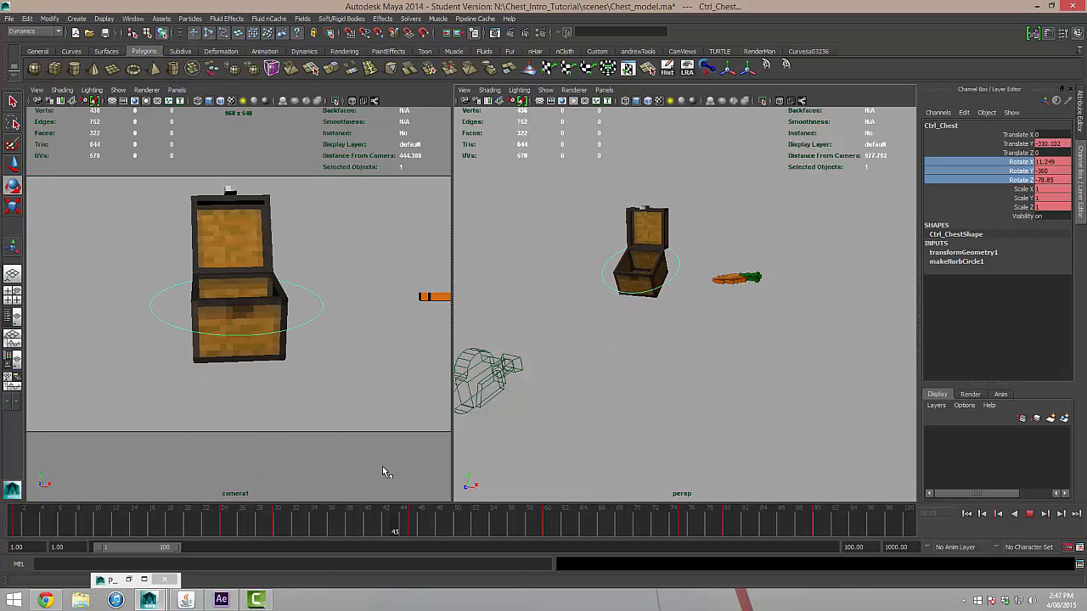
left_click(15, 520)
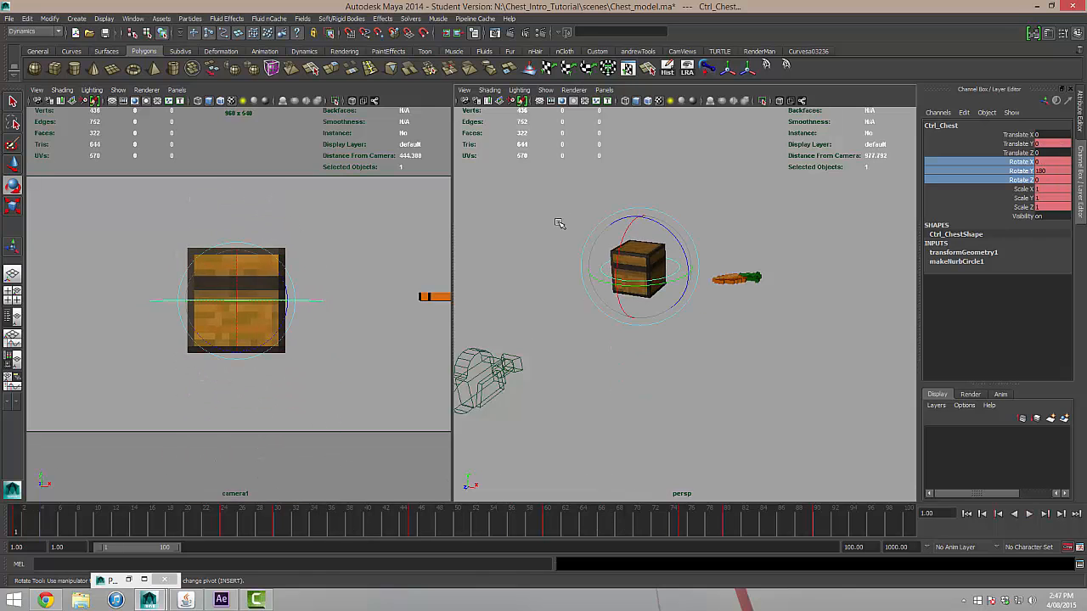
Select the carrot mesh beside the chest and set its Translate X to 0.
left_click_drag(454, 153, 203, 152)
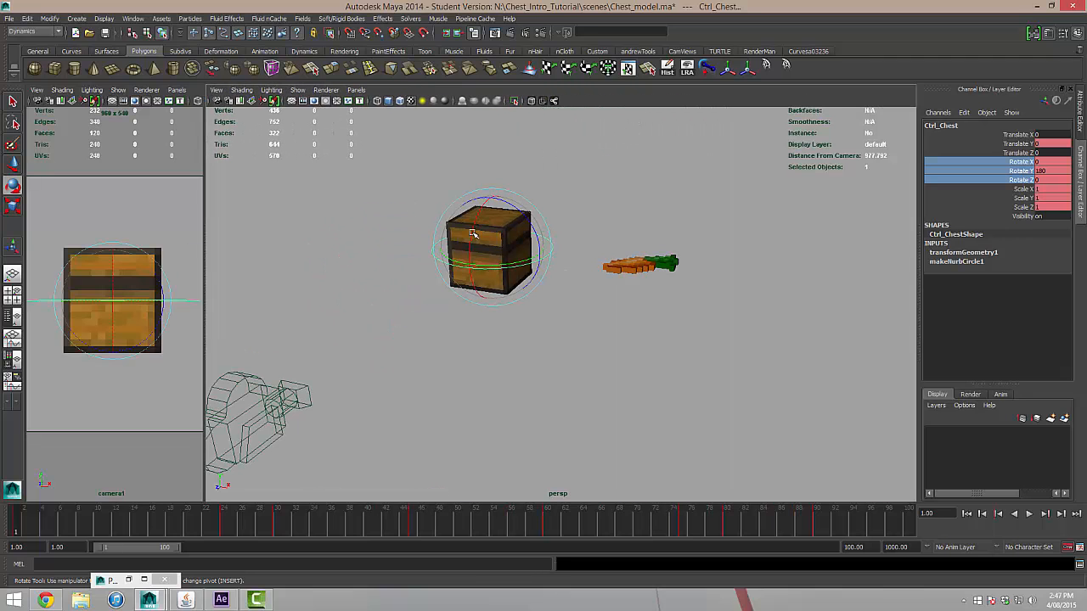
left_click_drag(600, 294, 601, 317, "alt")
middle_click_drag(592, 278, 546, 224, "alt")
left_click(592, 273)
left_click_drag(629, 356, 561, 259, "alt")
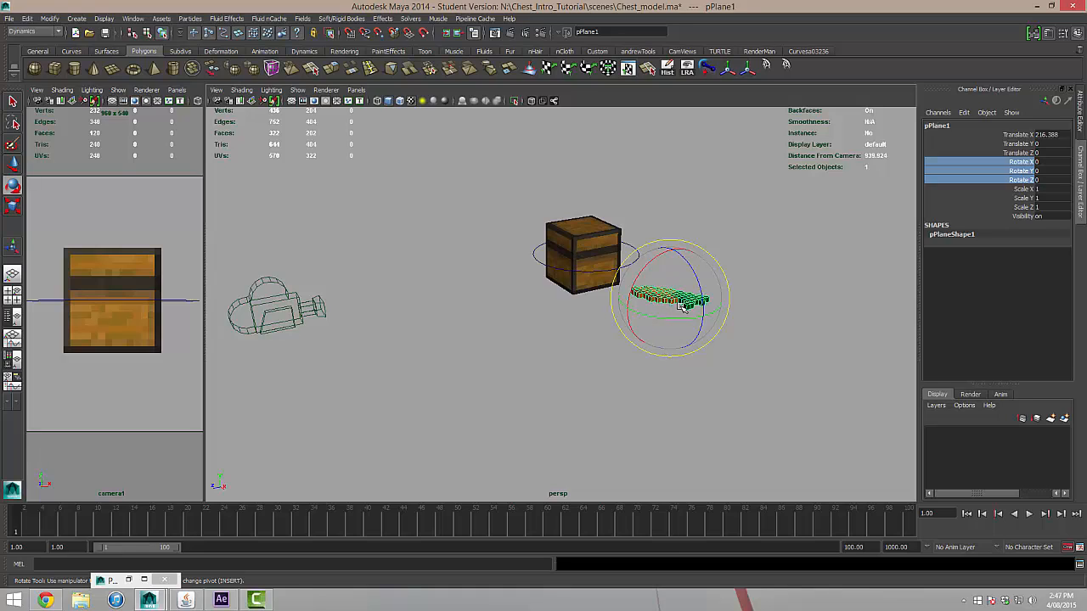
key("w")
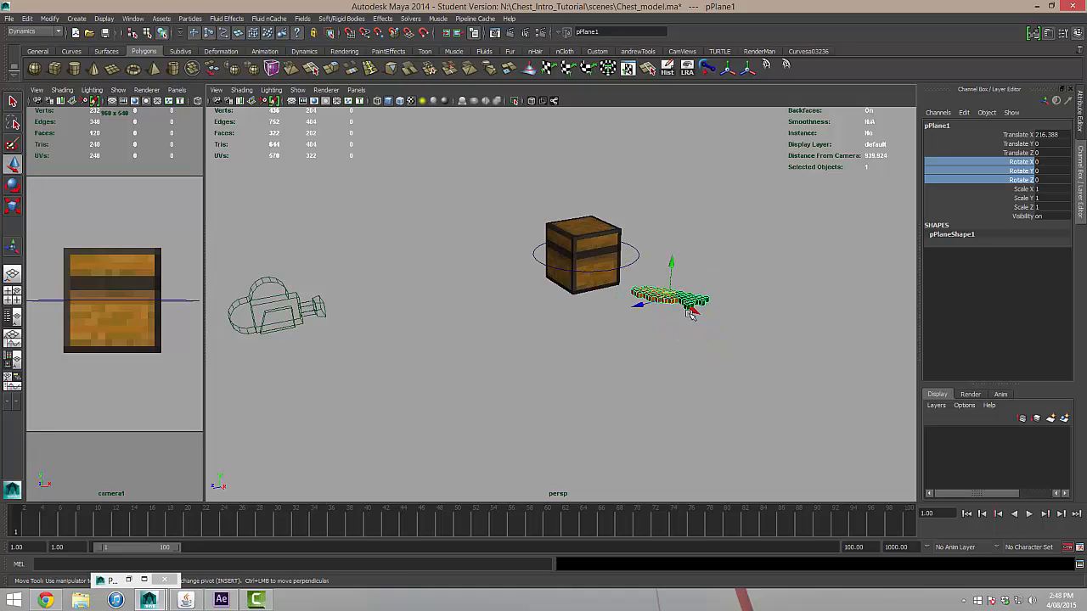
left_click(715, 284)
left_click(661, 300)
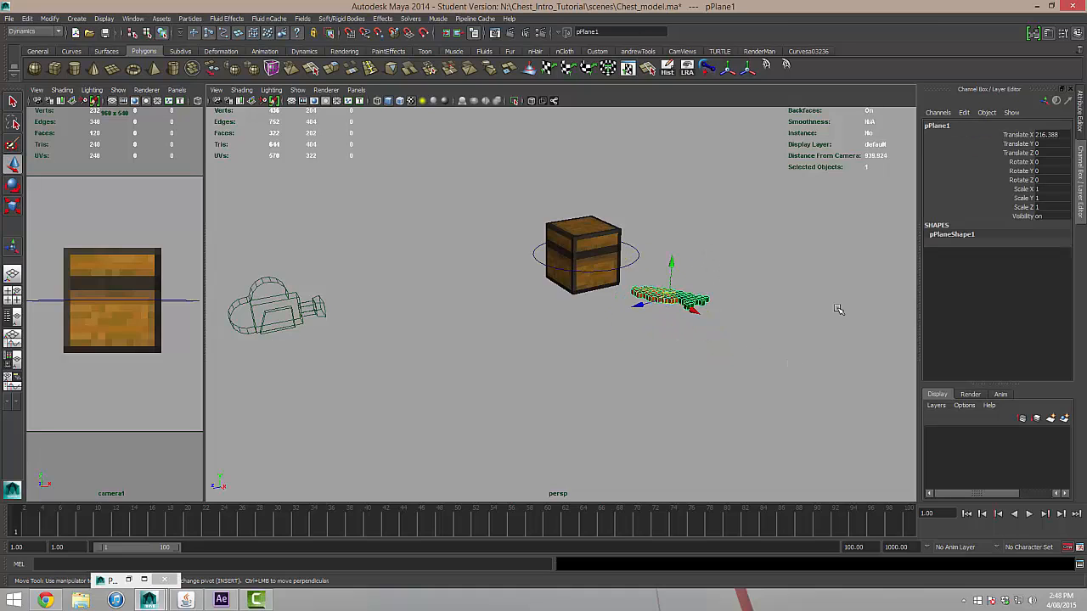
double_click(1050, 136)
type("0")
key("Return")
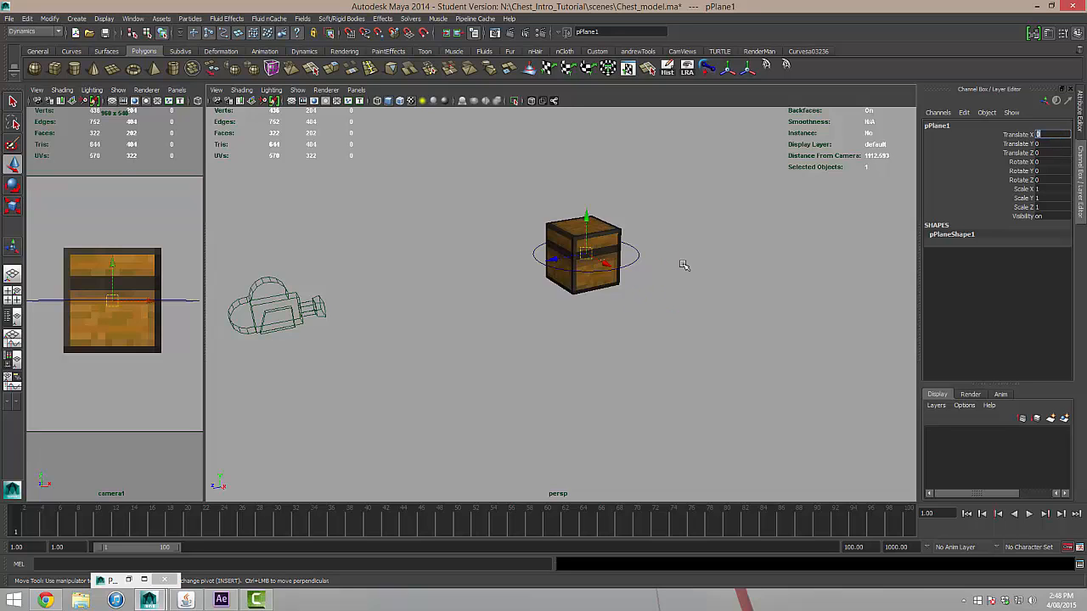
Rename the carrot object as carrot_mesh.
left_click_drag(683, 265, 759, 277, "alt")
middle_click_drag(677, 218, 675, 281, "alt")
scroll(674, 281, "up", 5)
left_click_drag(712, 295, 683, 287, "alt")
double_click(969, 128)
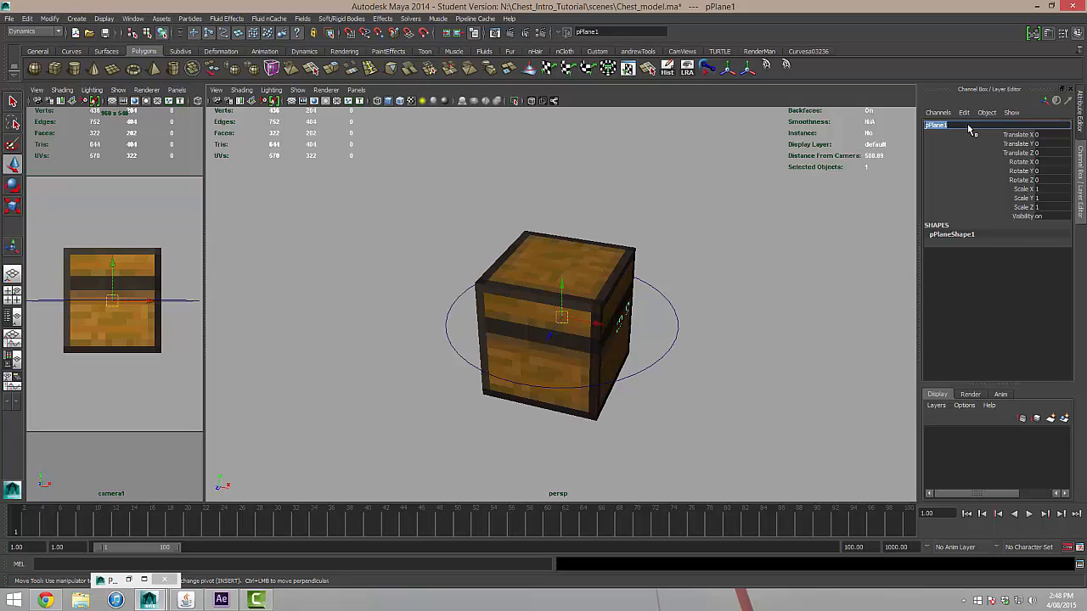
type("carrot_mesh")
key("Return")
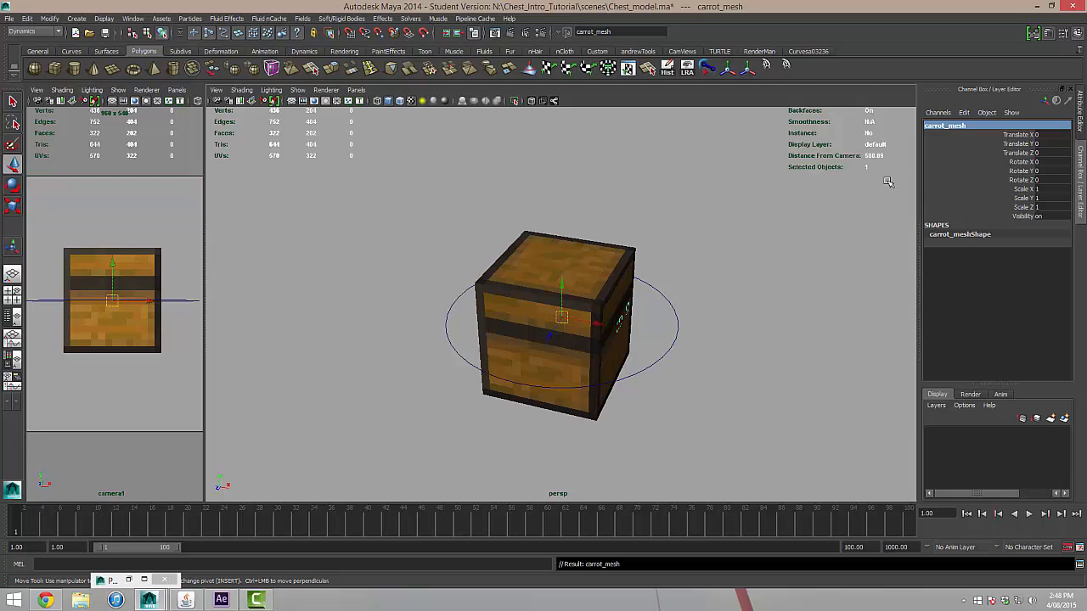
At frame 43, rotate carrot_mesh about 89 degrees in X and scale it uniformly to about 0.68.
left_click_drag(209, 525, 407, 528)
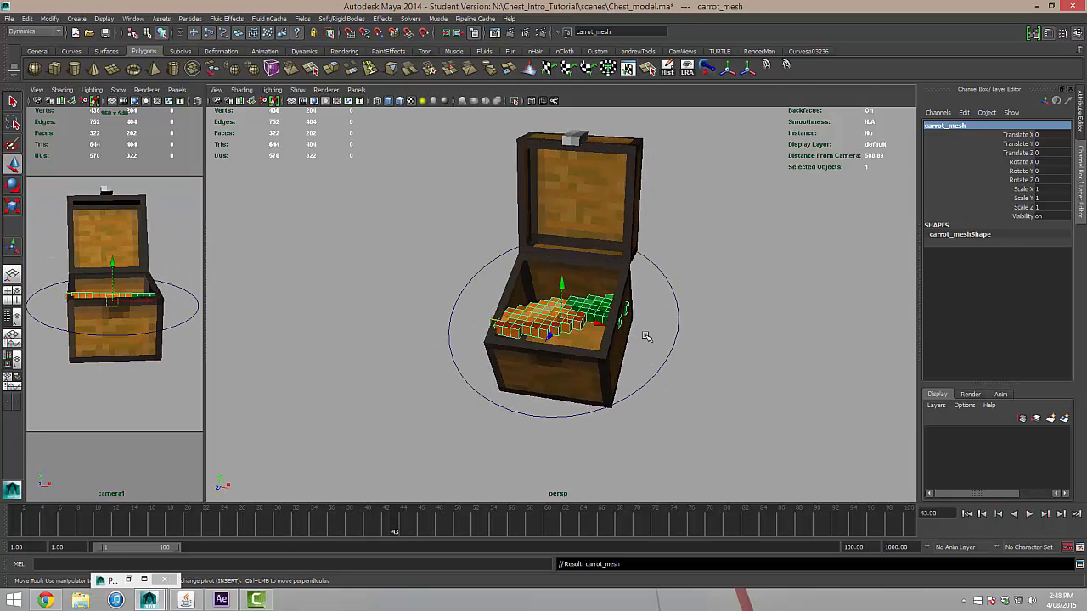
key("e")
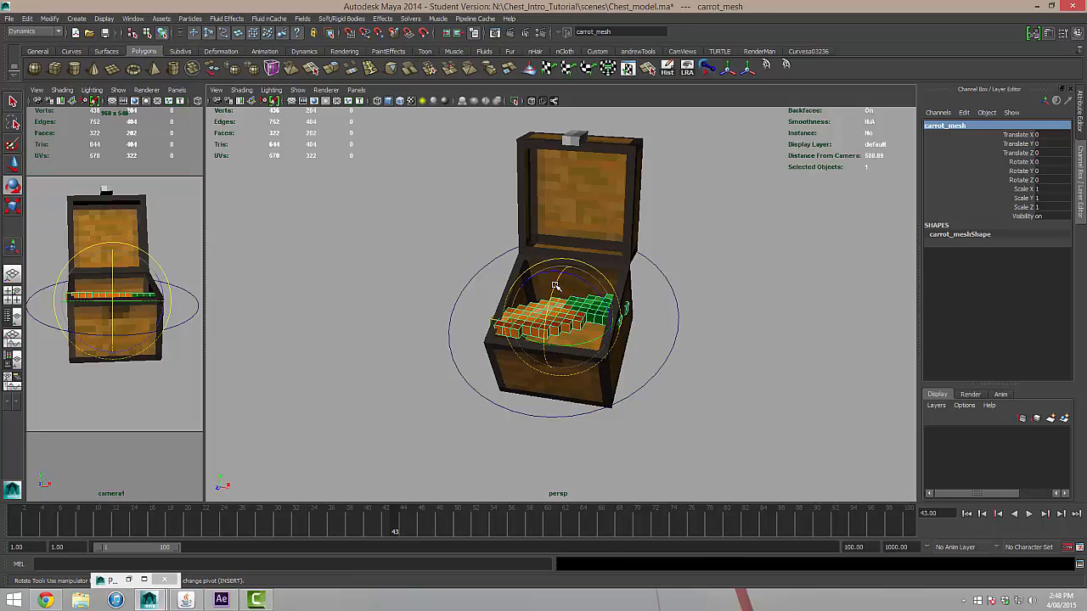
left_click_drag(554, 344, 531, 353)
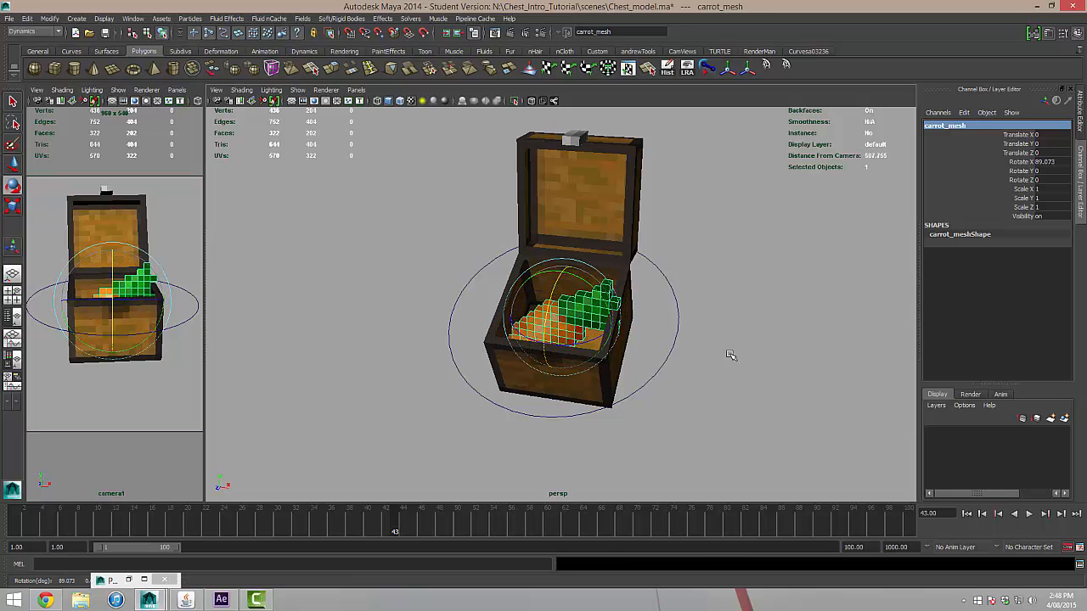
left_click_drag(728, 356, 764, 369, "alt")
key("r")
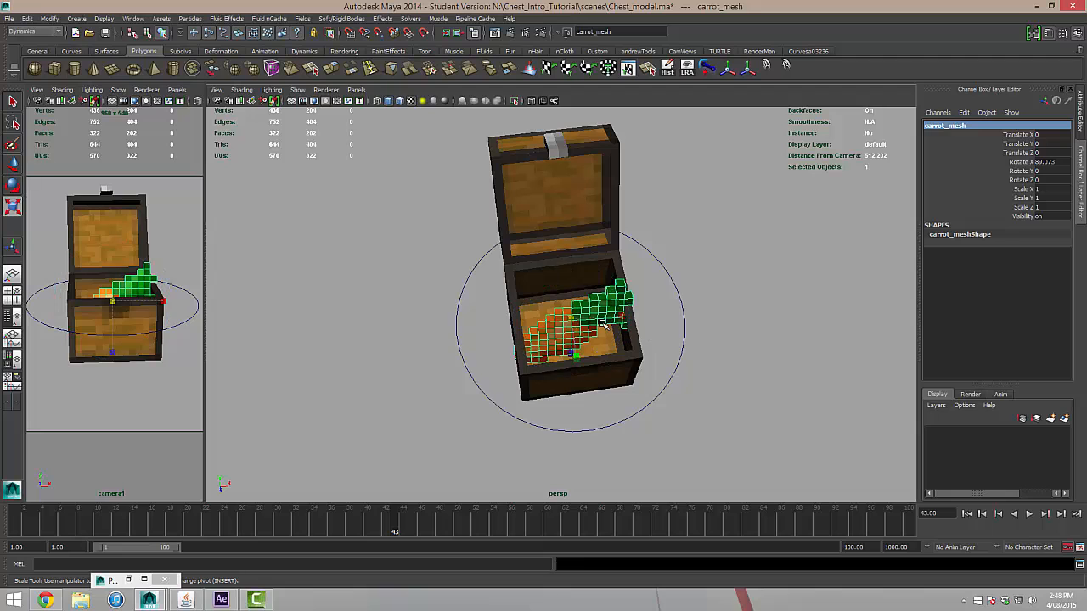
left_click_drag(571, 323, 526, 332)
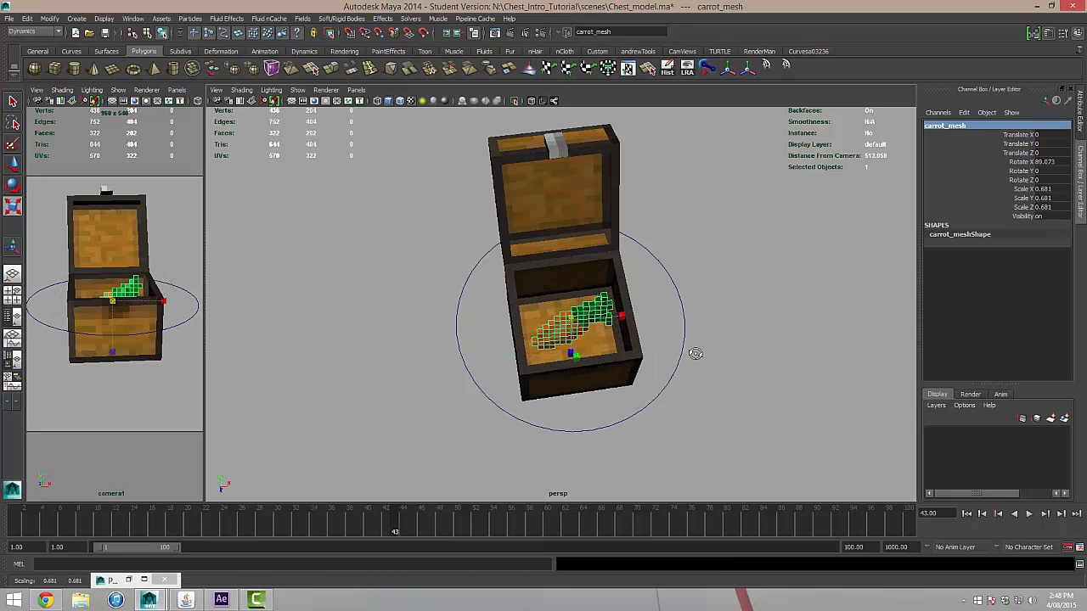
Lower carrot_mesh into the open chest to a Translate Y of about -20.
mouse_move(691, 354)
left_mouse_down("alt")
mouse_move(664, 327)
mouse_move(689, 339)
left_mouse_up("alt")
key("w")
left_click_drag(552, 284, 547, 318)
left_click_drag(721, 340, 629, 297, "alt")
left_click_drag(539, 303, 541, 296)
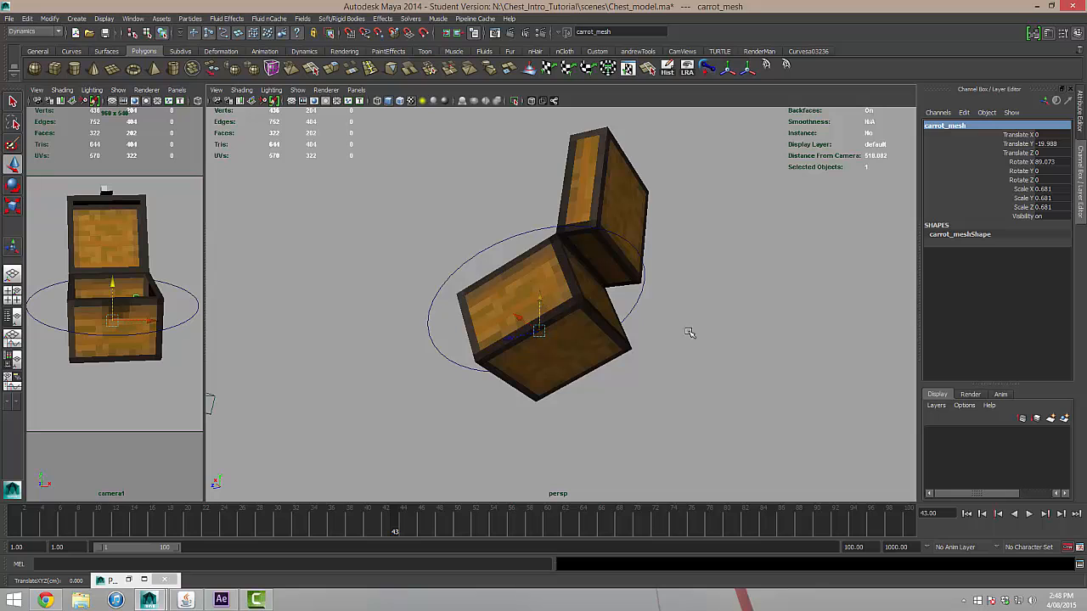
left_click_drag(690, 333, 803, 399, "alt")
Key carrot_mesh's Visibility as on at frame 25.
left_click_drag(404, 536, 237, 519)
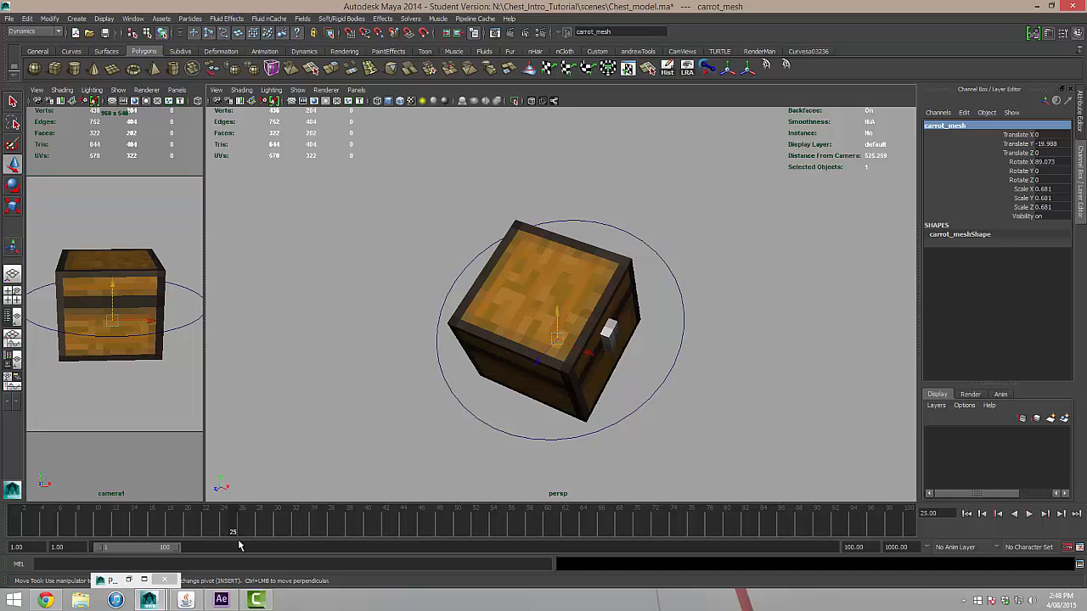
left_click(1022, 216)
right_click(1021, 216)
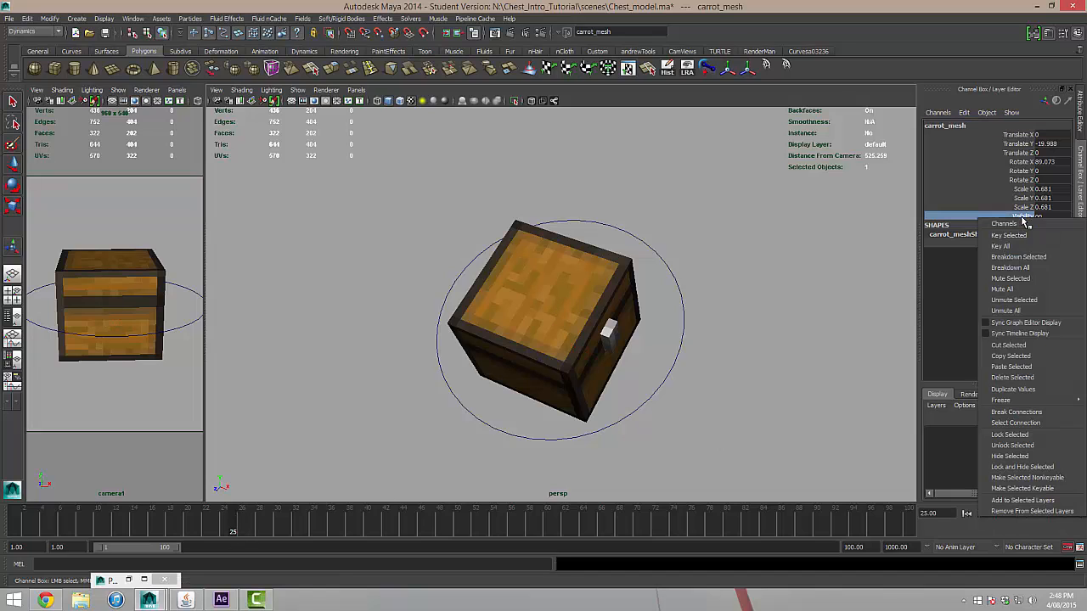
left_click(1019, 234)
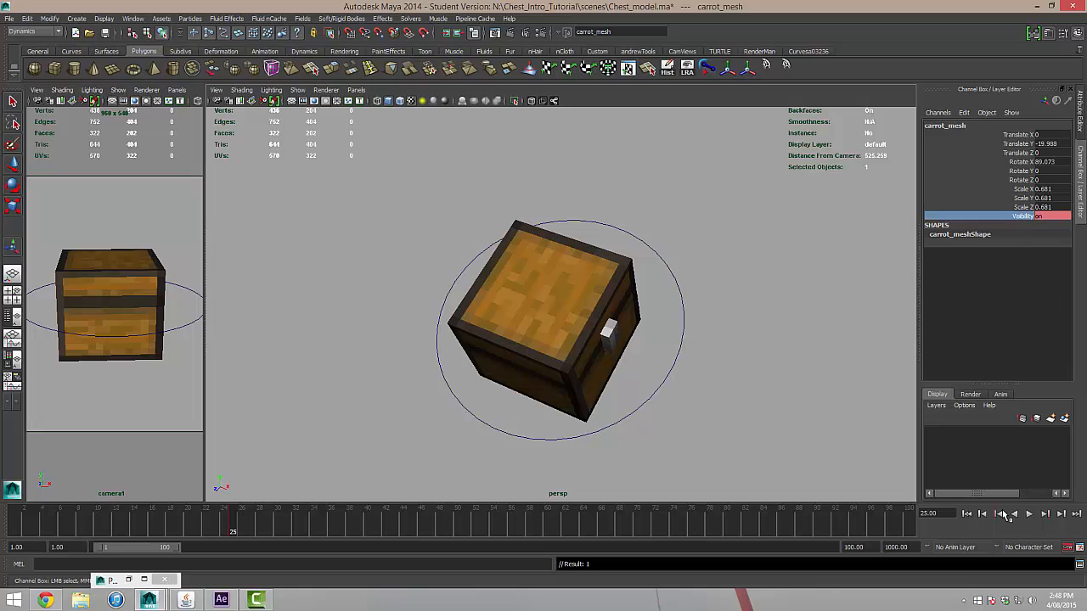
Set carrot_mesh's Visibility to off at frame 24 and scrub through the frames around the switch.
left_click(983, 514)
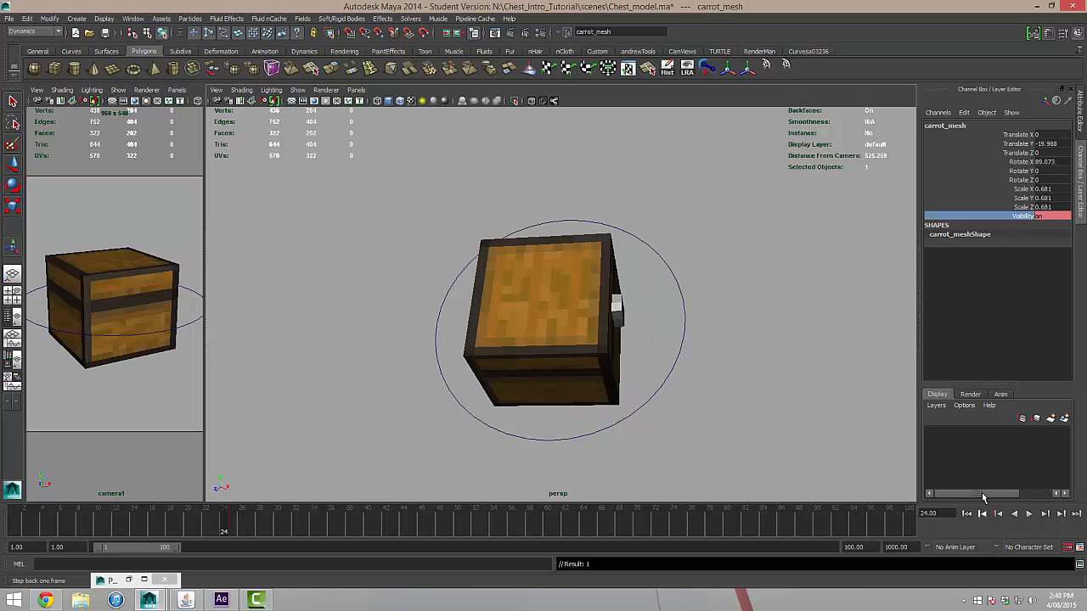
left_click(1051, 216)
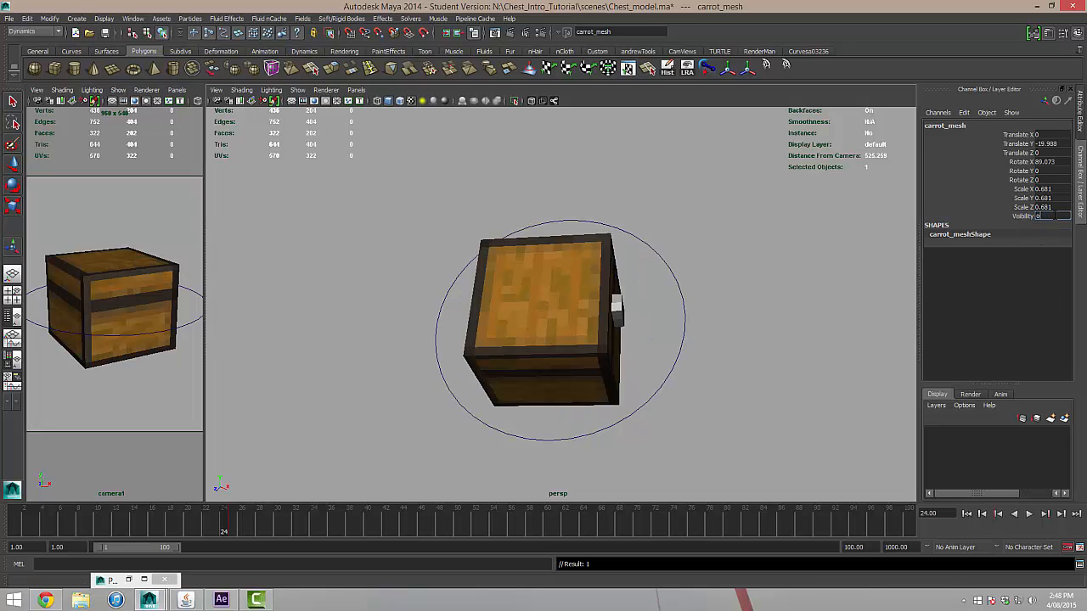
type("off")
key("Return")
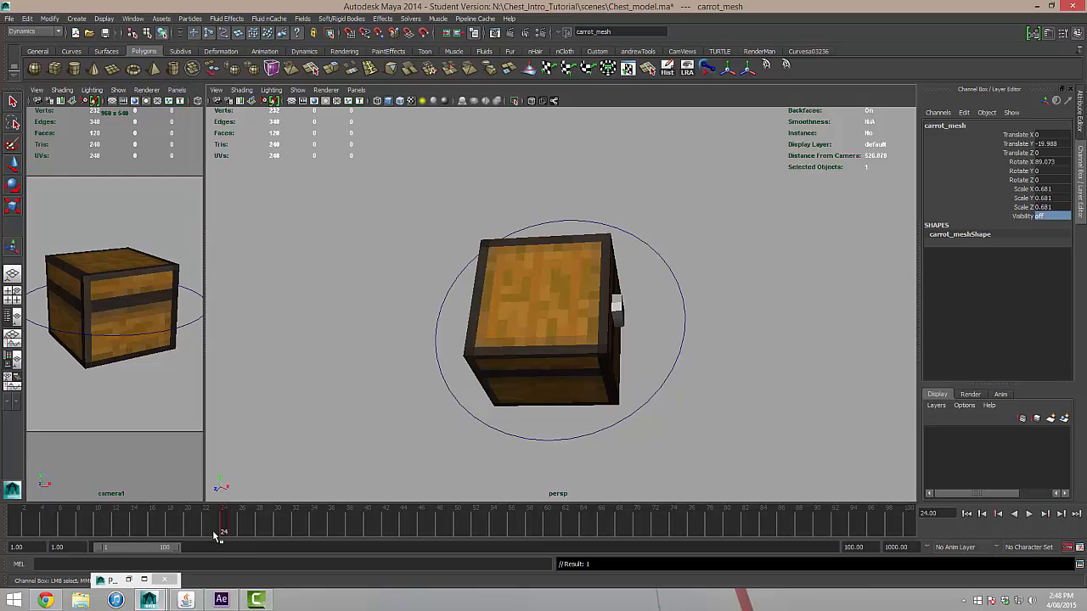
mouse_move(220, 522)
left_mouse_down()
mouse_move(54, 532)
mouse_move(234, 533)
left_mouse_up()
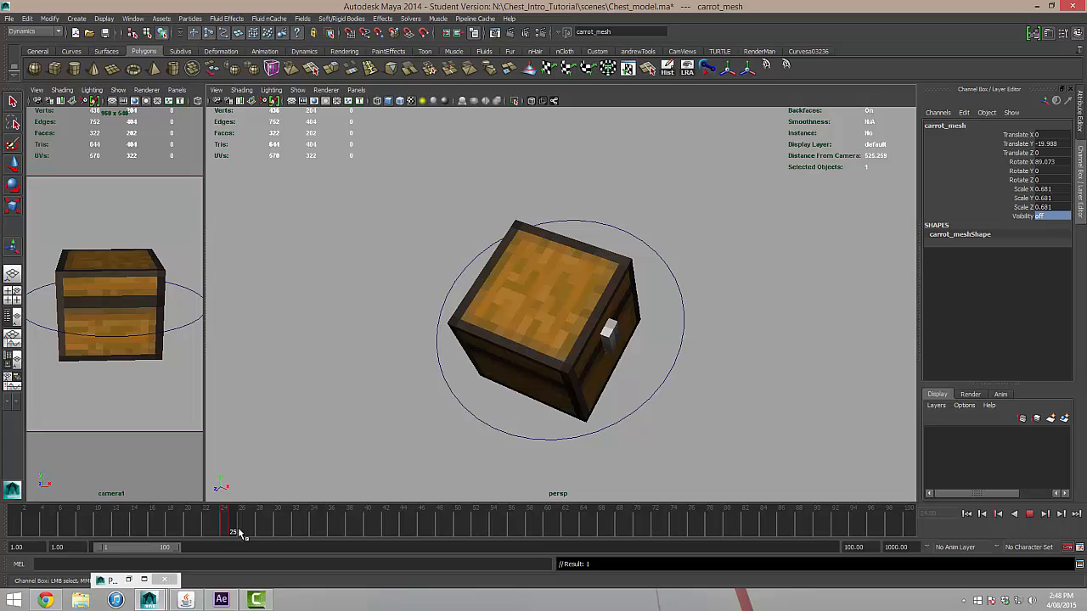
left_click_drag(239, 533, 322, 533)
Key carrot_mesh's Translate X, Y and Z at frame 25.
key("w")
left_click_drag(572, 404, 529, 407, "alt")
left_click_drag(259, 532, 232, 533)
left_click(1028, 135)
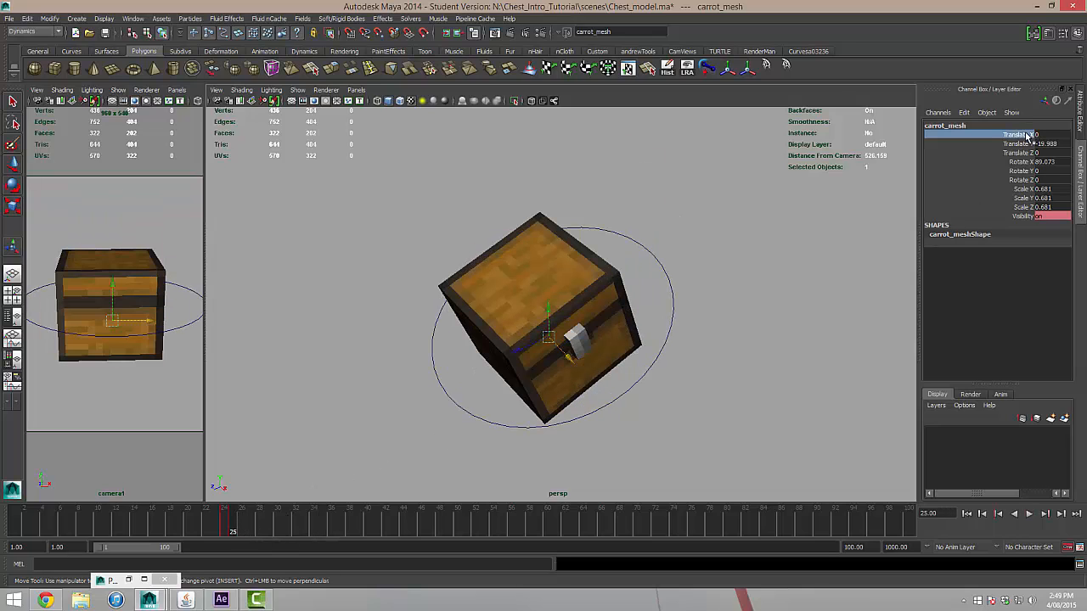
left_click(1023, 154, "shift")
right_click(1023, 157)
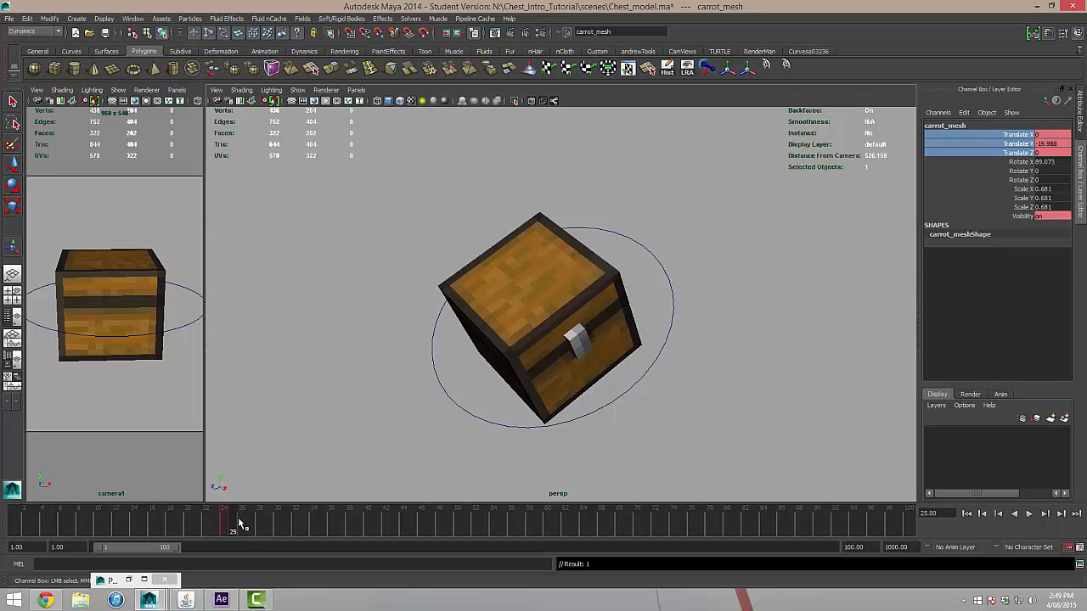
At frame 38, move carrot_mesh up and forward out of the open chest.
left_click_drag(241, 523, 350, 524)
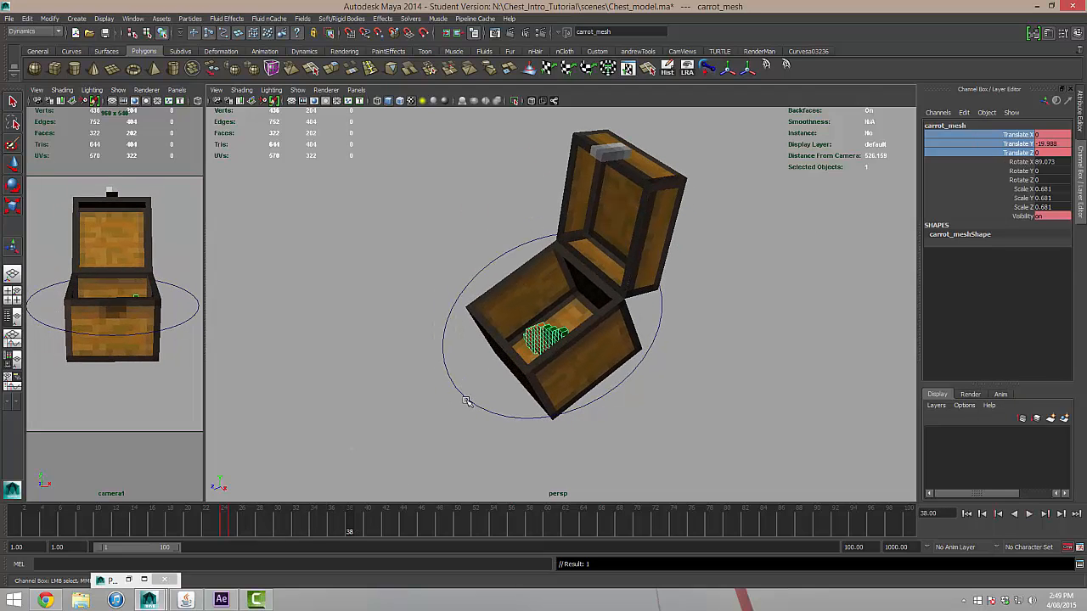
key("w")
left_click_drag(562, 387, 435, 253, "alt")
At frame 50, move carrot_mesh below the chest to about -132 in Translate Y and 128 in Translate Z.
left_click_drag(348, 535, 458, 530)
left_click_drag(399, 235, 335, 474)
scroll(371, 435, "down", 2)
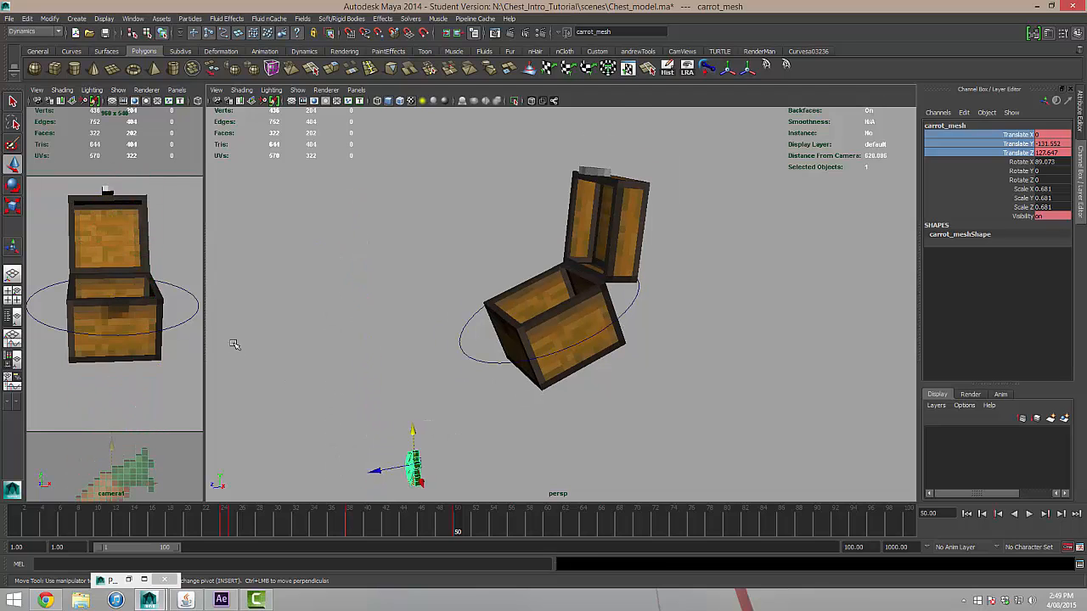
Enlarge the camera1 view, play the carrot's jump from the first frame and scrub through its fall.
left_click_drag(208, 321, 393, 323)
left_click(966, 514)
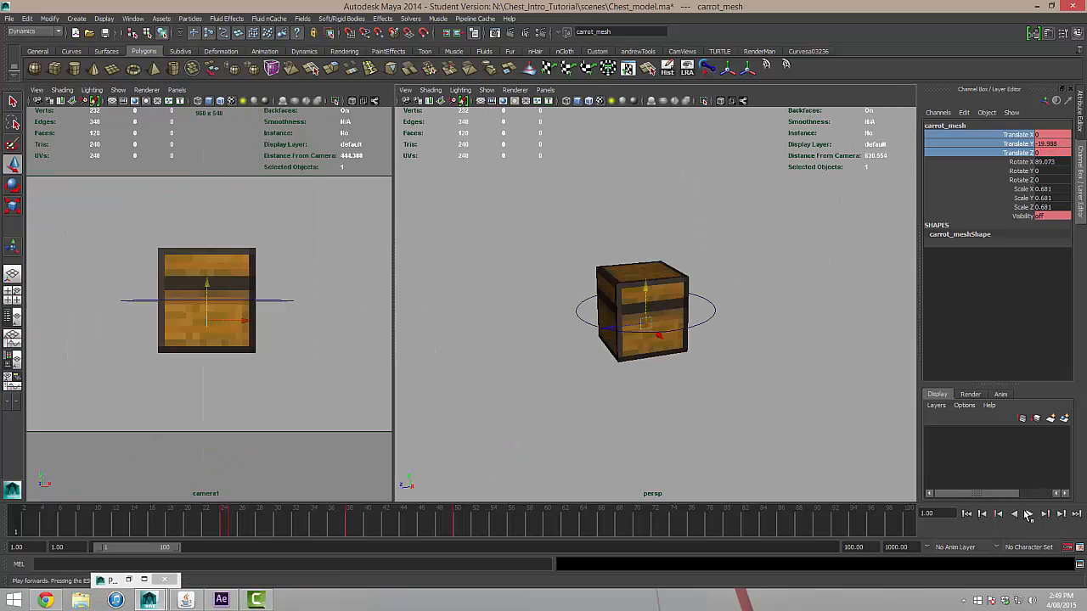
left_click(1029, 513)
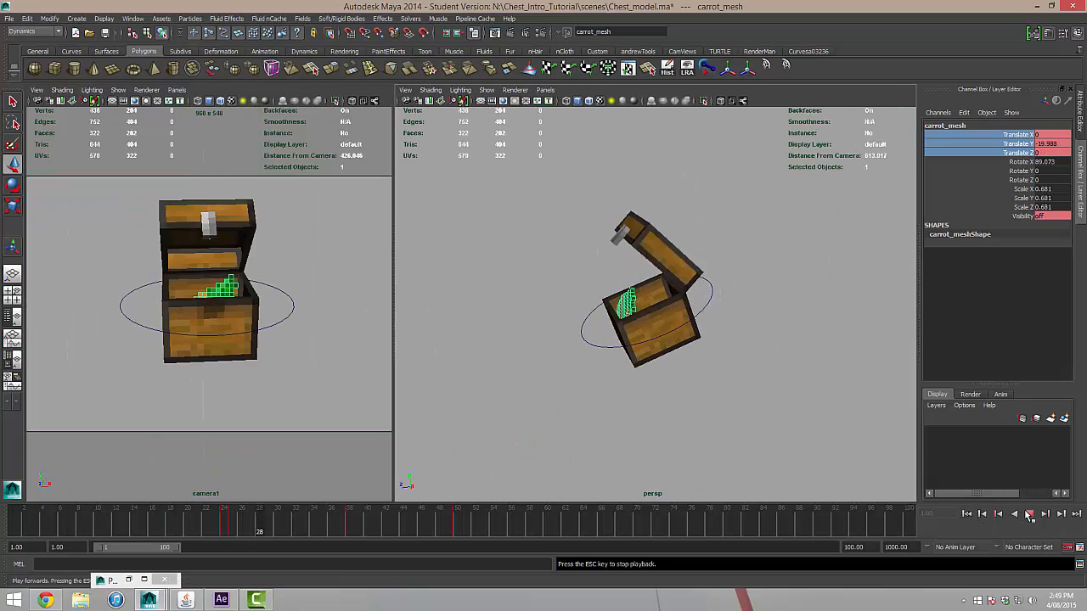
left_click_drag(284, 514, 436, 530)
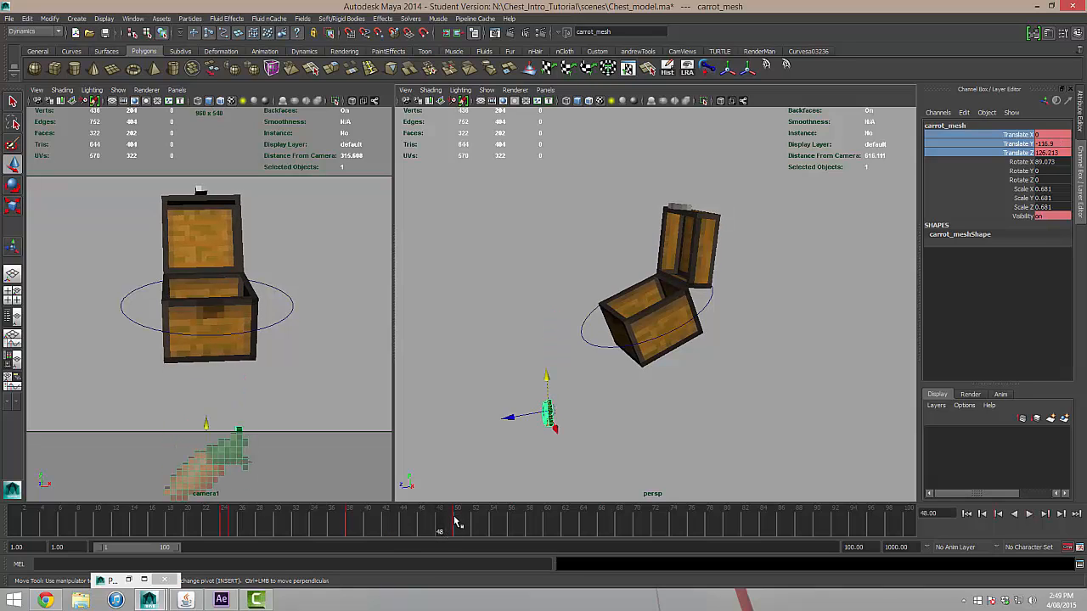
Move carrot_mesh's translation key from frame 50 to frame 65 and scrub back through the motion.
left_click_drag(424, 523, 506, 523, "shift")
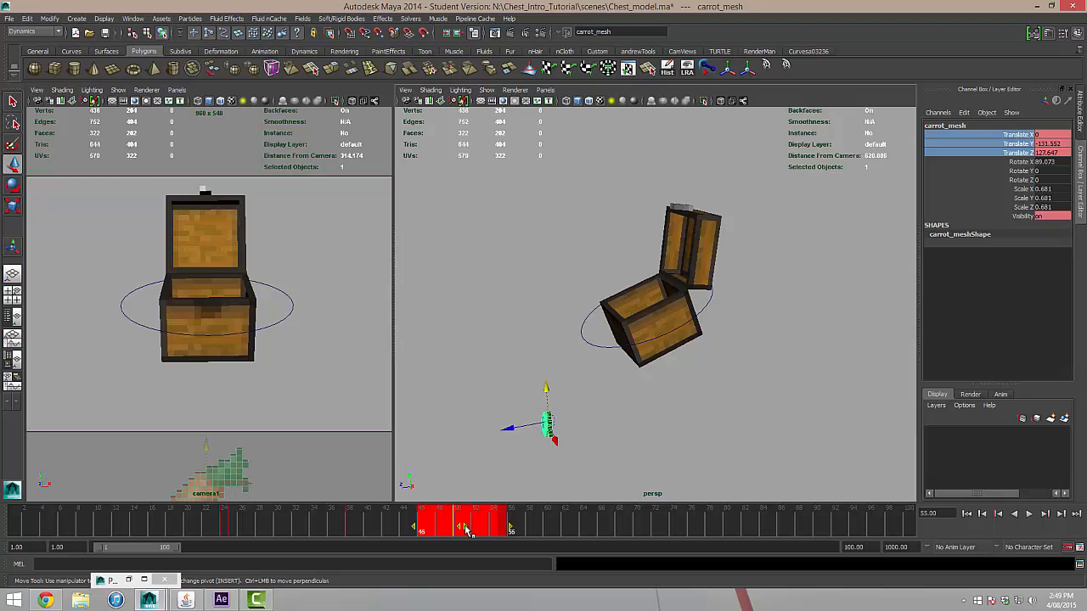
left_click_drag(473, 530, 600, 531)
left_click_drag(433, 531, 251, 528)
Play the retimed carrot motion from the first frame and scrub around the end of its fall.
left_click(966, 513)
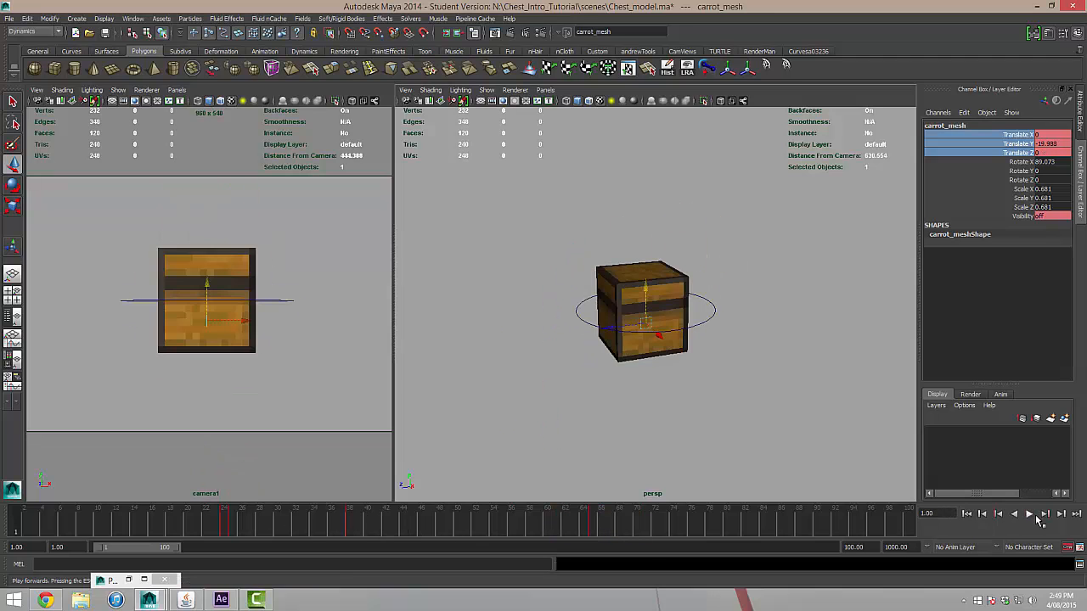
left_click(1029, 513)
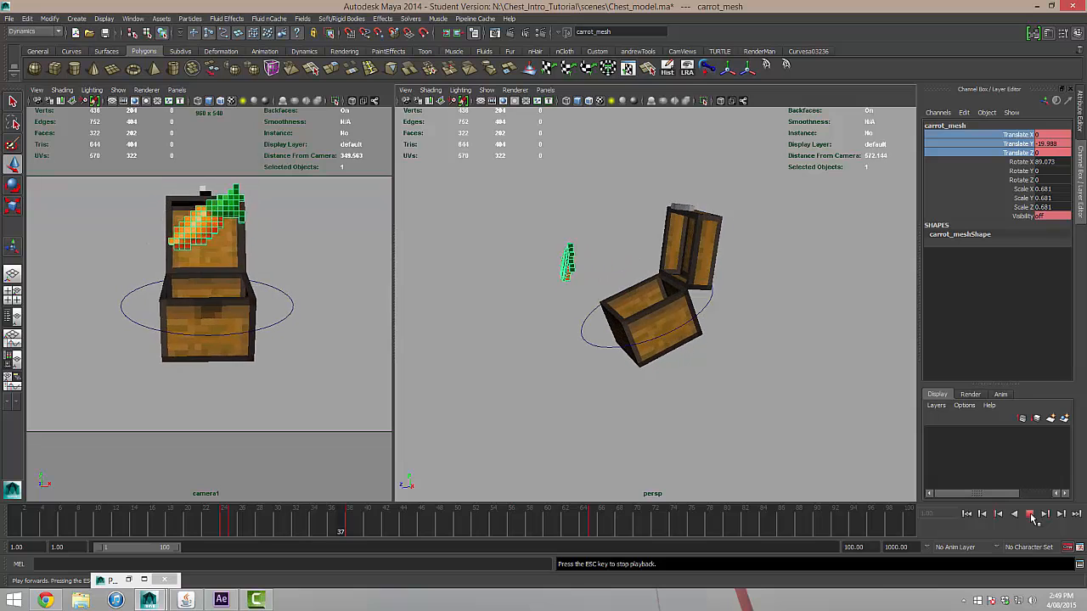
left_click(1031, 517)
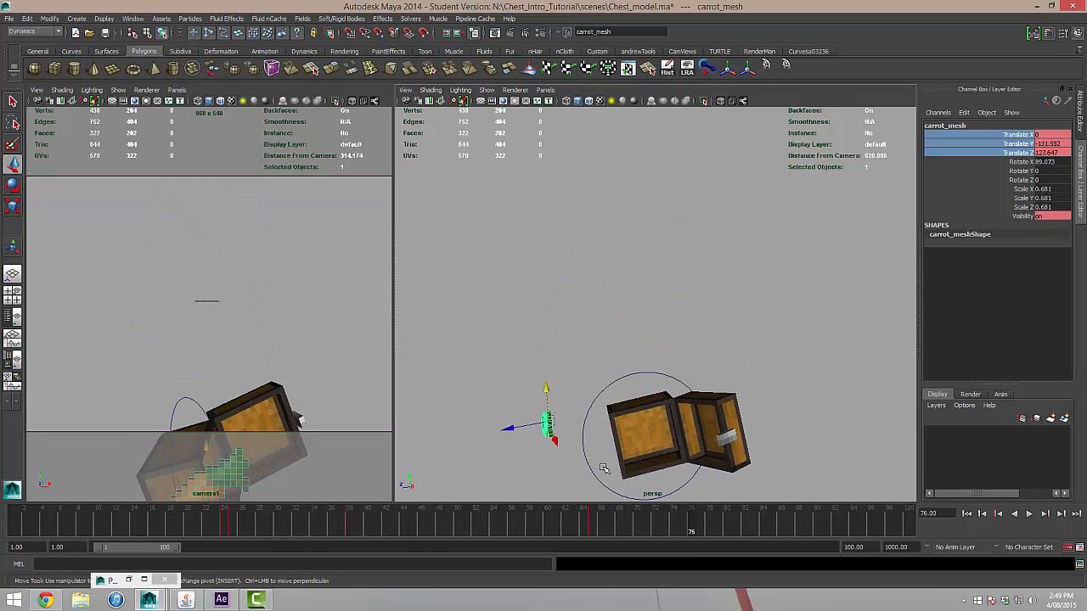
left_click_drag(544, 523, 610, 532)
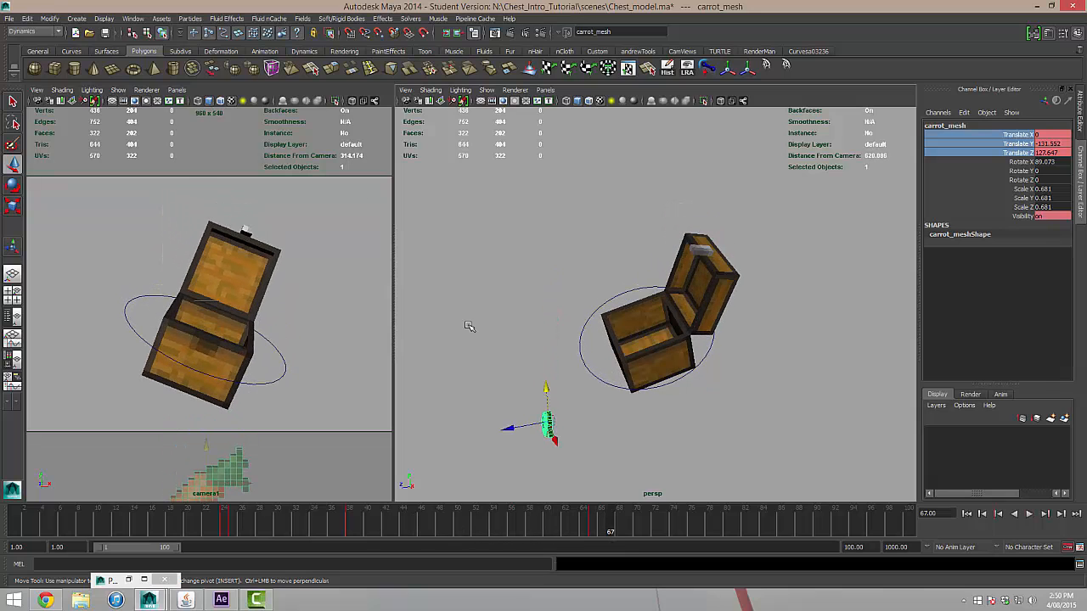
In the Graph Editor, steepen the tangent of carrot_mesh's last Translate Y key so the carrot accelerates as it falls.
left_click(132, 19)
mouse_move(230, 57)
left_click(274, 63)
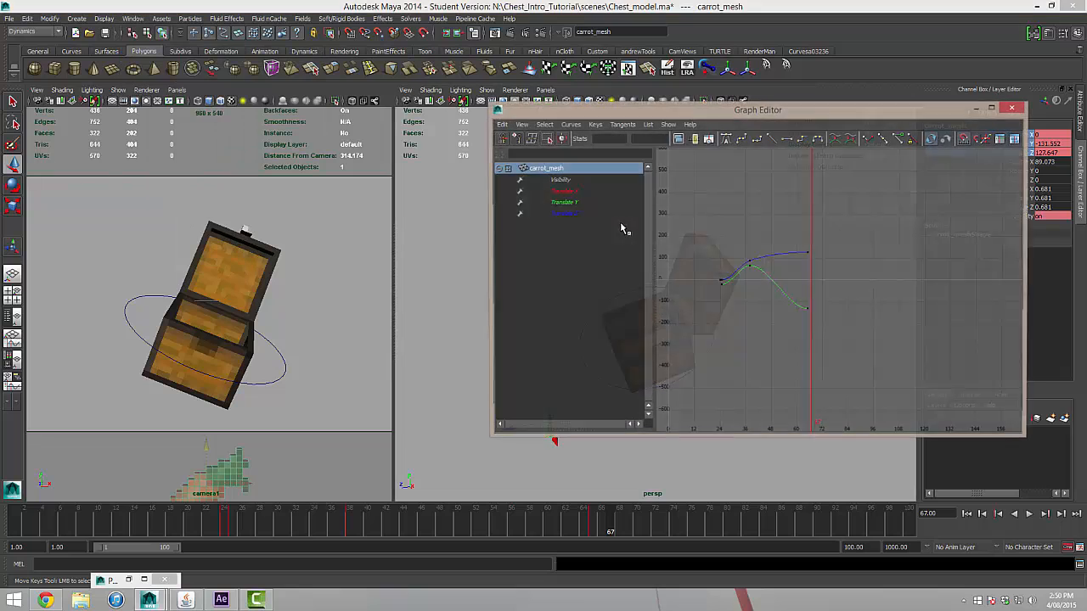
left_click_drag(822, 329, 770, 290)
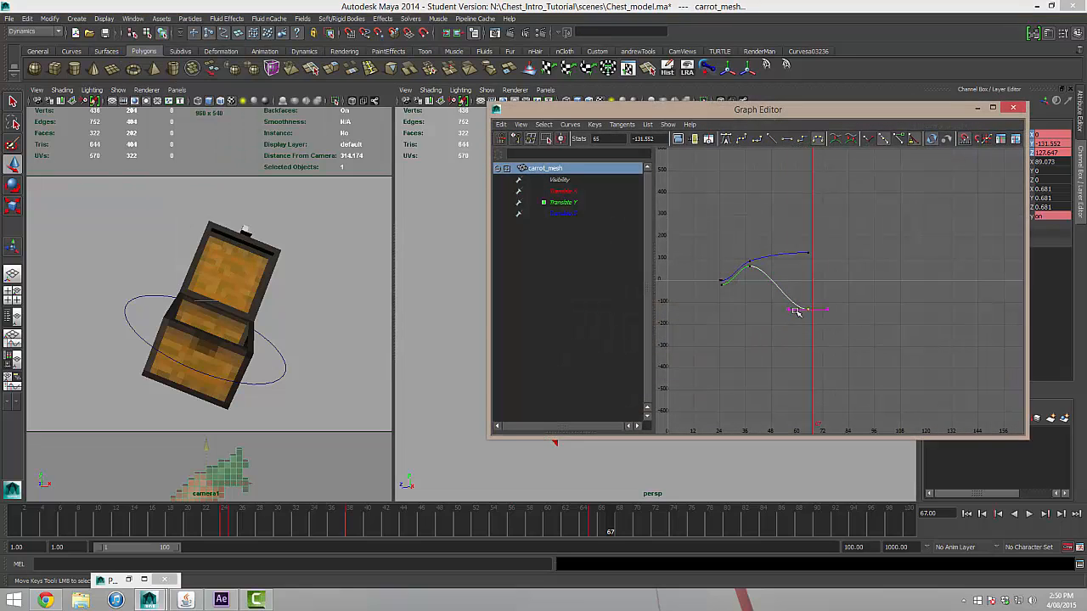
middle_click_drag(797, 306, 801, 322)
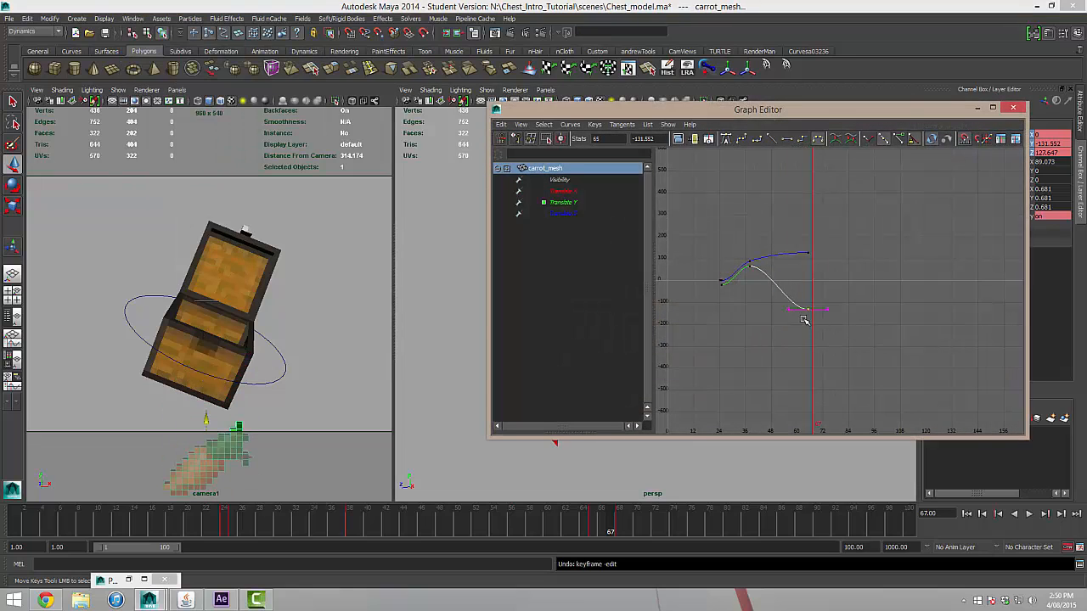
key("ctrl+z")
left_click(789, 310)
middle_click_drag(789, 309, 787, 280)
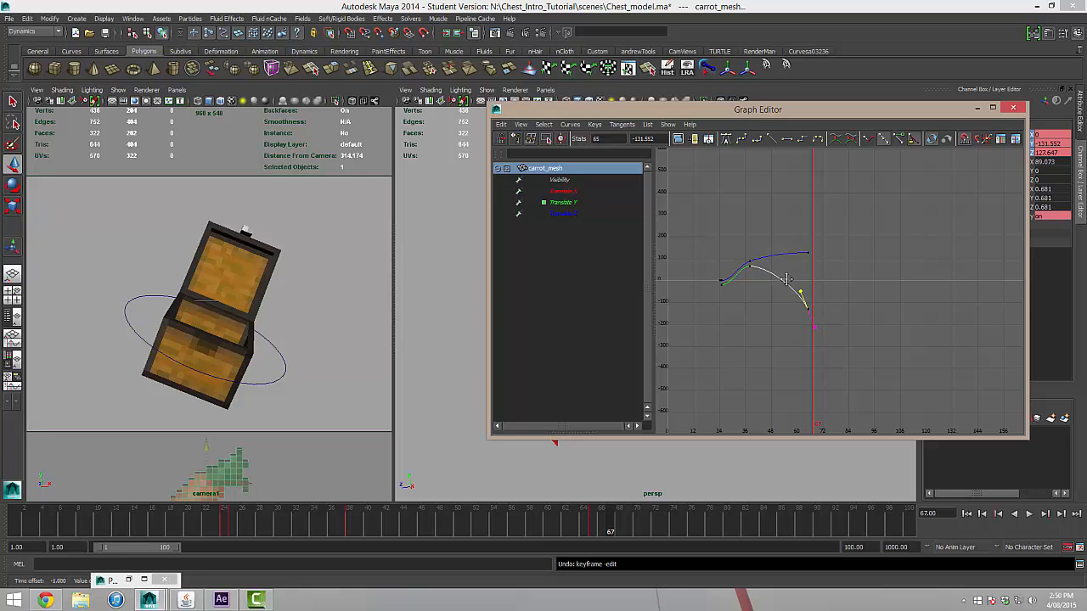
left_click(976, 107)
Play the carrot's adjusted fall and scrub through the motion around frames 31 to 41.
left_click_drag(574, 525, 287, 530)
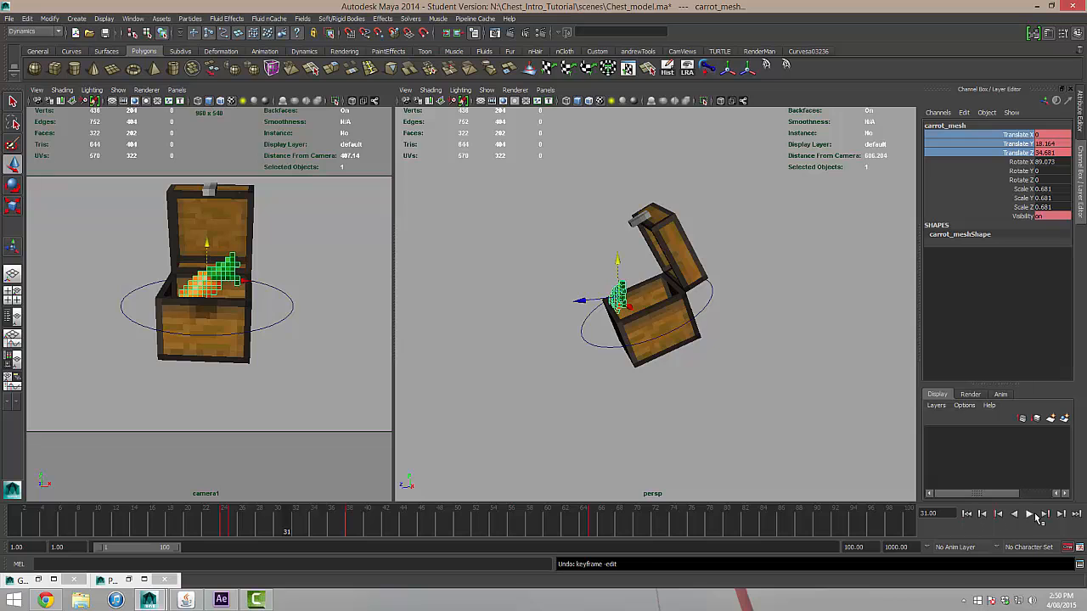
left_click(1030, 516)
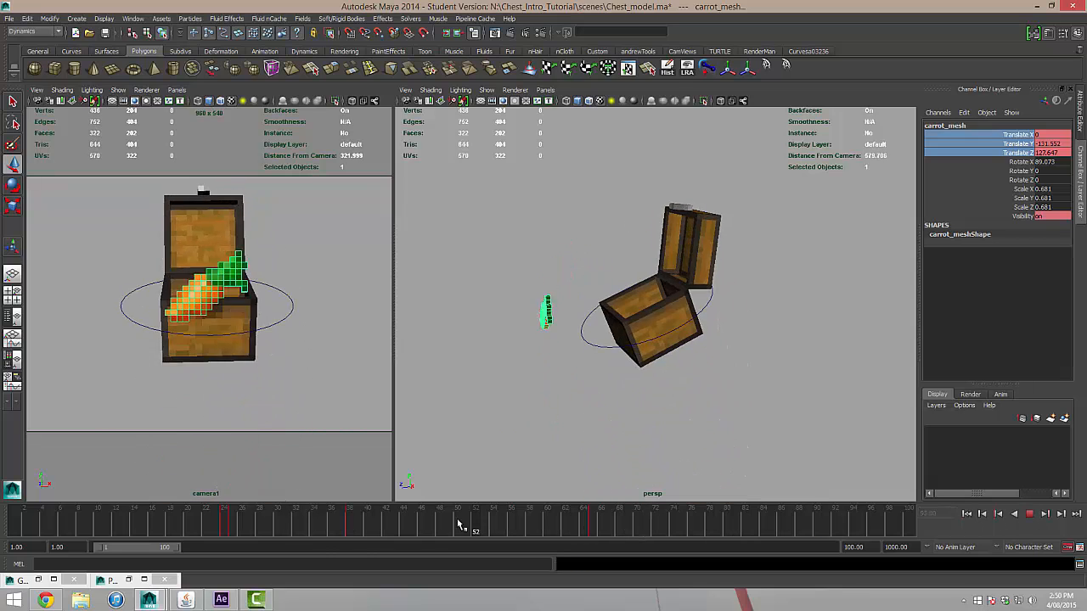
mouse_move(253, 509)
left_mouse_down()
mouse_move(602, 535)
mouse_move(733, 532)
mouse_move(377, 504)
mouse_move(213, 508)
mouse_move(345, 493)
mouse_move(602, 515)
mouse_move(164, 472)
mouse_move(301, 477)
mouse_move(375, 501)
left_mouse_up()
left_click(521, 354)
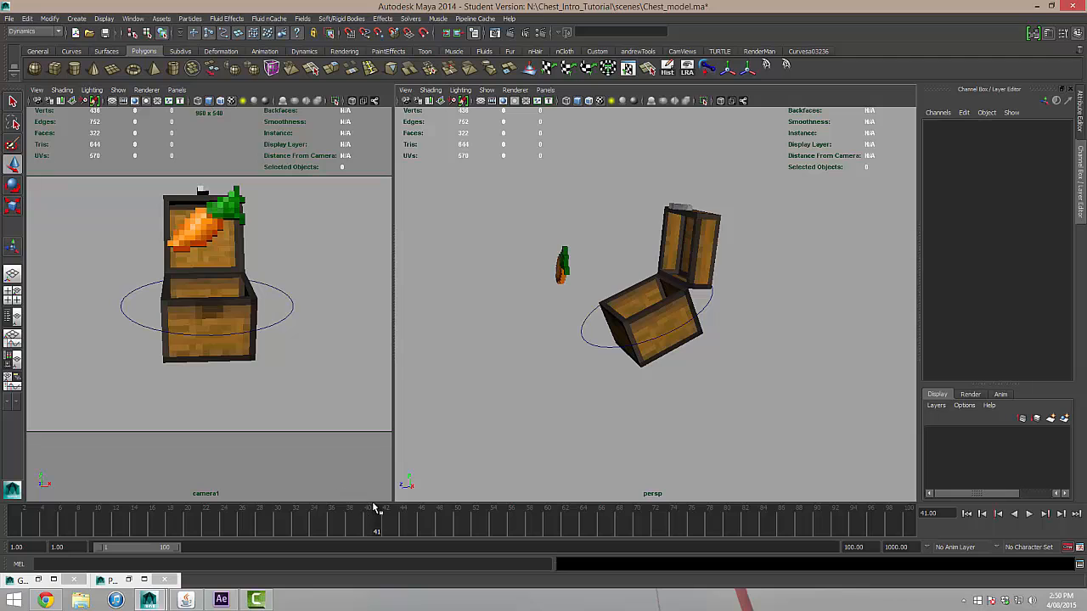
left_click_drag(378, 522, 322, 513)
Break the connections on all of carrot_mesh's channels, from Translate X through Visibility, to remove its keyed animation.
left_click(588, 265)
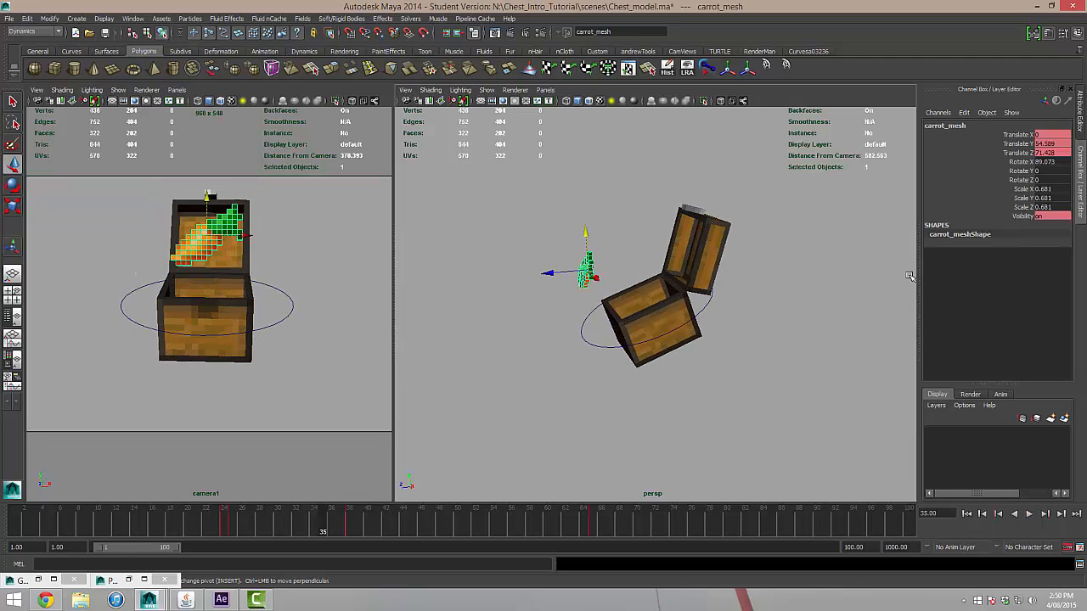
left_click(1022, 134)
left_click(1023, 216, "shift")
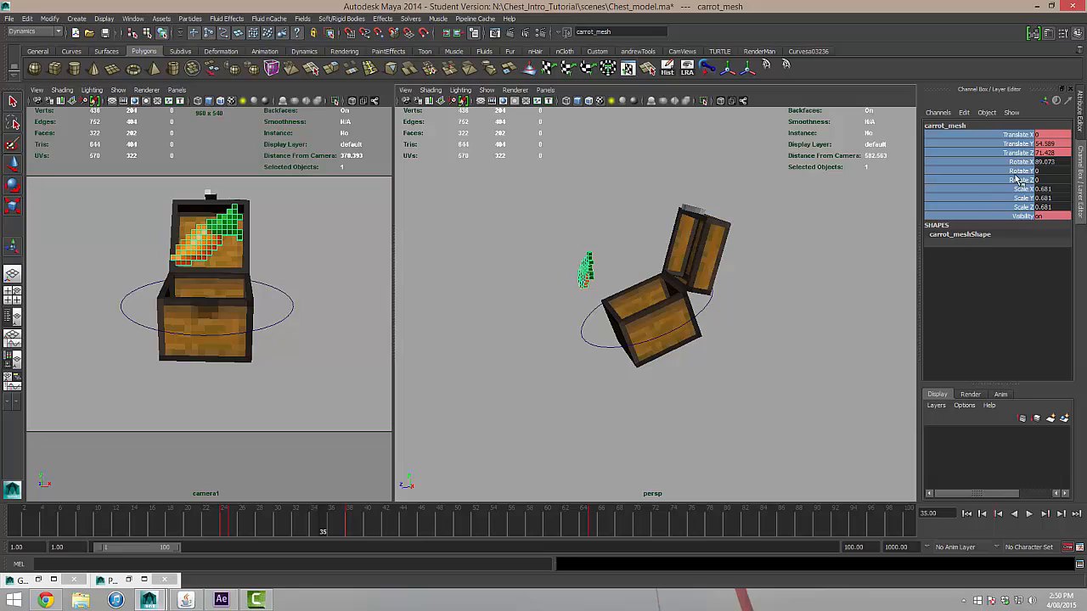
right_click(1019, 142)
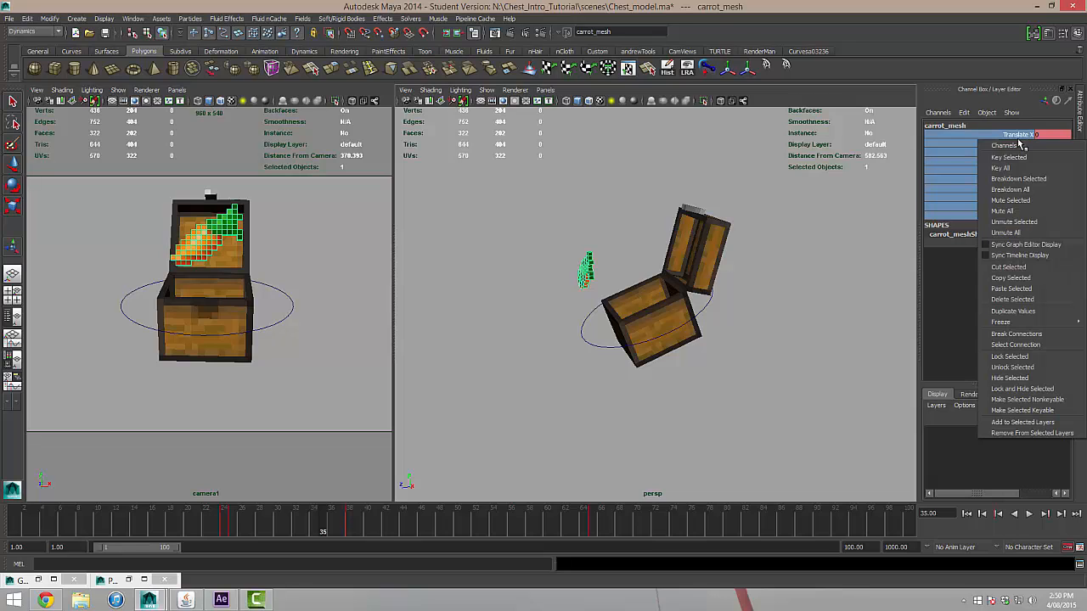
left_click(1006, 335)
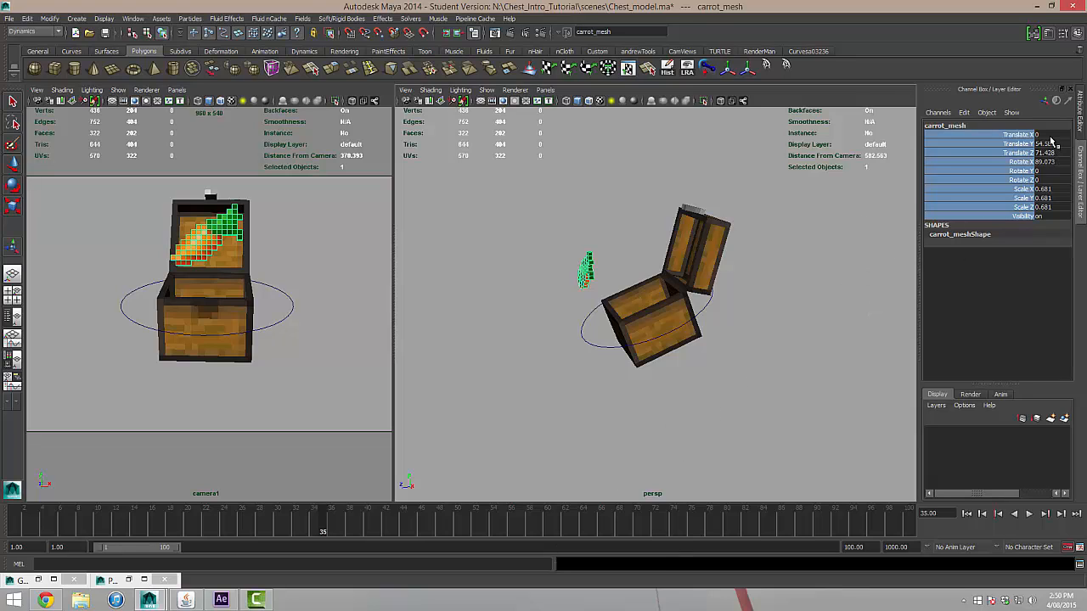
Reset carrot_mesh's translation and rotation values to 0 and its scale to 1 on all axes.
left_click_drag(1046, 135, 1049, 180)
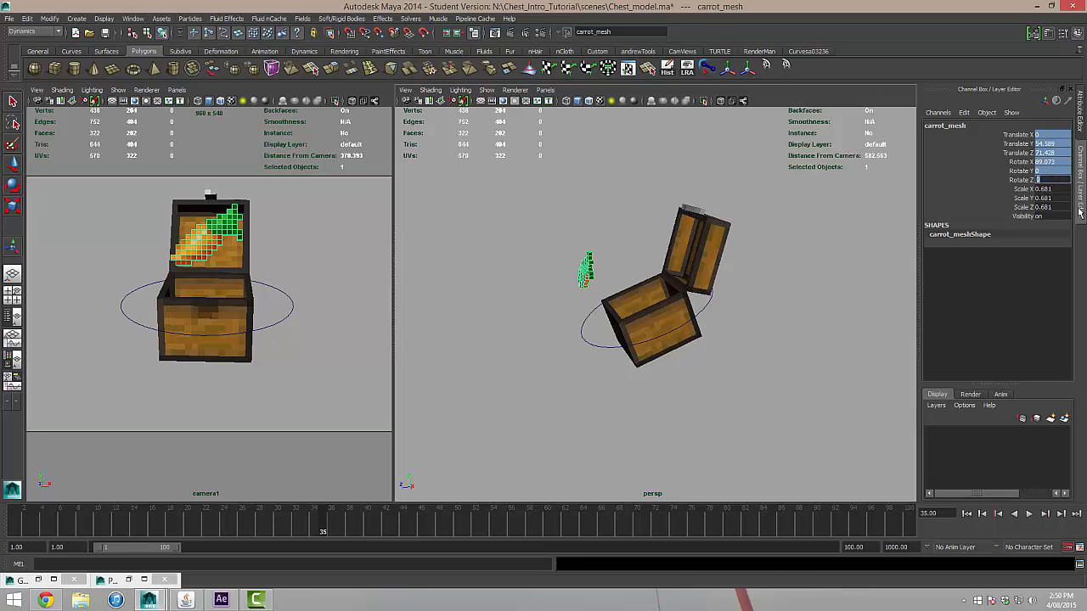
key("Return")
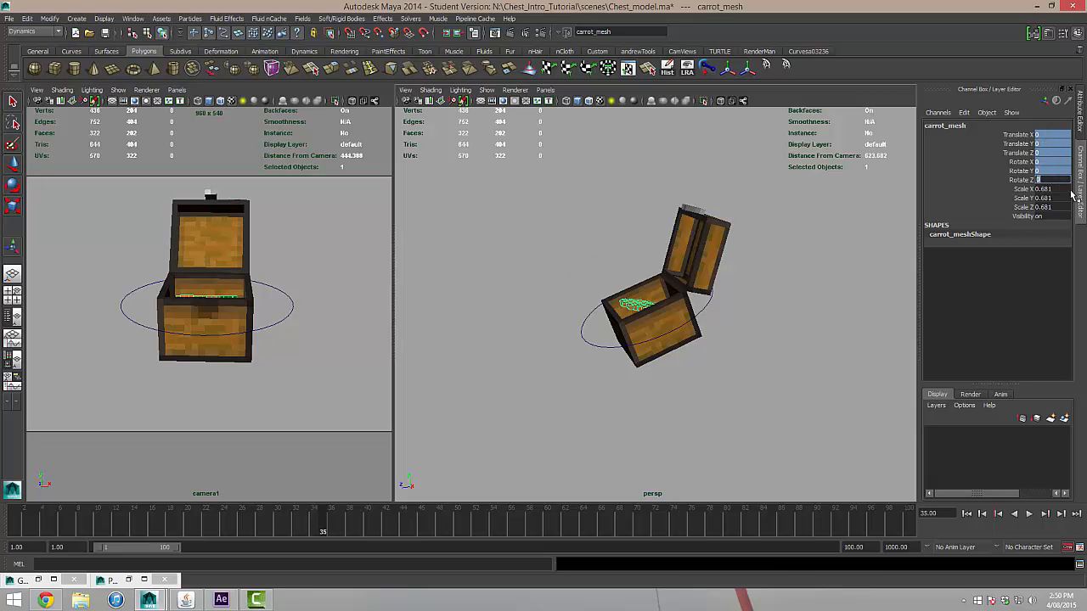
left_click_drag(1057, 189, 1057, 218)
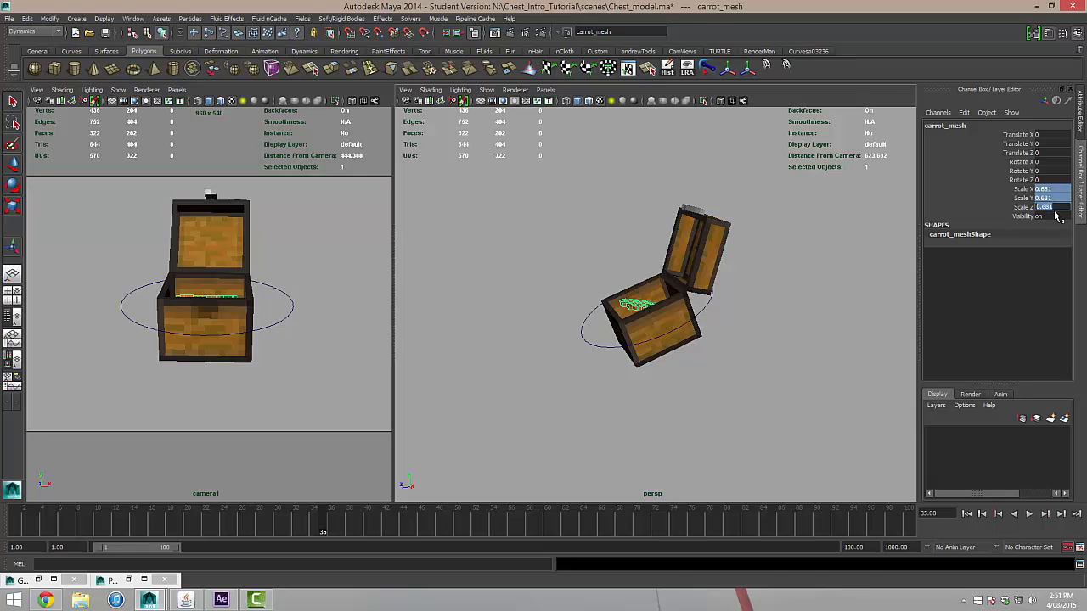
type("1")
key("Return")
left_click(1047, 217)
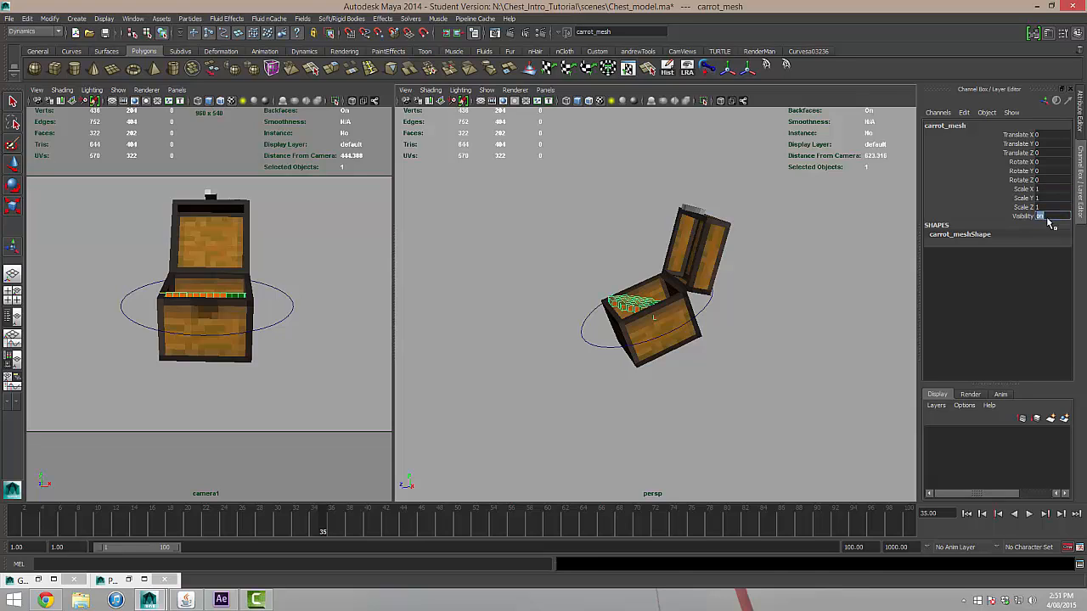
Move carrot_mesh out of the chest to its side, at about -174 in Translate X.
left_click(817, 251)
left_click_drag(721, 351, 813, 399, "alt")
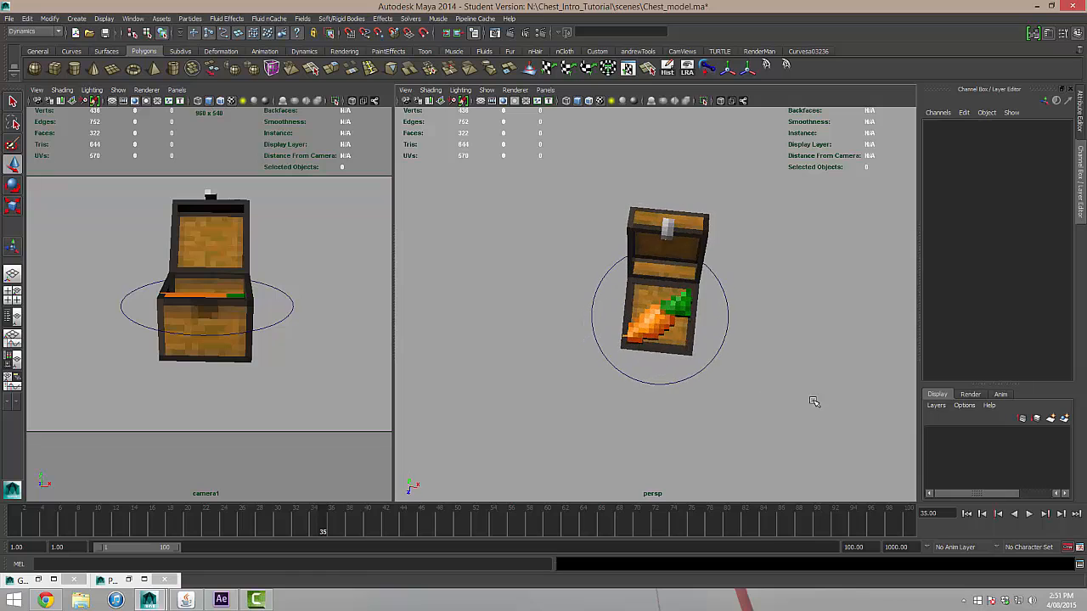
left_click(668, 328)
left_click_drag(748, 346, 721, 318, "alt")
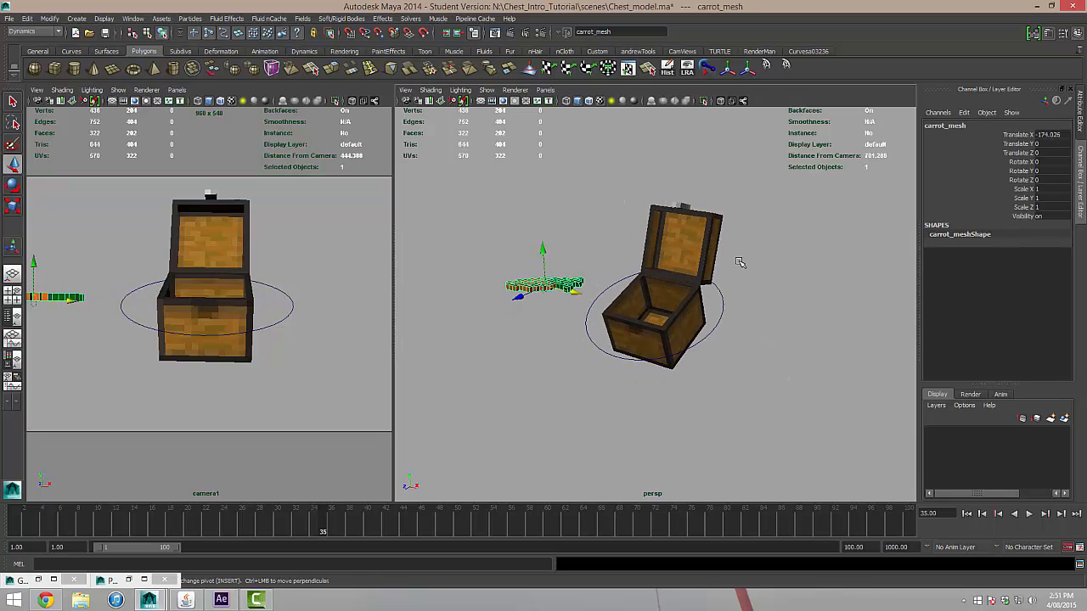
left_click_drag(740, 264, 735, 316, "alt")
scroll(746, 320, "up", 3)
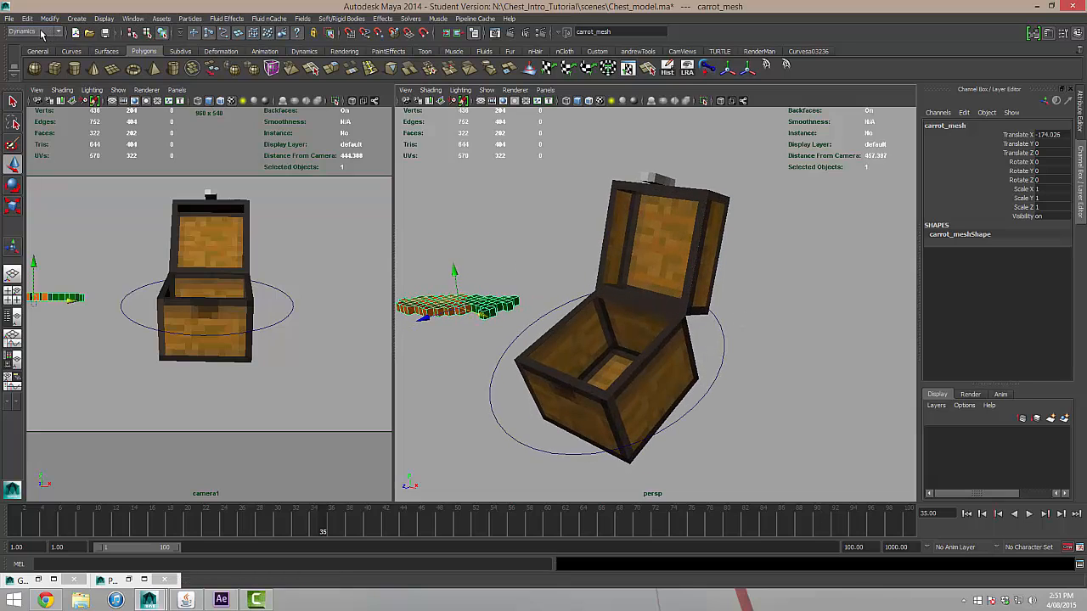
Create a particle emitter at the origin inside the chest, using the Dynamics particle commands.
left_click(40, 32)
left_click(33, 67)
left_click(186, 21)
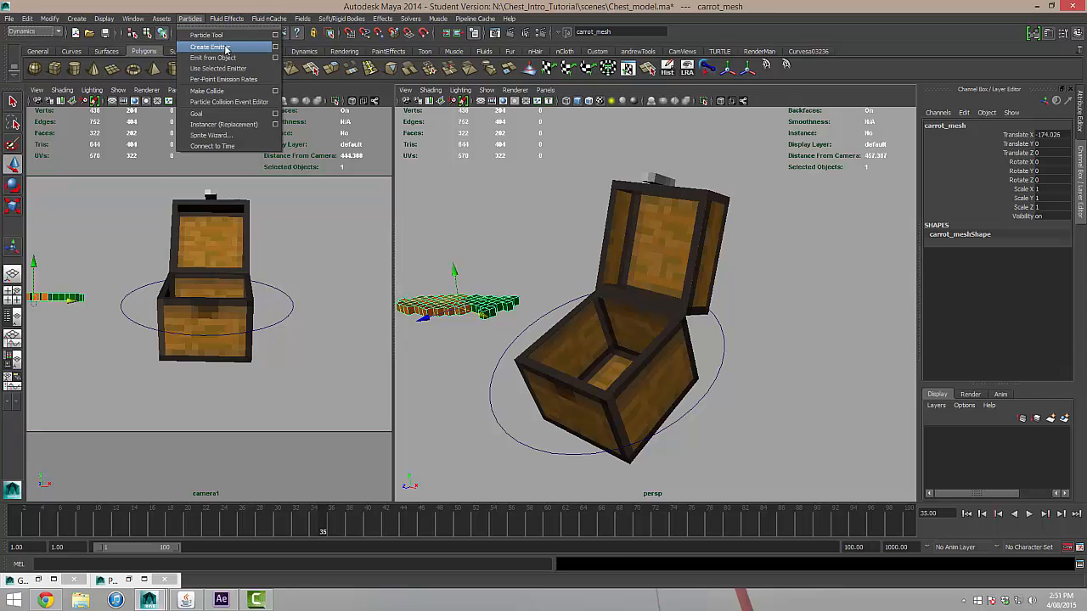
left_click(225, 44)
left_click_drag(717, 288, 605, 320, "alt")
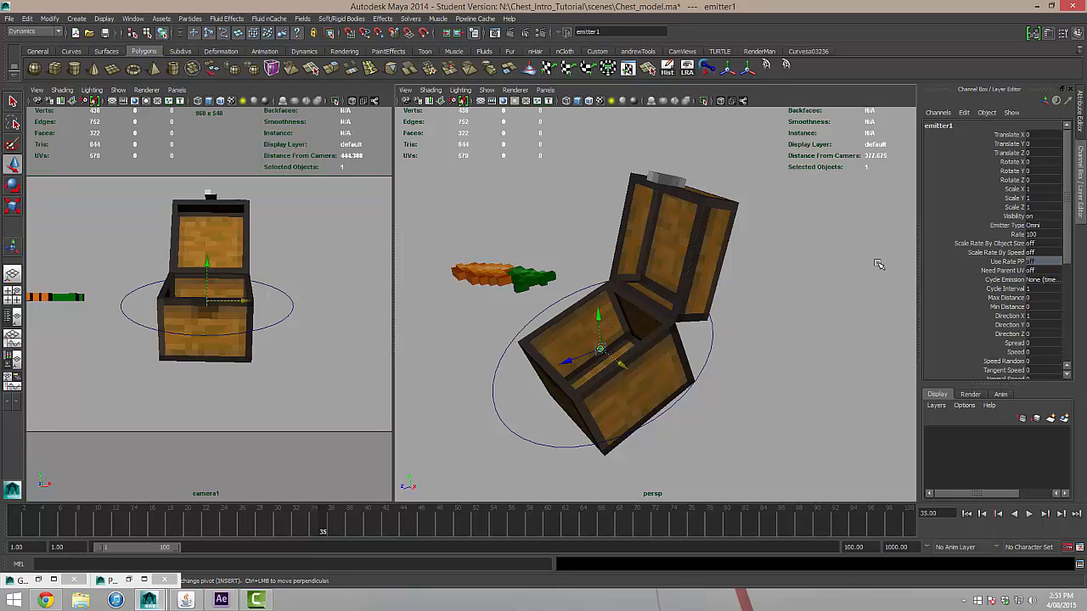
Set emitter1's Emitter Type to Directional and its Rate to 50 particles per second.
left_click(1078, 115)
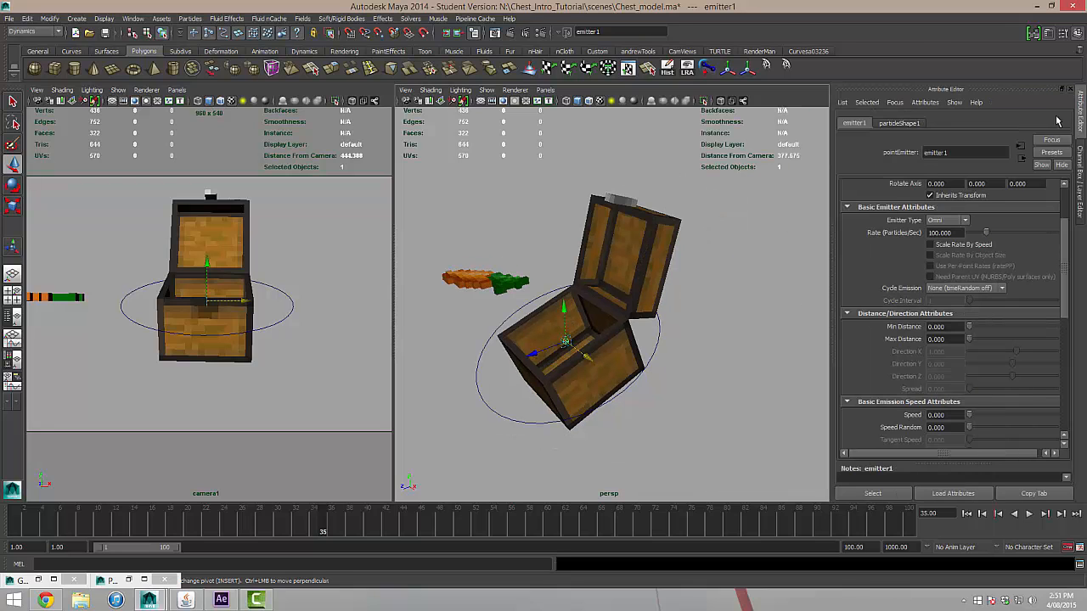
left_click_drag(661, 384, 674, 380, "alt")
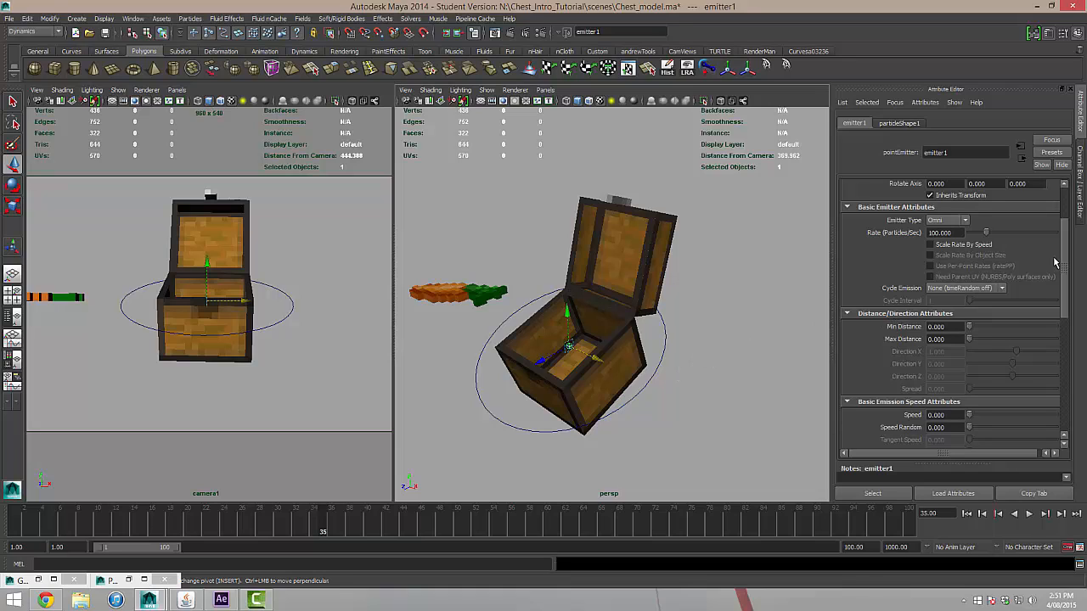
left_click_drag(1065, 262, 1060, 187)
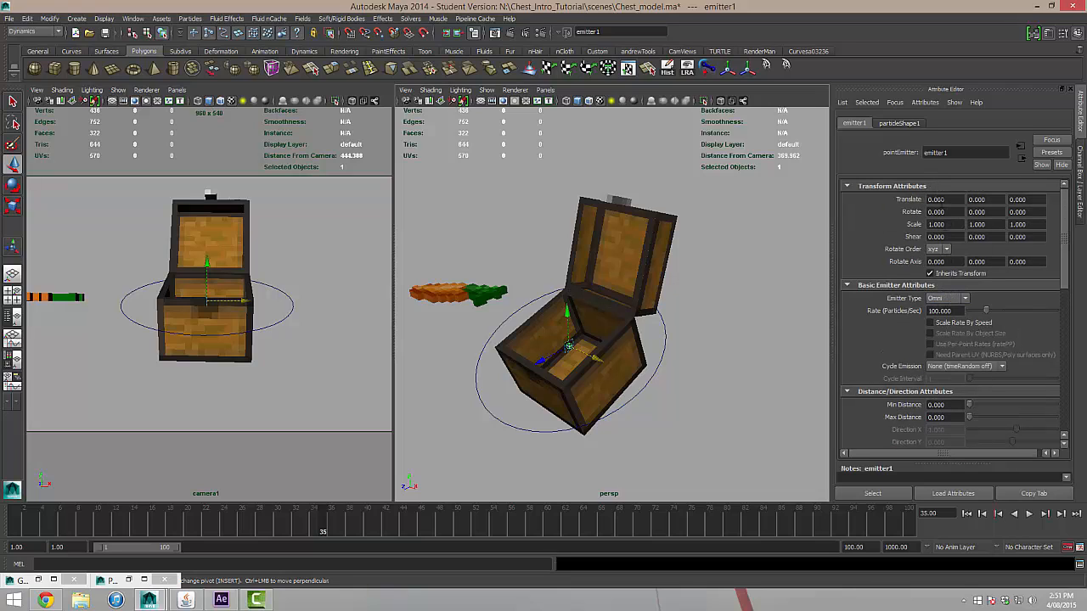
left_click(941, 300)
left_click(940, 308)
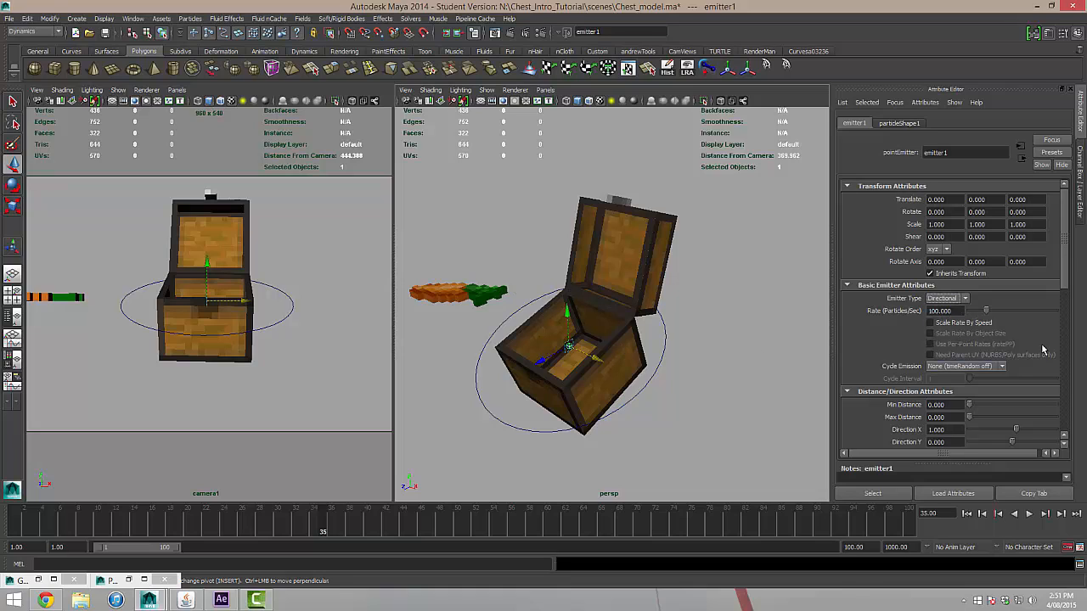
scroll(1048, 316, "down", 2)
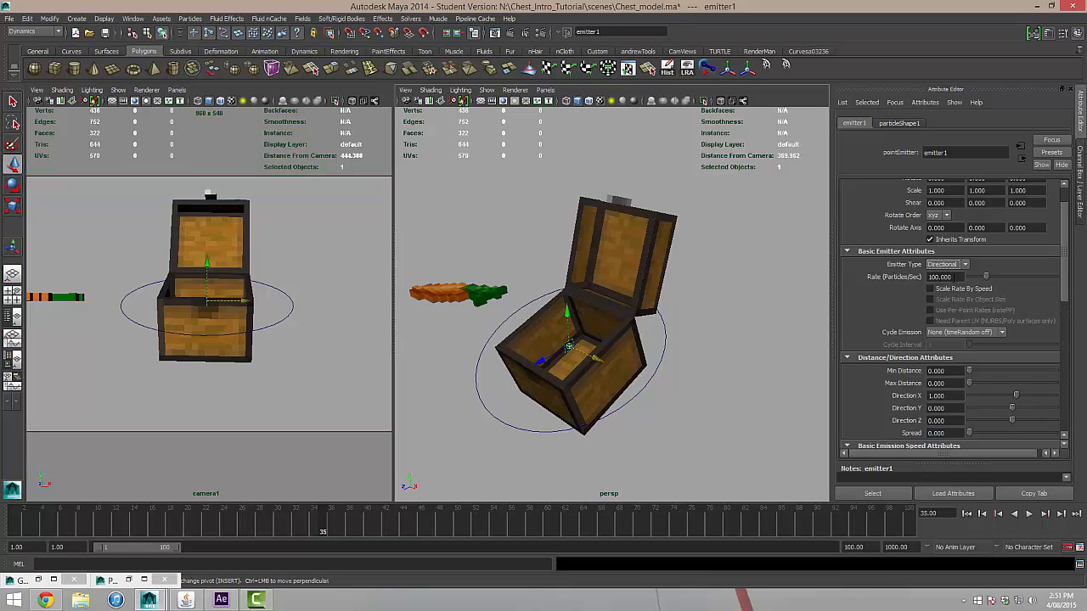
left_click(958, 276)
type("50")
key("Return")
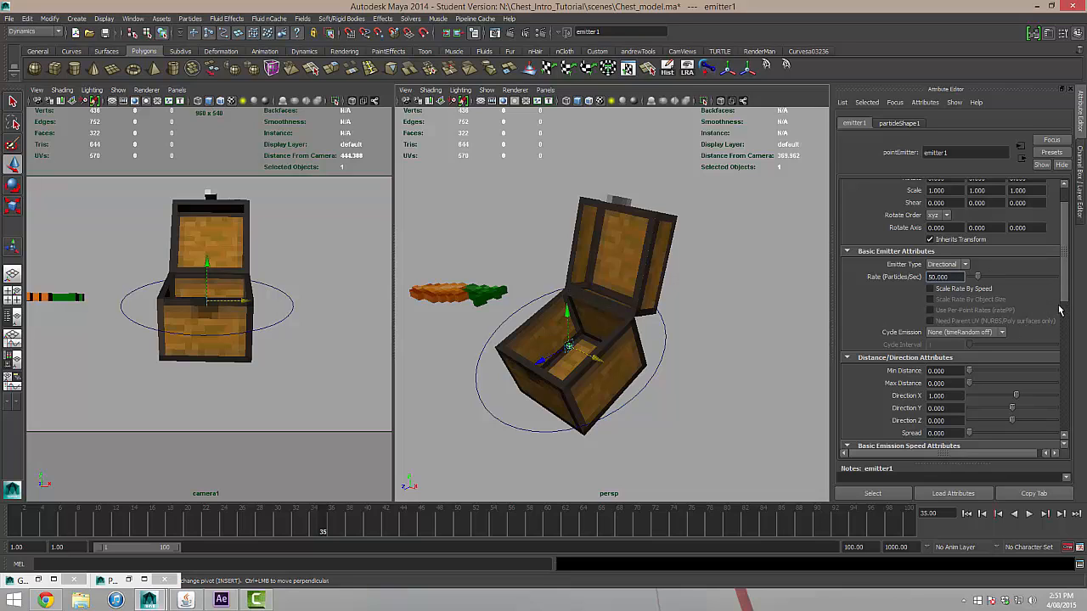
Set emitter1's Direction to X 0, Y 1 and Z 0.8, with a Spread of 0.35.
left_click_drag(1068, 292, 1067, 344)
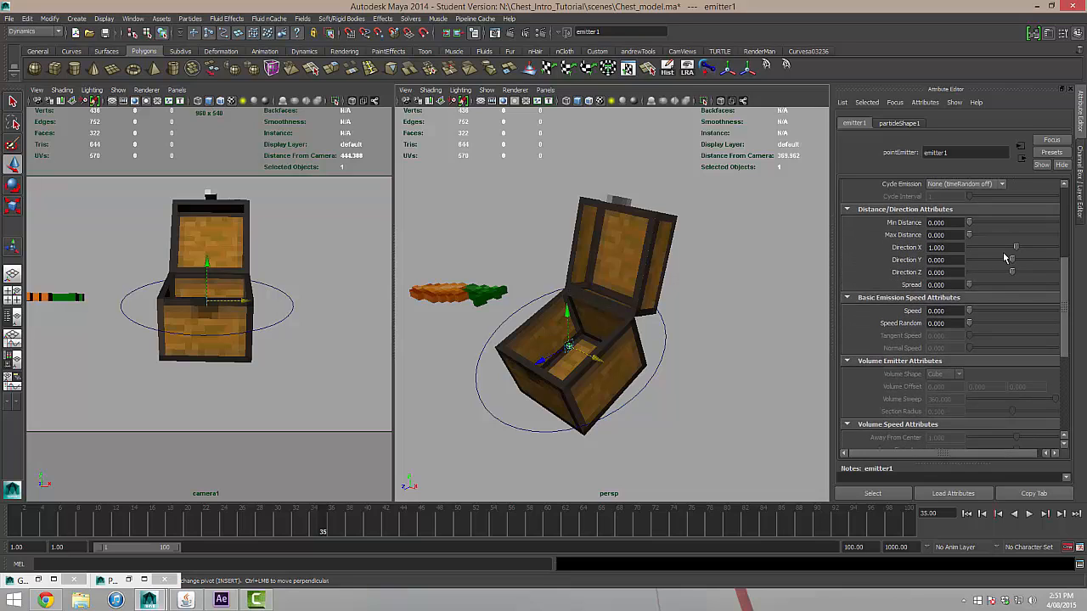
left_click(950, 248)
key("Tab")
type("1")
key("Tab")
key("Tab")
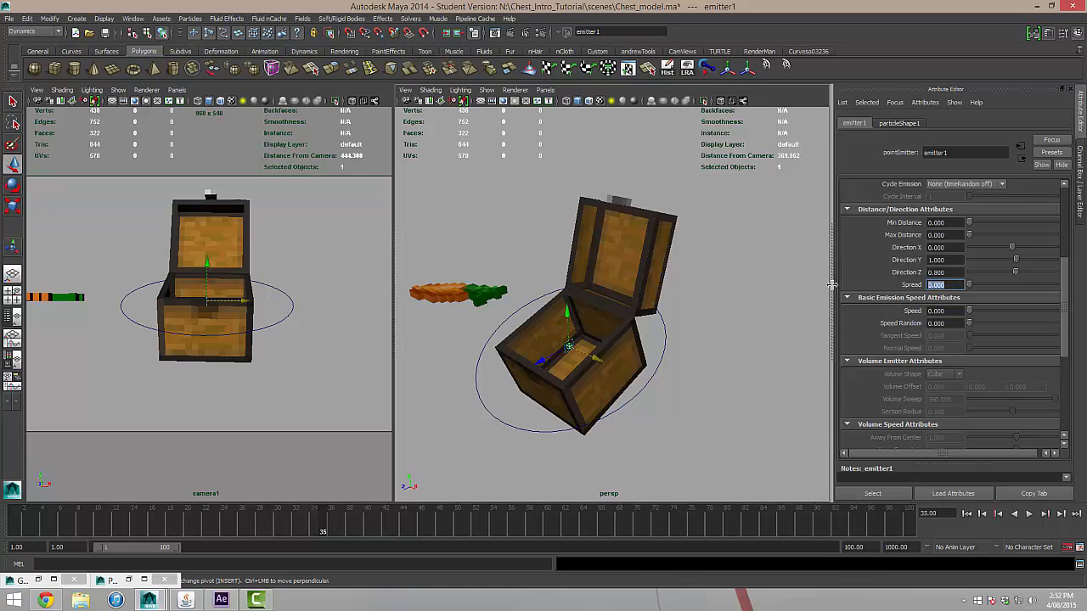
key("Return")
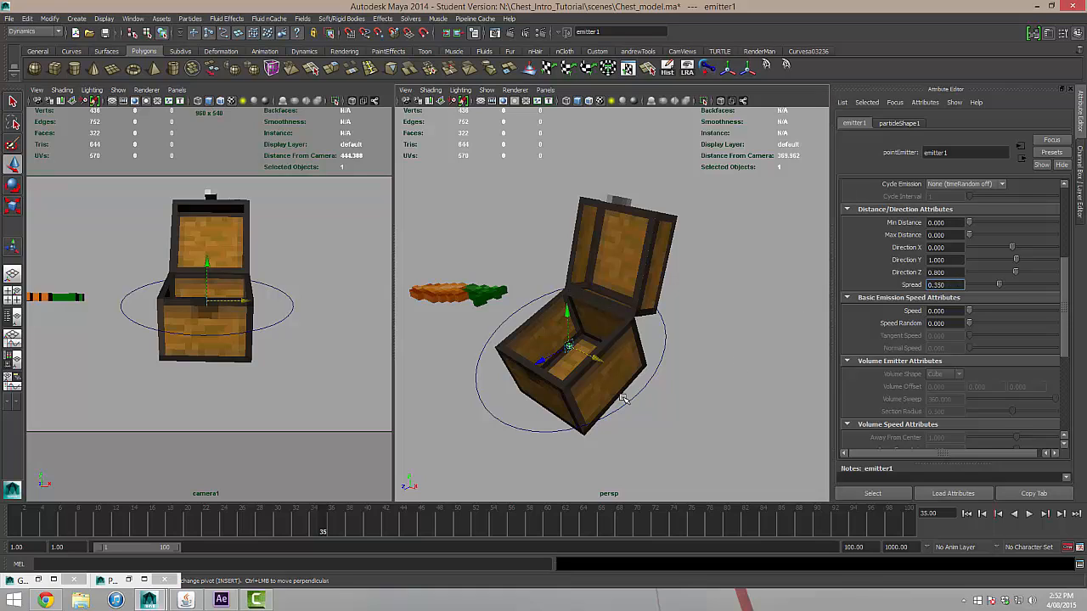
Play the scene from the first frame to check the particle emission.
left_click(967, 514)
left_click(1027, 515)
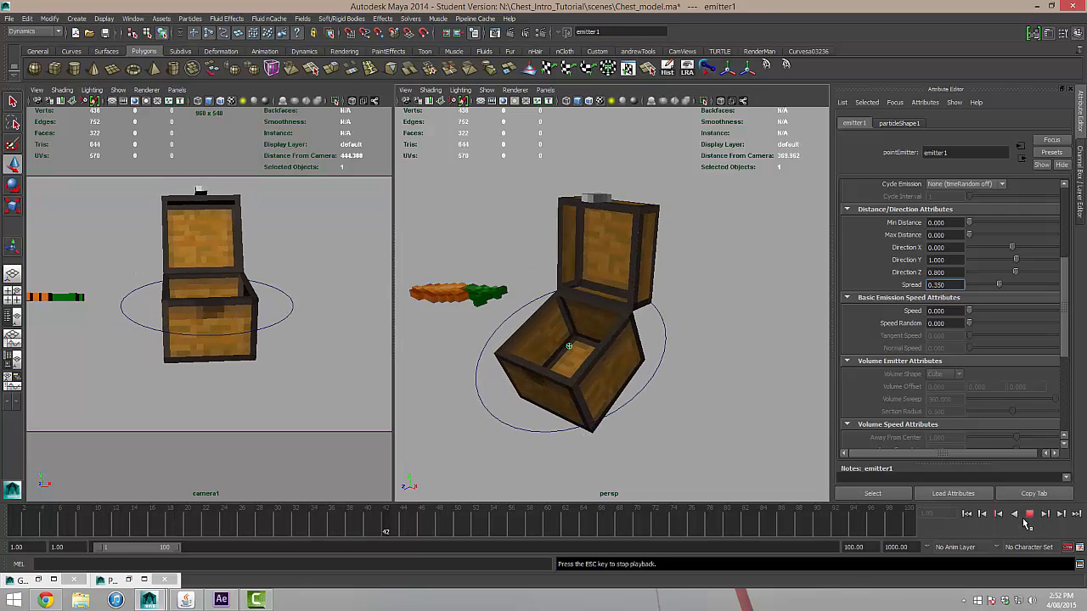
left_click(1027, 515)
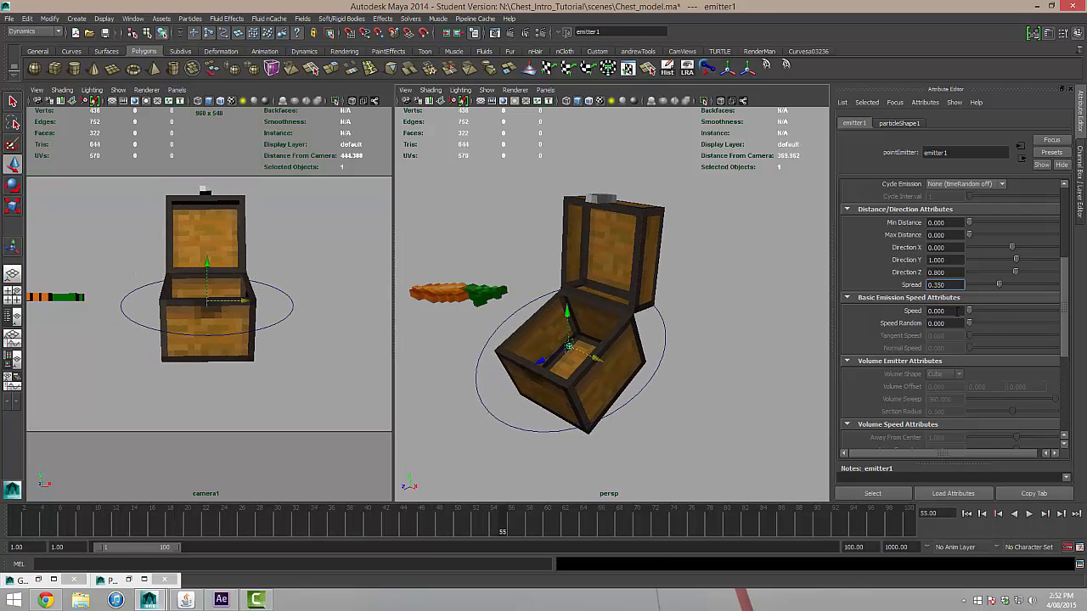
Set emitter1's Speed to 200 and play the scene from the first frame to frame 31 to view the particle spray.
left_click(957, 311)
left_click_drag(941, 310, 870, 311)
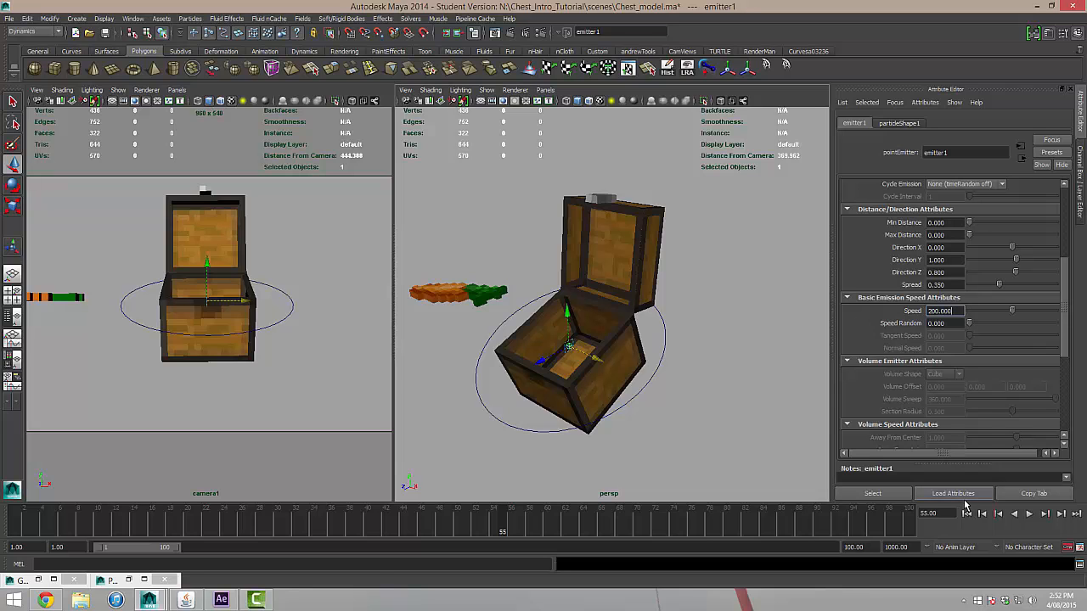
left_click(967, 514)
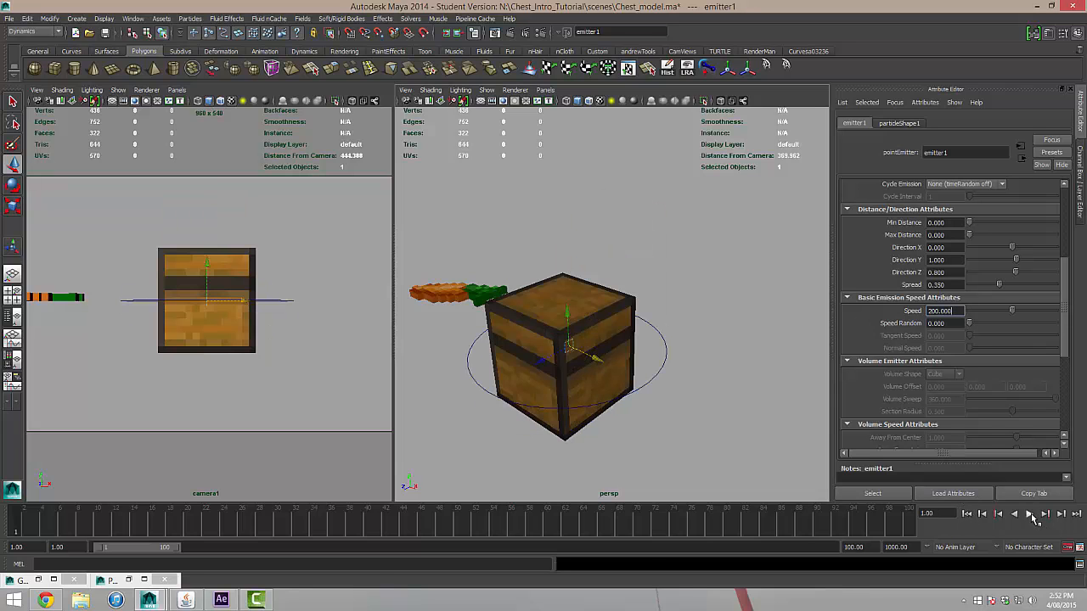
left_click(1029, 514)
left_click(1029, 514)
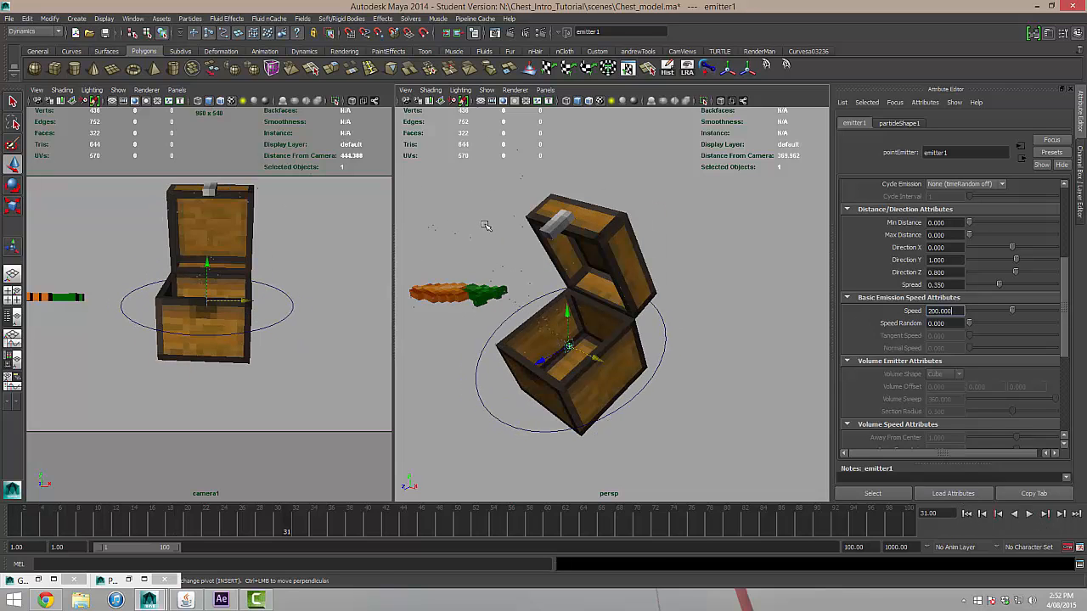
scroll(575, 310, "down", 5)
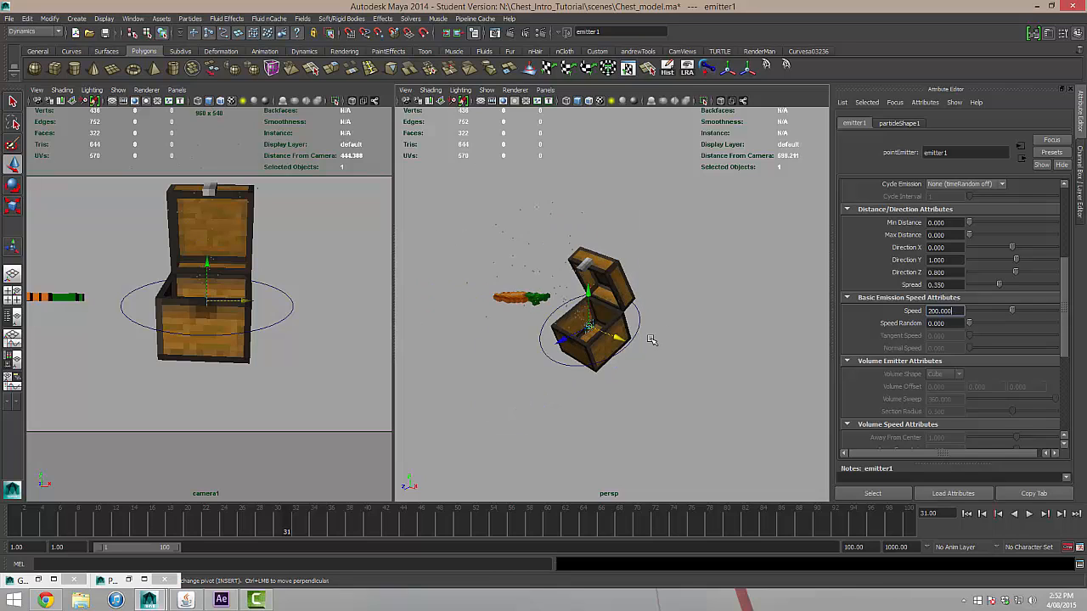
Play the scene from the first frame to frame 69 to examine the particle spray from the side.
left_click_drag(650, 340, 548, 258, "alt")
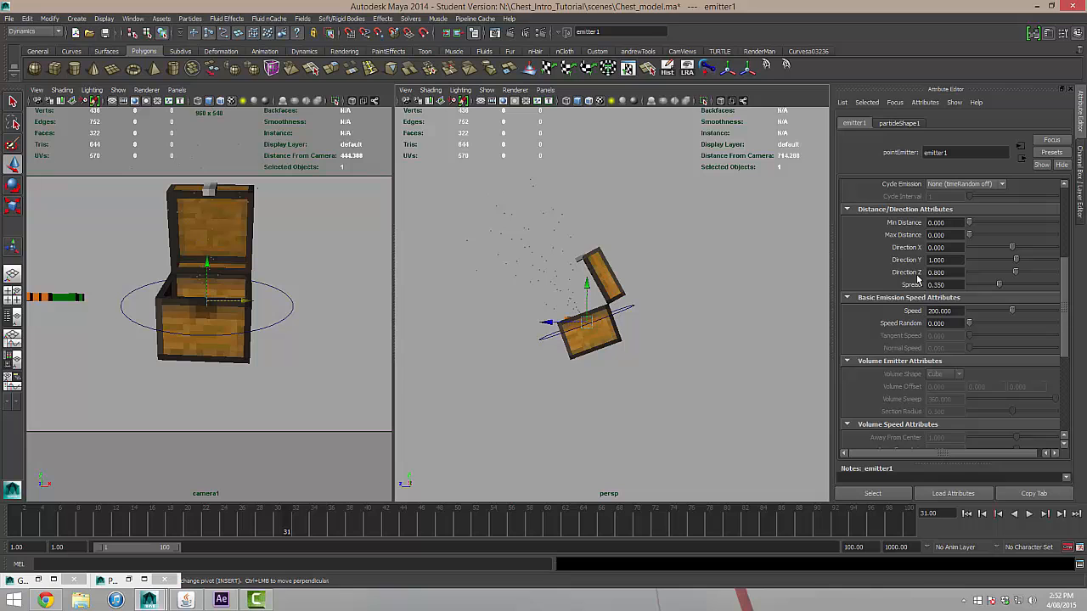
left_click(966, 514)
left_click(1028, 514)
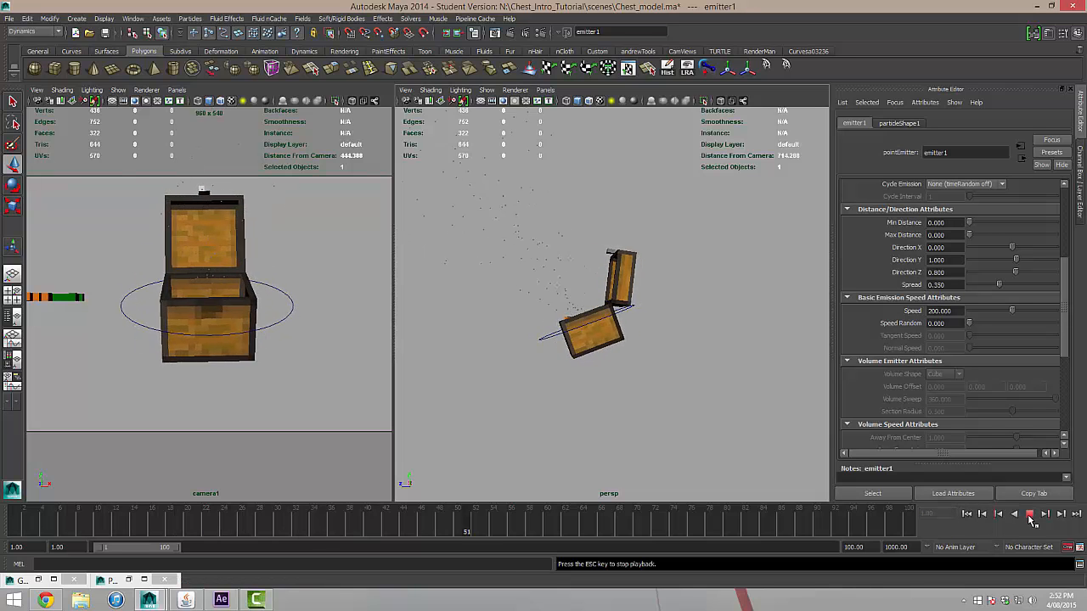
left_click(1028, 515)
left_click_drag(691, 371, 677, 352, "alt")
scroll(648, 318, "down", 4)
scroll(640, 310, "up", 2)
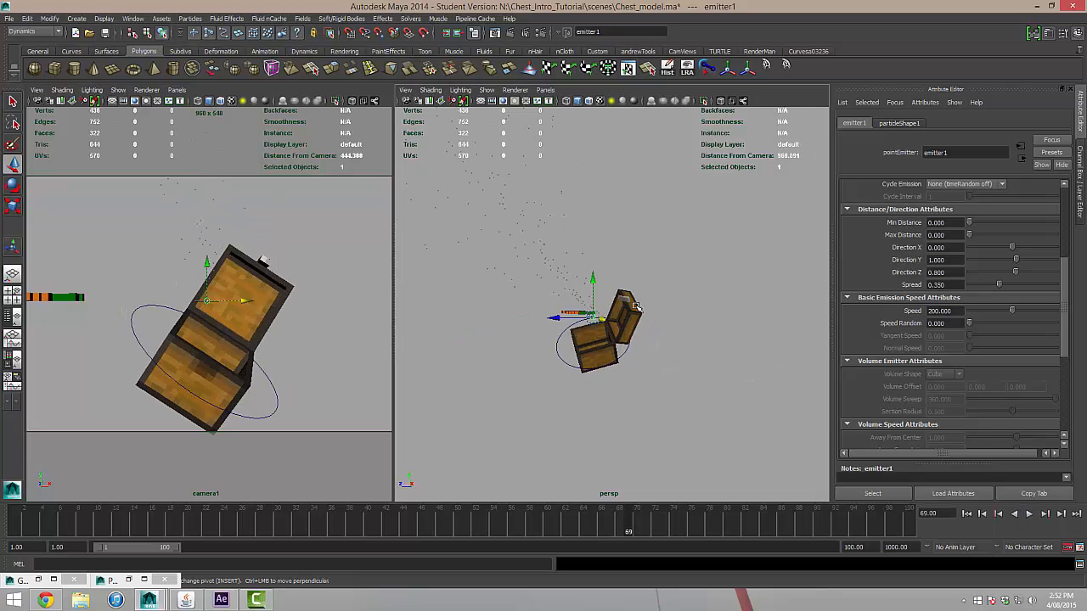
Select the emitted particles in the perspective view and add a Gravity field to them.
middle_click_drag(622, 287, 661, 298, "alt")
scroll(660, 298, "down", 1)
scroll(646, 249, "down", 1)
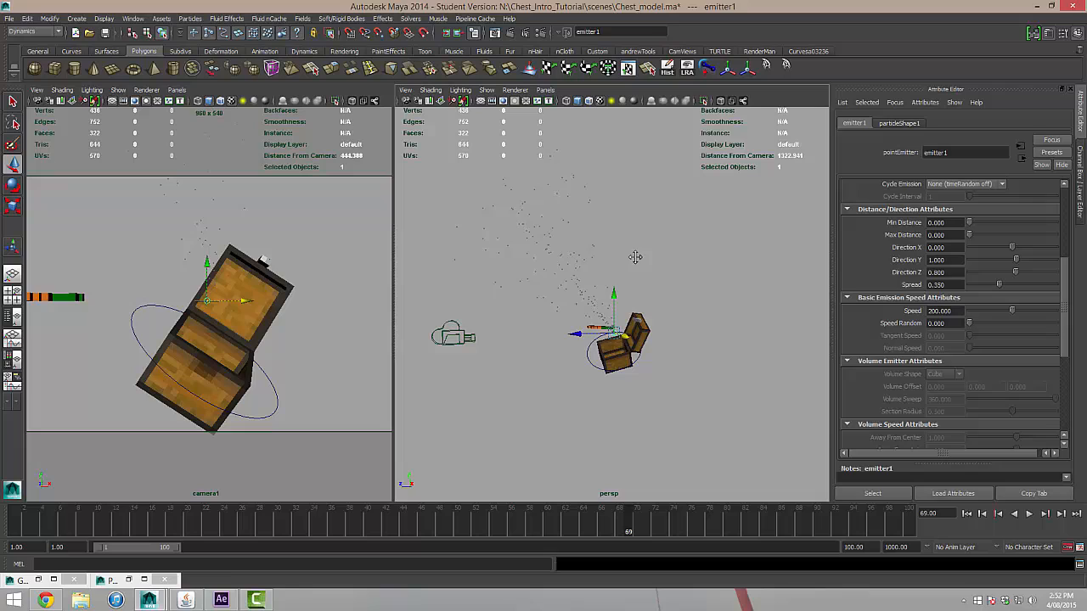
left_click(547, 233)
left_click(562, 260)
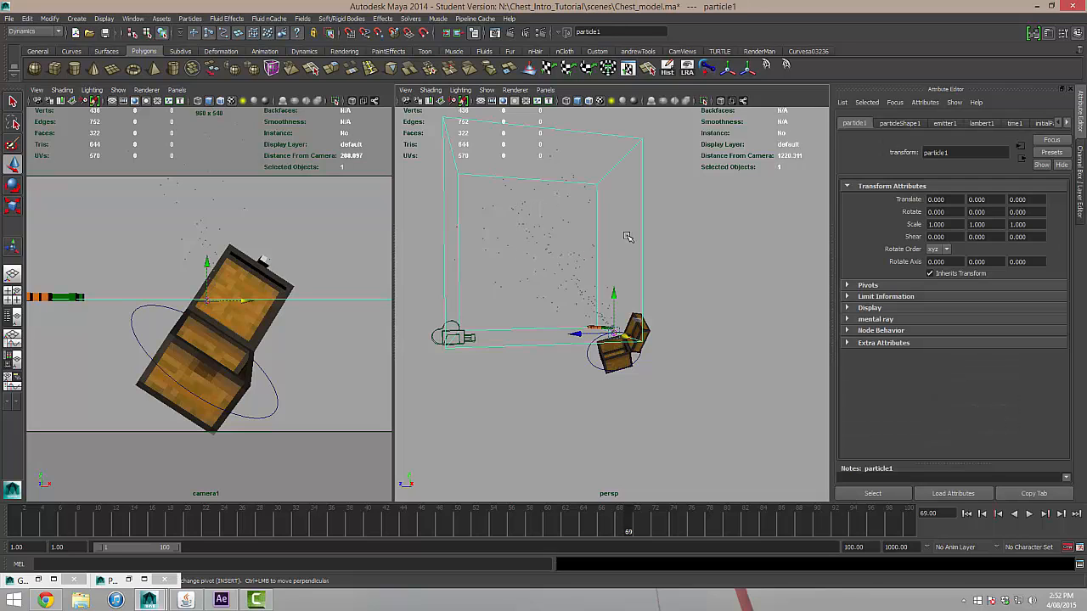
middle_click_drag(627, 237, 602, 237, "alt")
left_click(303, 19)
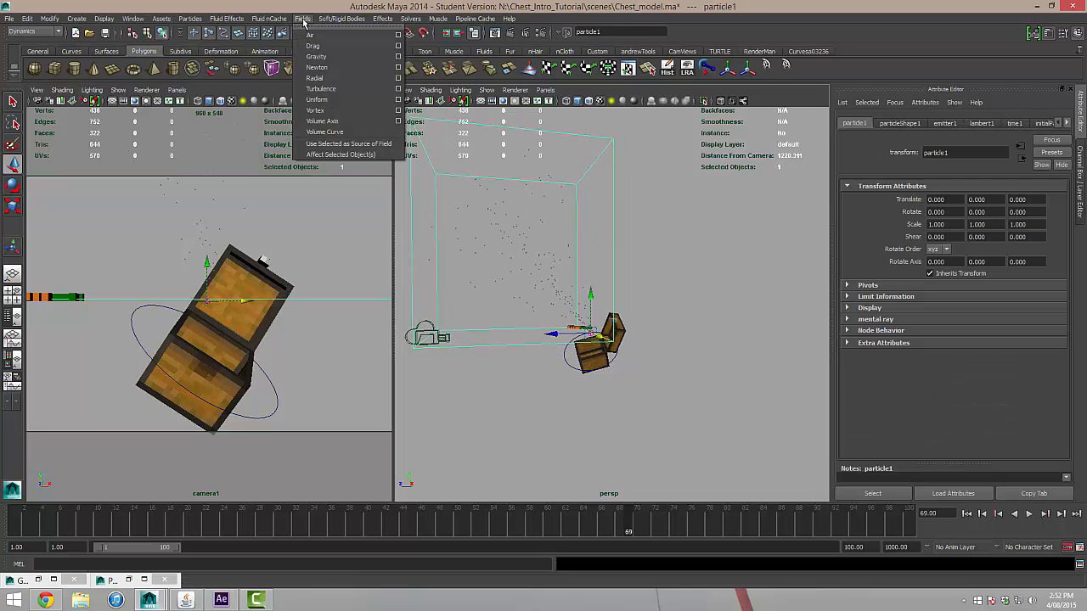
left_click(315, 56)
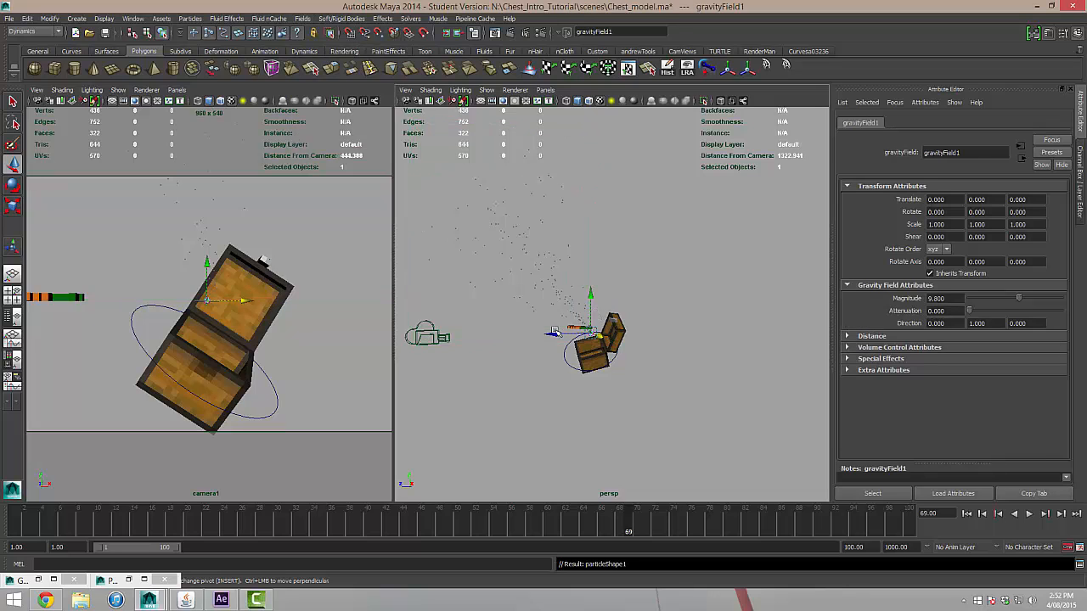
Move the gravity field behind the chest along the Z axis, to a Translate Z of about -267.
left_click_drag(630, 341, 612, 362, "alt")
left_click_drag(554, 328, 637, 329)
left_click_drag(684, 365, 694, 353, "alt")
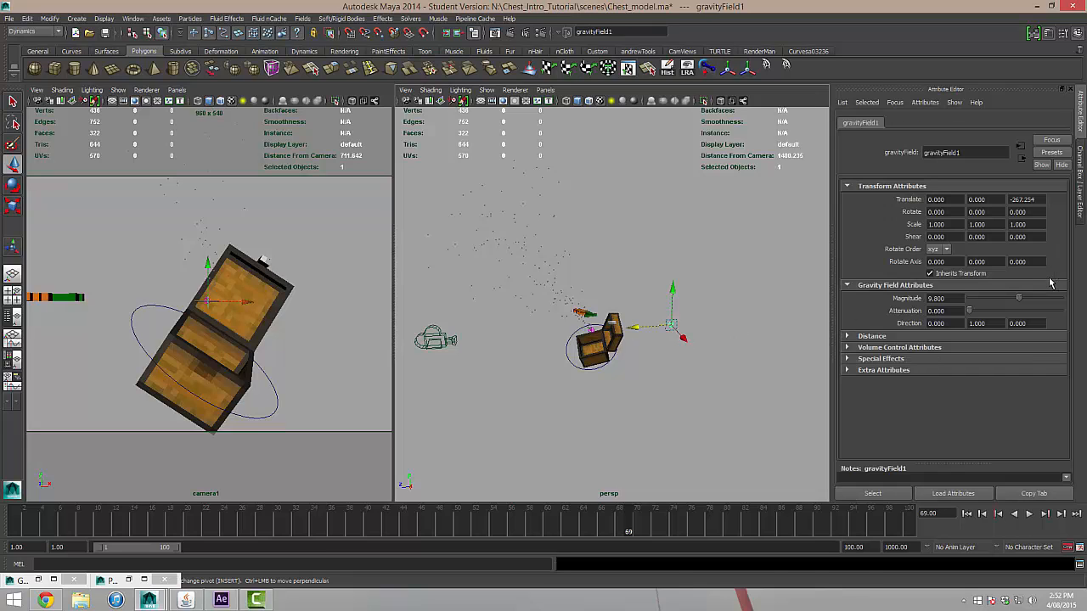
Set the gravity field's Magnitude to 250 and open its Direction Y value for editing.
double_click(938, 298)
type("250")
key("Return")
left_click(985, 323)
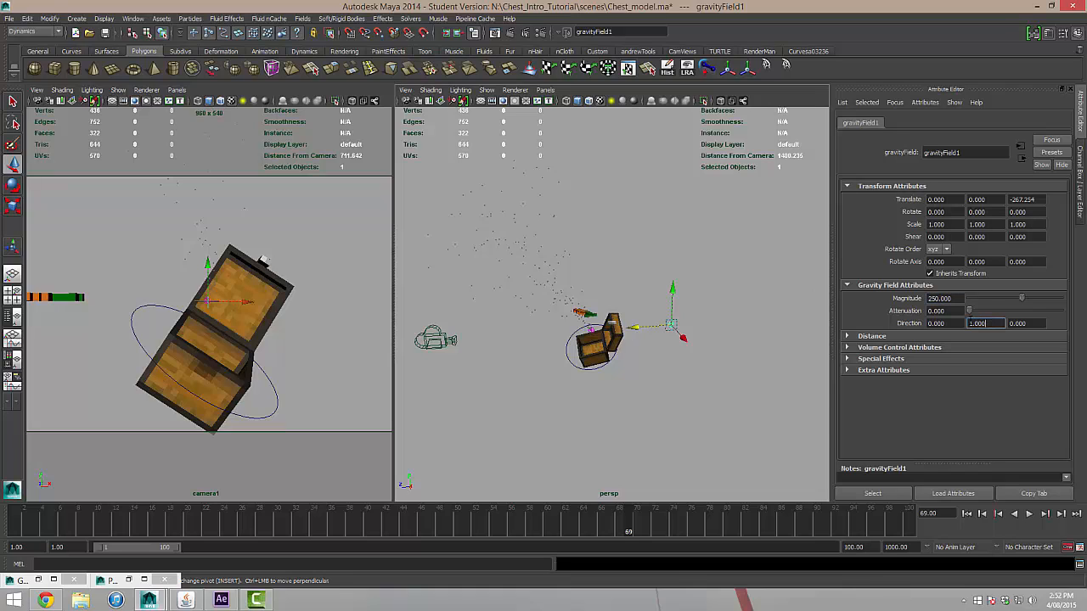
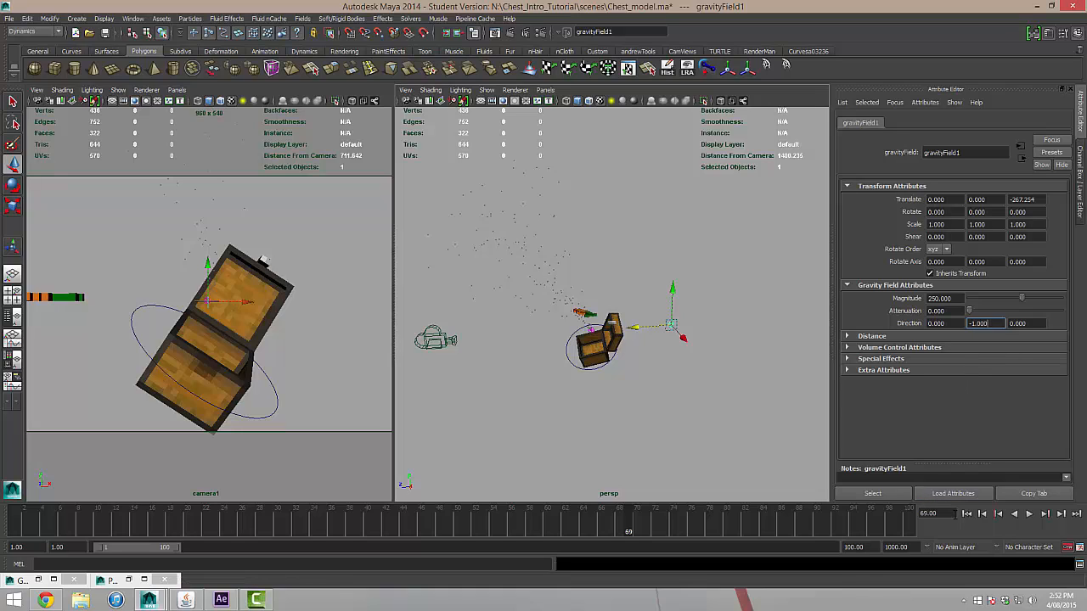
Play the scene twice from the first frame to examine the gravity-affected particle spray from the side.
left_click(966, 513)
left_click(1029, 515)
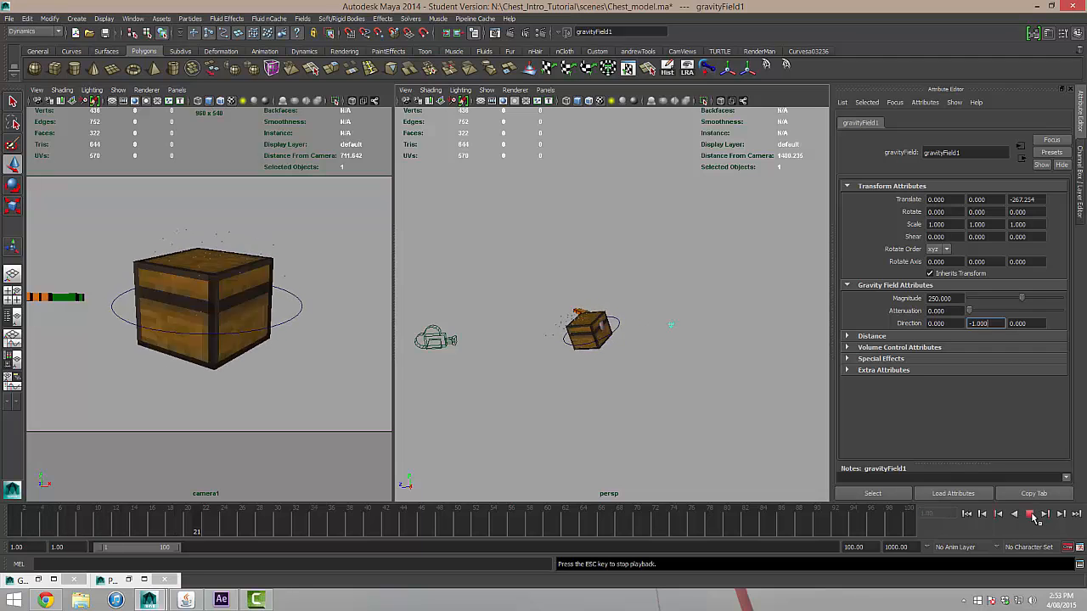
left_click(1031, 516)
left_click_drag(600, 371, 616, 369, "alt")
scroll(614, 374, "up", 5)
middle_click_drag(609, 403, 644, 366, "alt")
scroll(643, 366, "down", 2)
left_click(966, 515)
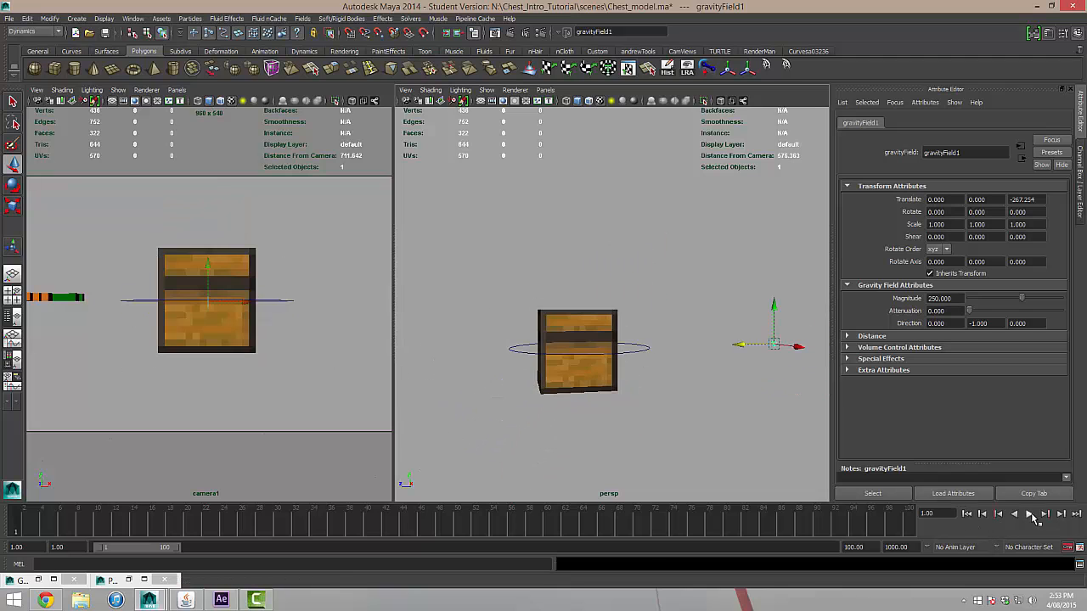
left_click(1029, 514)
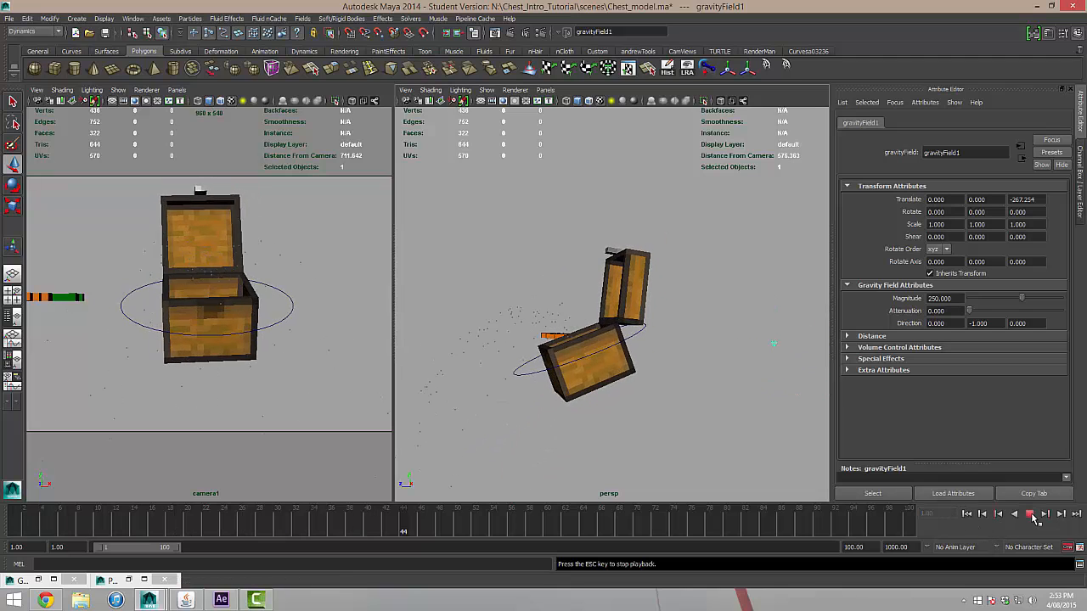
left_click(1029, 515)
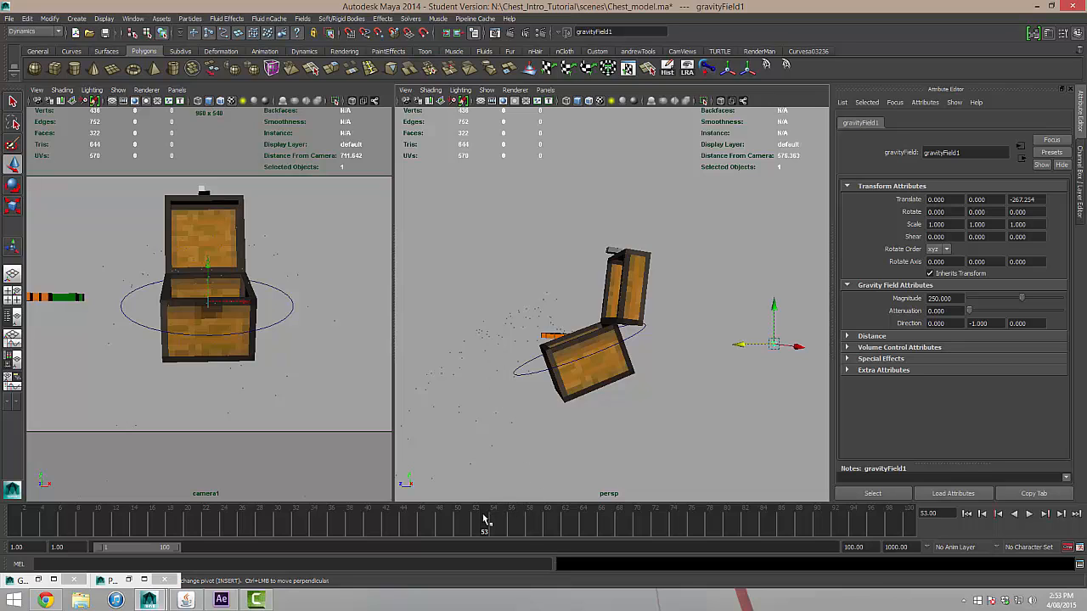
At frame 27, select the emitted particles and key their emitter's Rate (Particles/Sec) at 0.
key("alt+v")
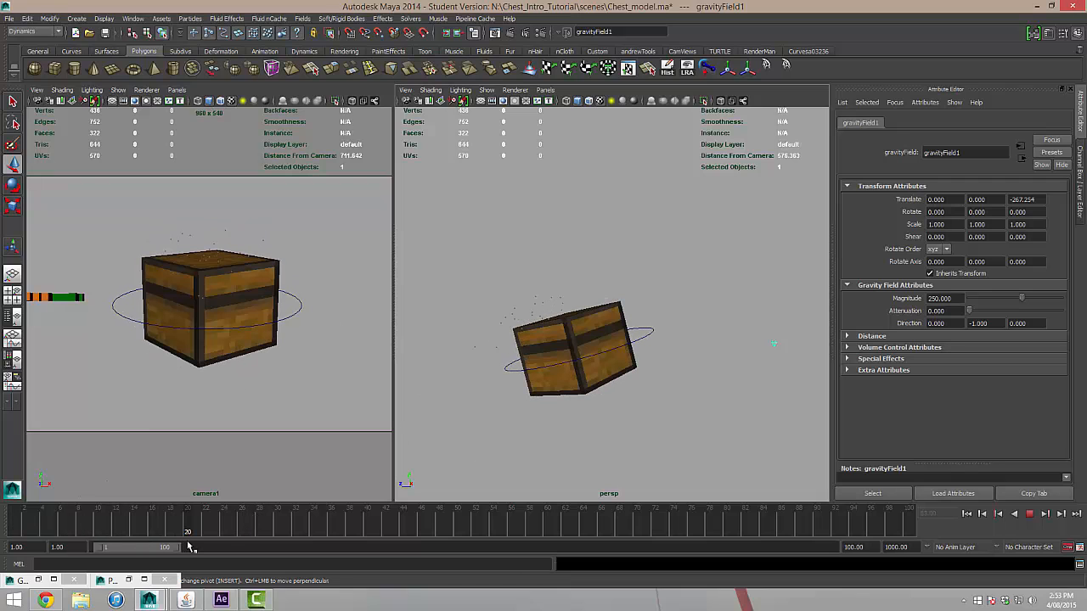
left_click(251, 534)
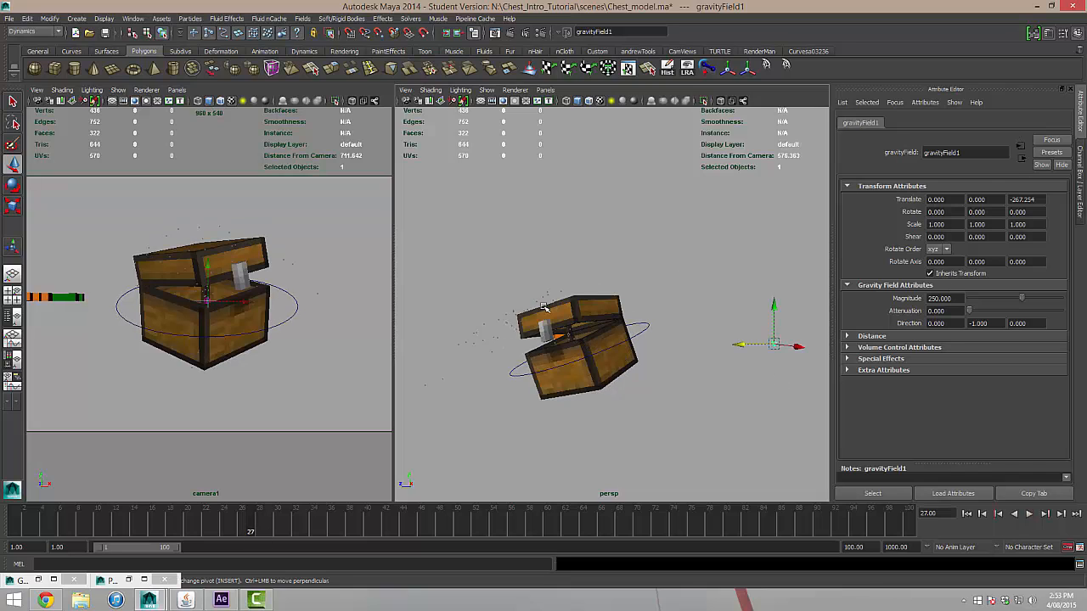
left_click(493, 327)
left_click_drag(477, 323, 509, 346)
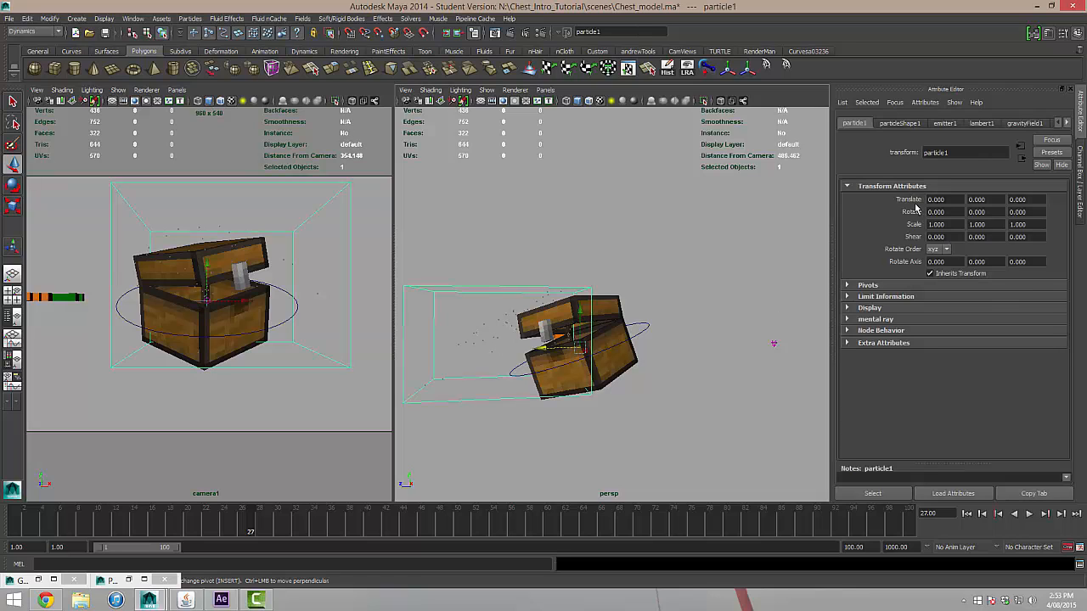
left_click(945, 124)
scroll(956, 286, "up", 5)
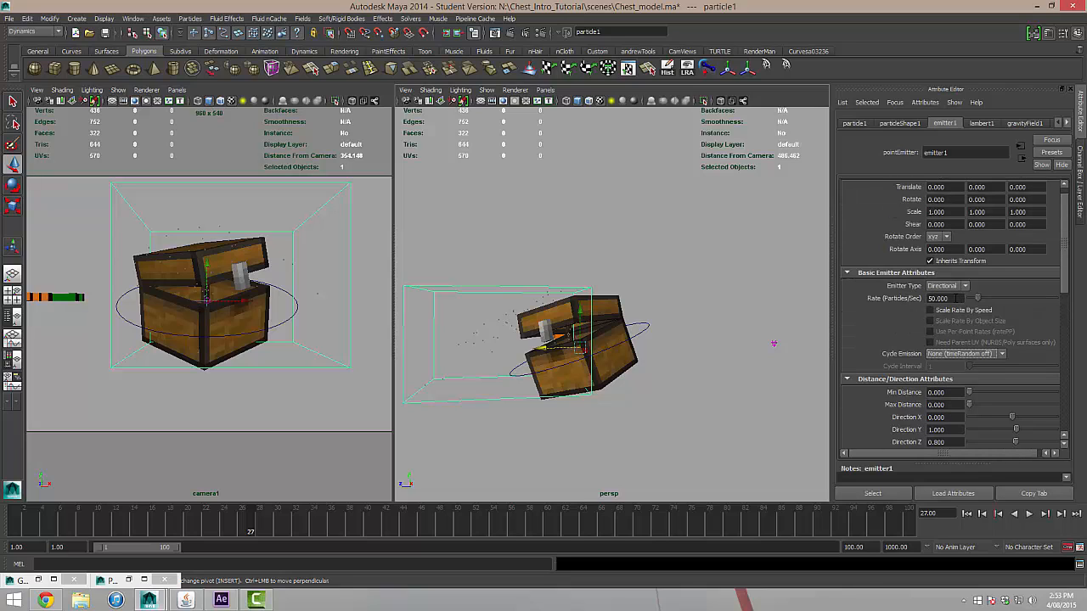
right_click(956, 299)
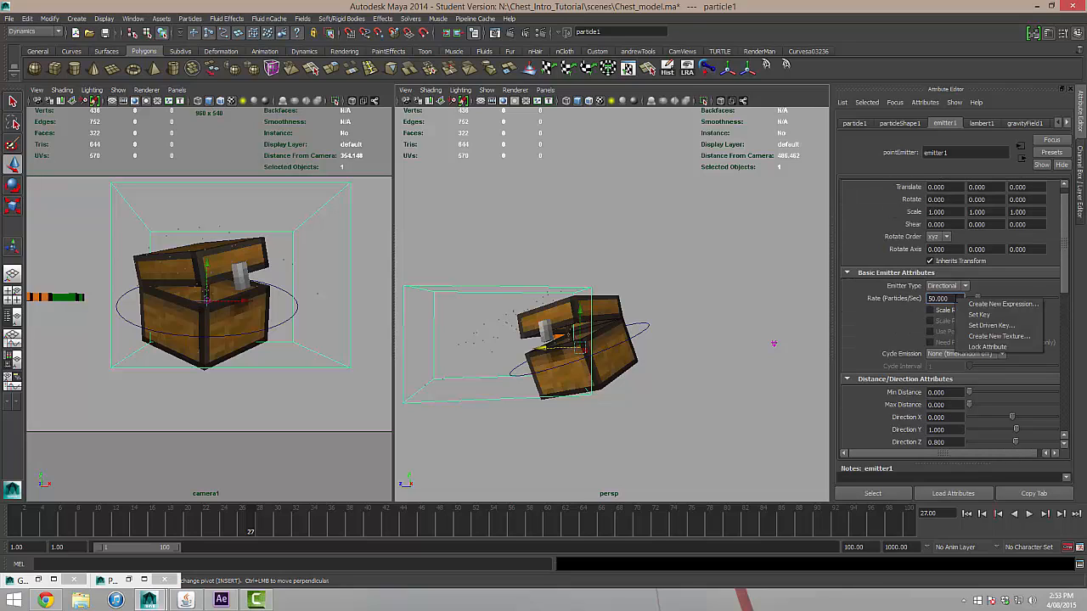
left_click(978, 314)
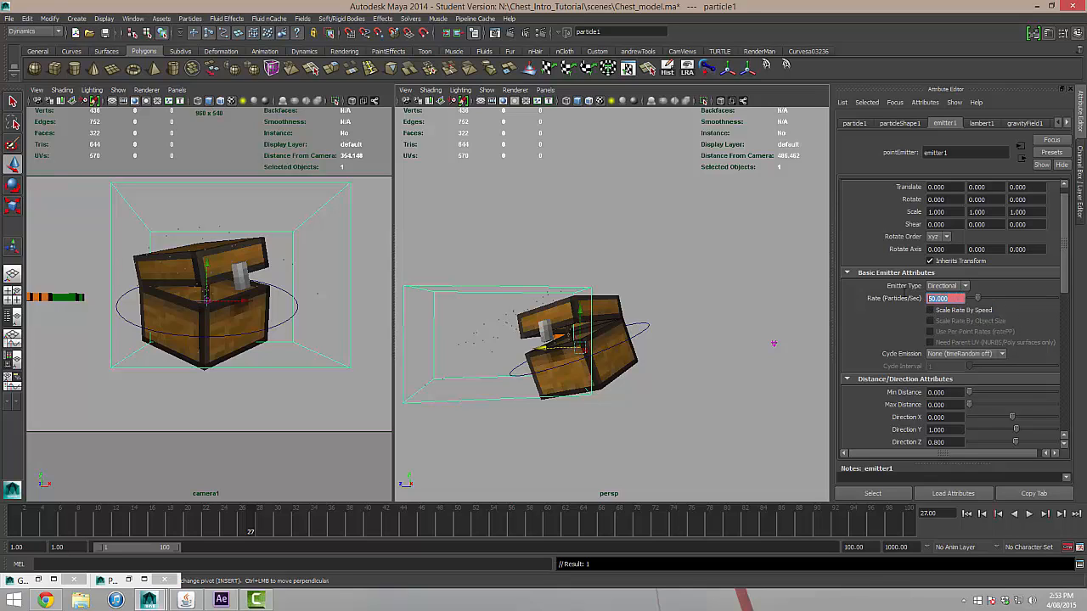
type("0")
key("Return")
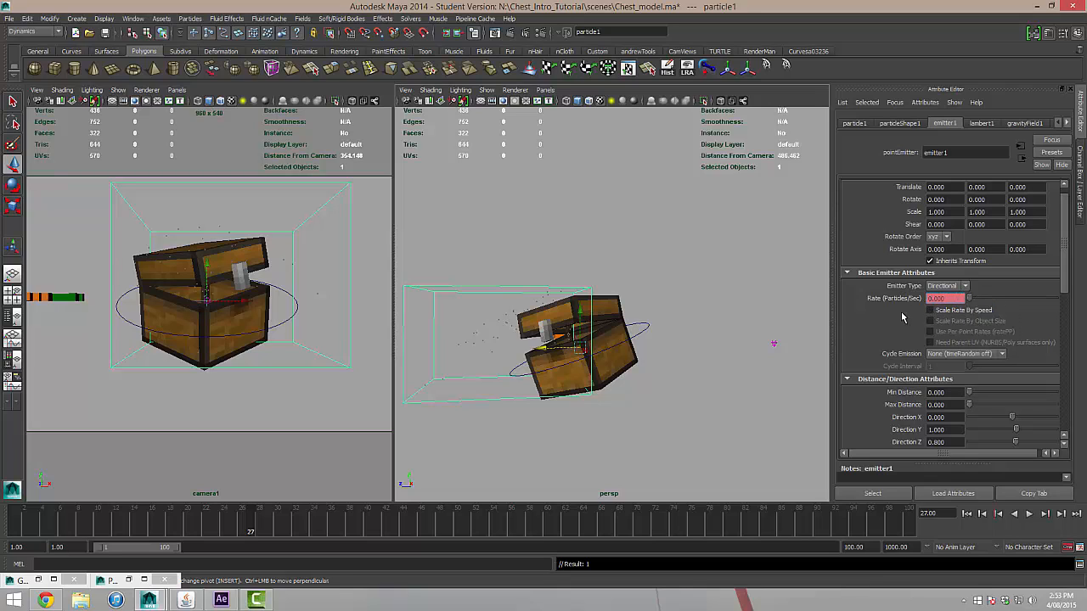
Key the emitter's Rate at 50 on frames 28 and 35, and at 0 on frame 36.
left_click(1060, 514)
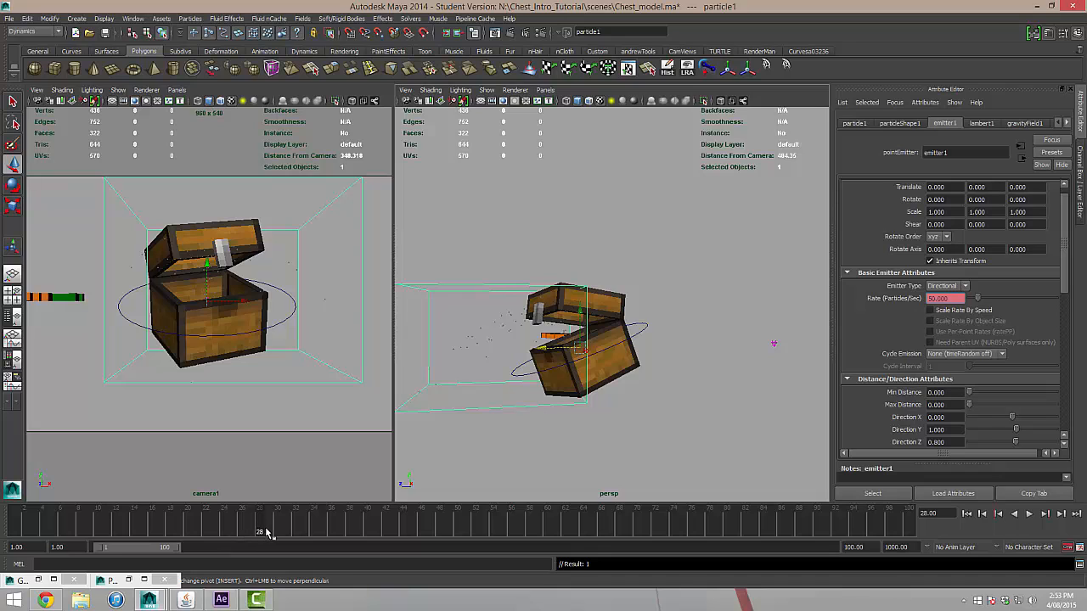
left_click_drag(266, 532, 323, 535)
right_click(955, 299)
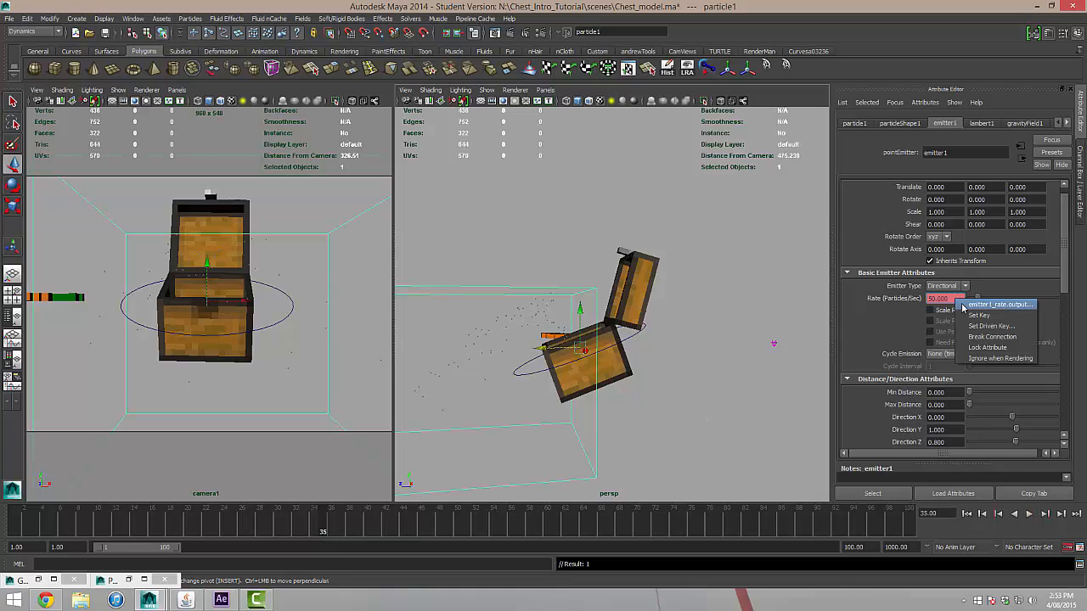
left_click(966, 316)
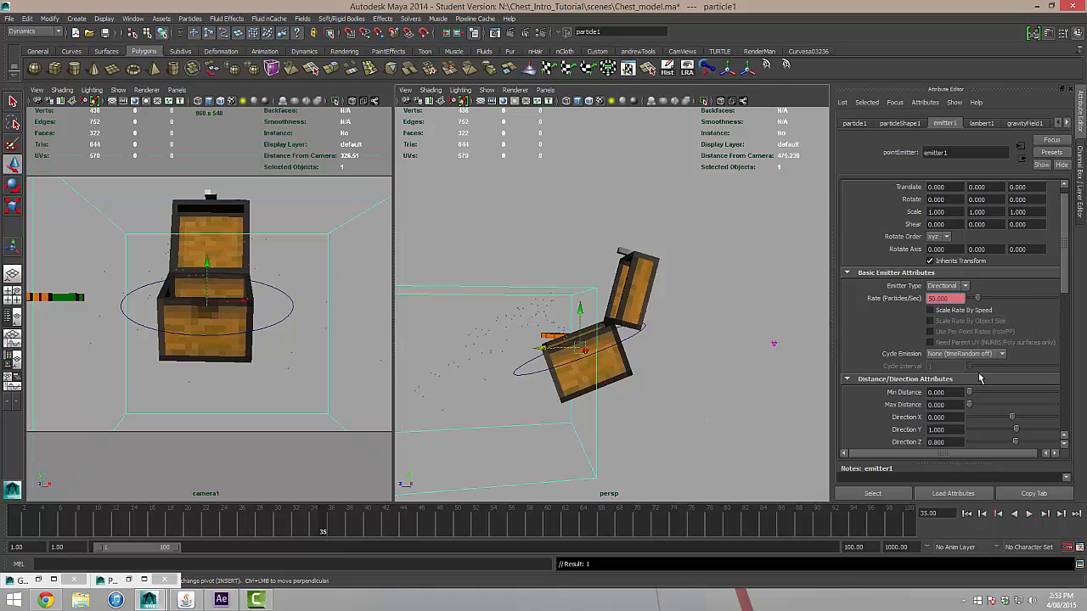
left_click(1060, 514)
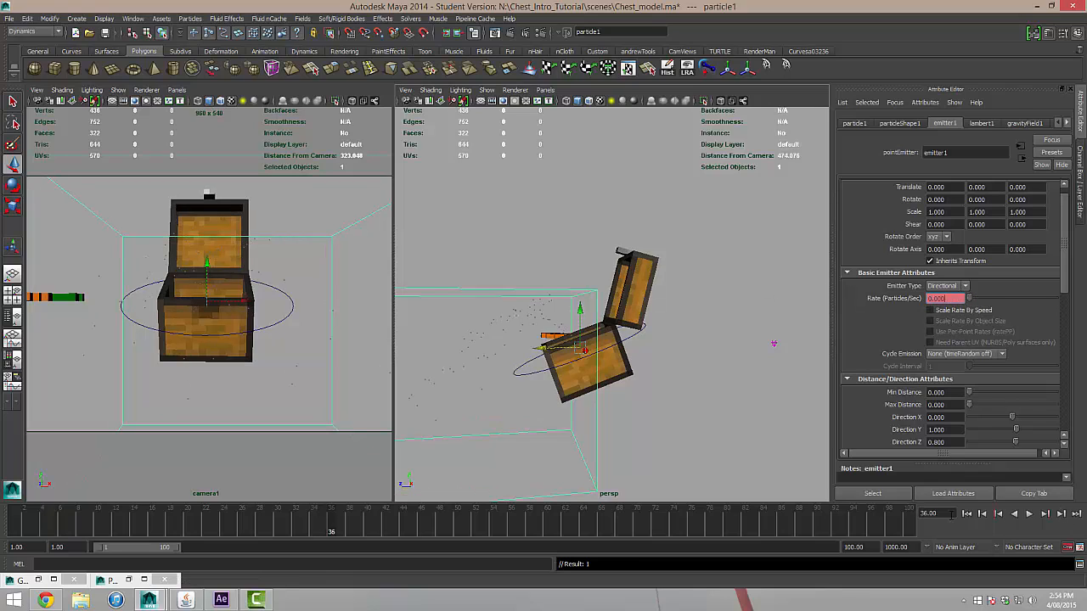
Replay the scene from the first frame to check the timing of the short particle burst.
left_click(966, 513)
left_click(1029, 514)
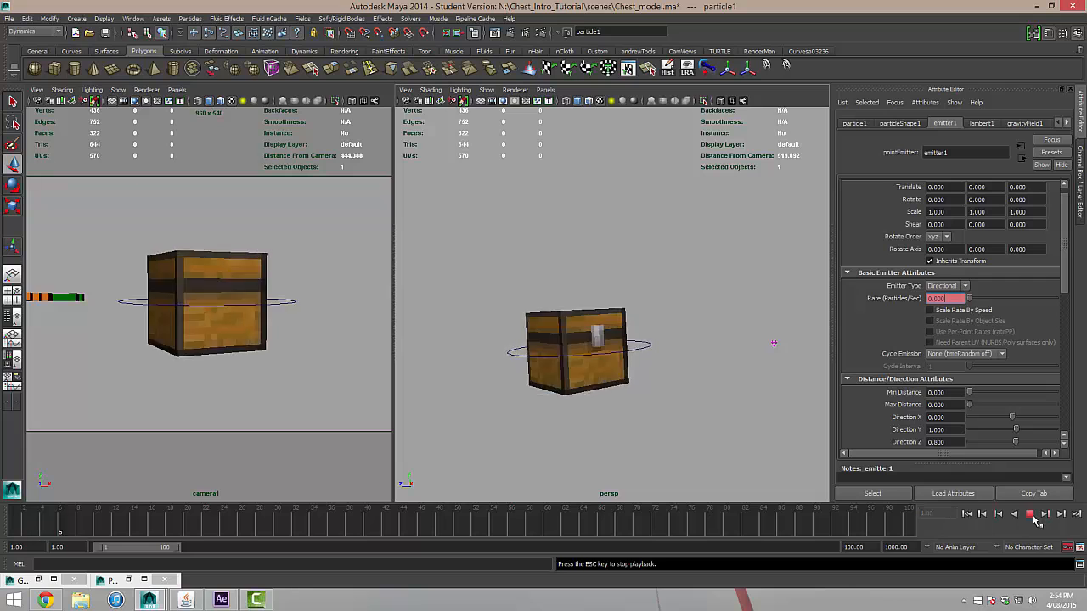
left_click(1029, 513)
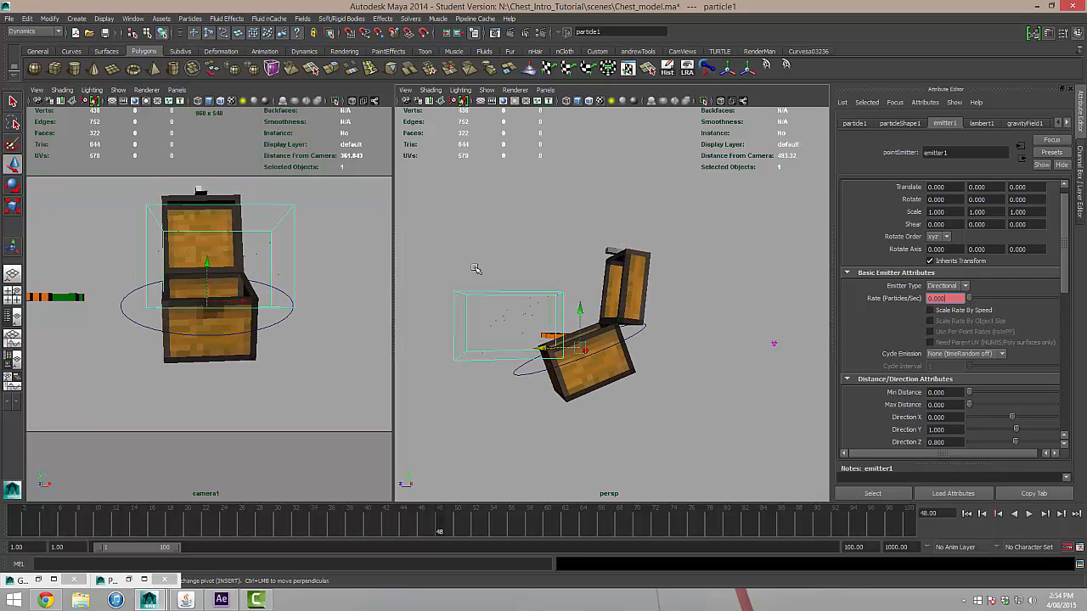
left_click(1029, 514)
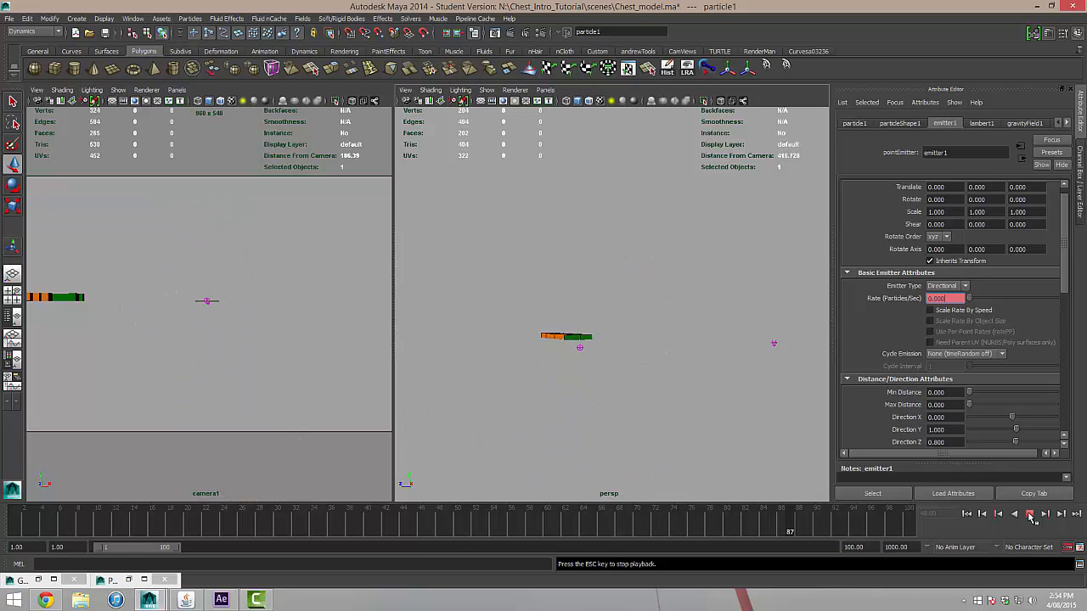
left_click(1029, 514)
left_click(966, 513)
left_click(1027, 515)
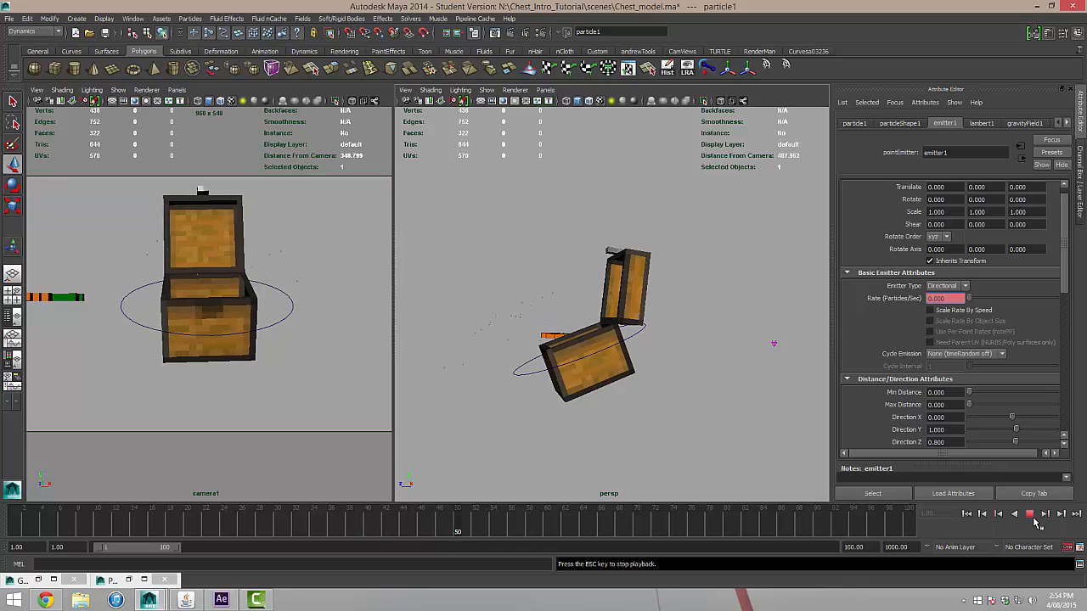
left_click(1029, 513)
Select the carrot mesh beside the chest, and add the emitted particles to the selection.
scroll(587, 406, "down", 6)
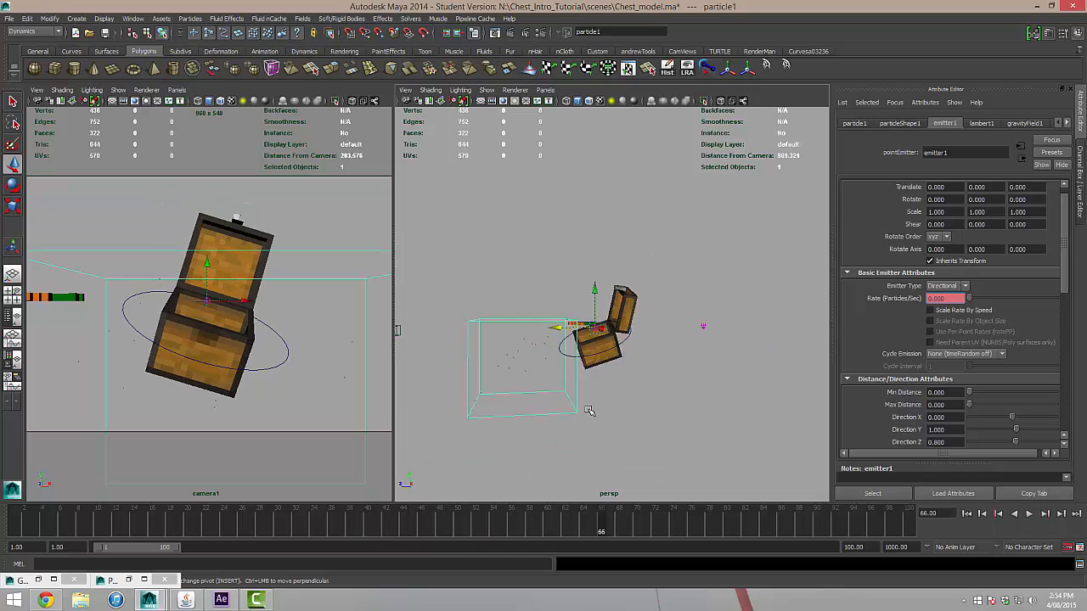
left_click_drag(588, 410, 619, 402, "alt")
scroll(645, 393, "up", 4)
scroll(623, 403, "down", 3)
scroll(558, 385, "up", 2)
middle_click_drag(545, 375, 578, 321, "alt")
scroll(579, 321, "up", 1)
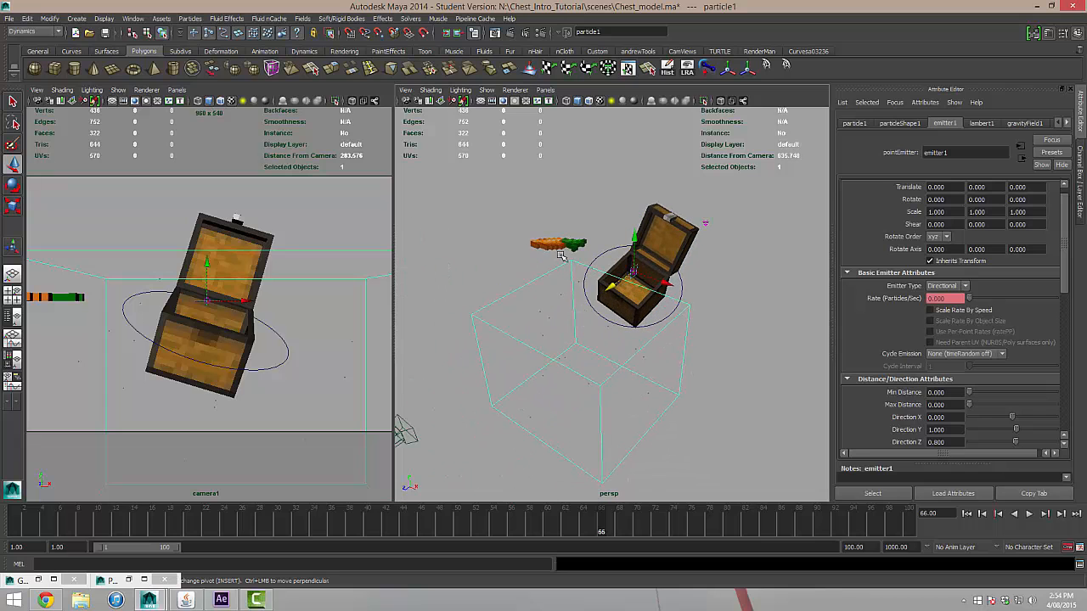
scroll(563, 259, "up", 2)
scroll(543, 277, "down", 3)
left_click(534, 267)
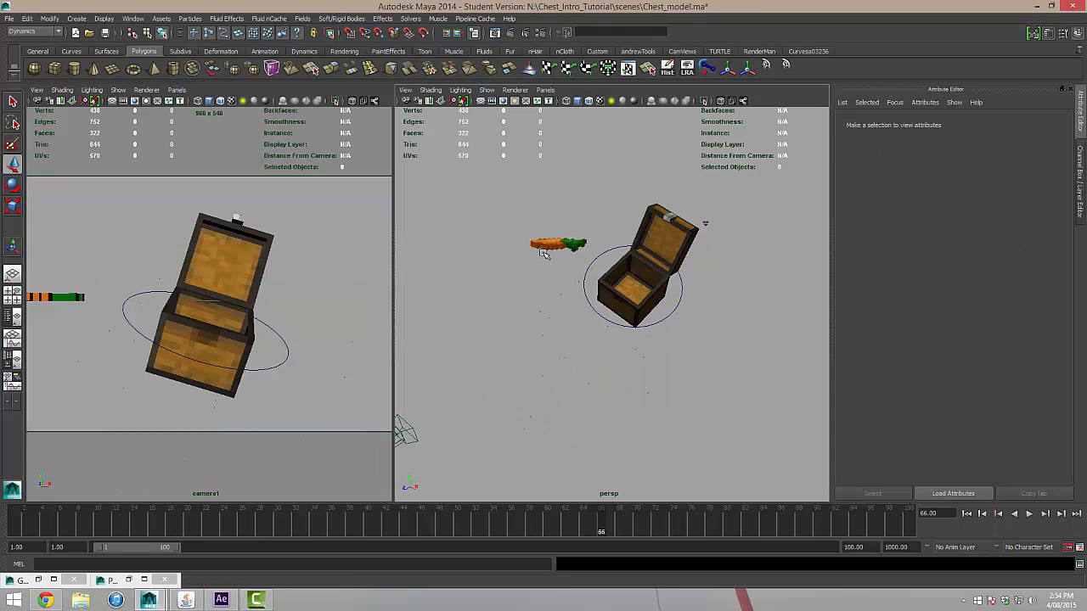
left_click(548, 244)
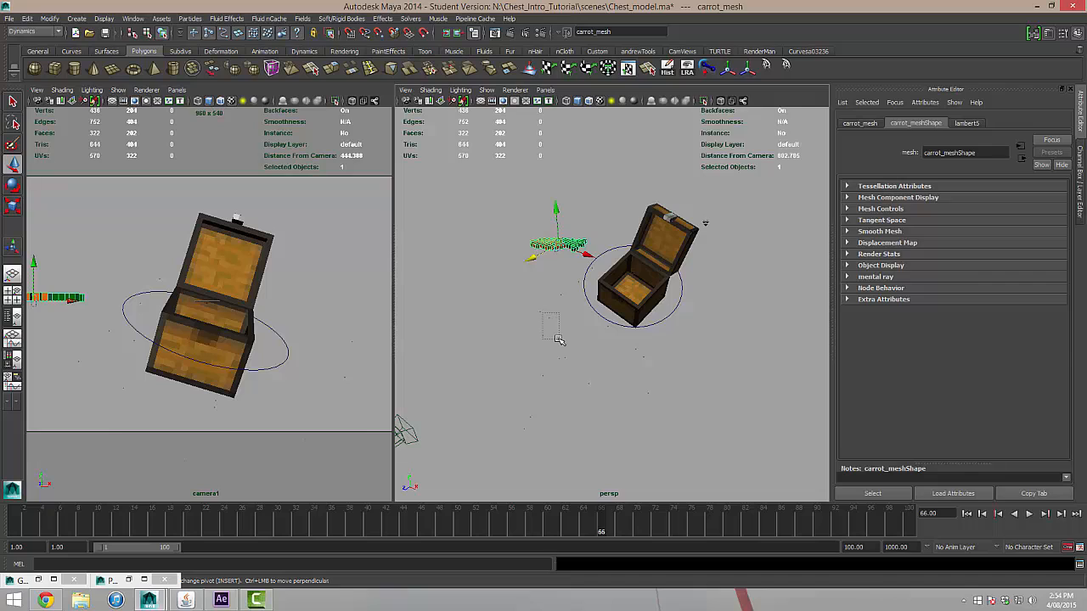
left_click(556, 334)
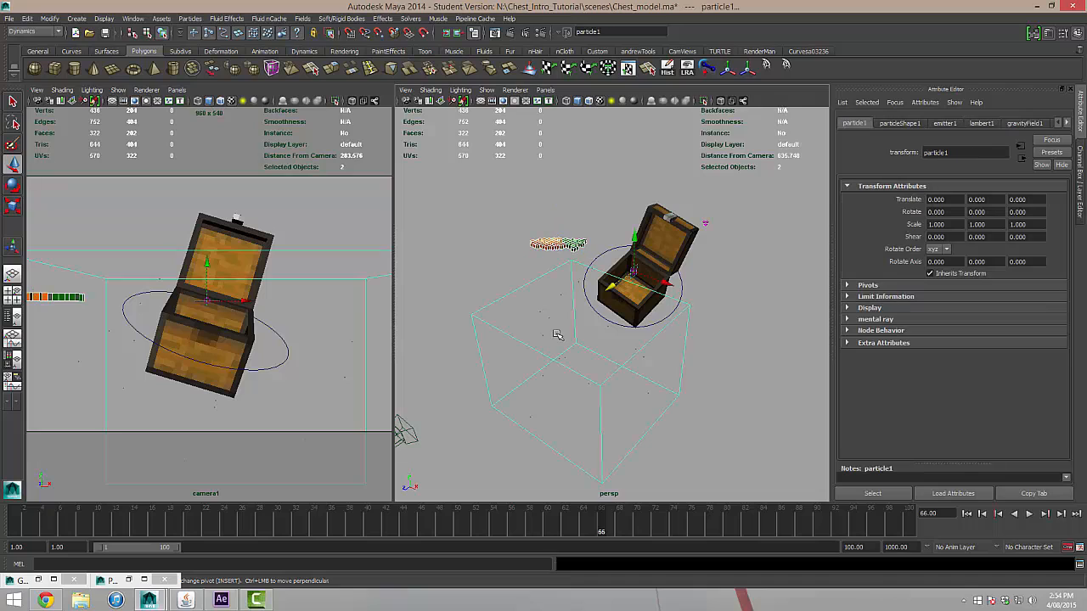
Create a particle instancer named carrot on particleShape1, removing particle1 from the instanced objects so that only carrot_mesh is used.
left_click(190, 19)
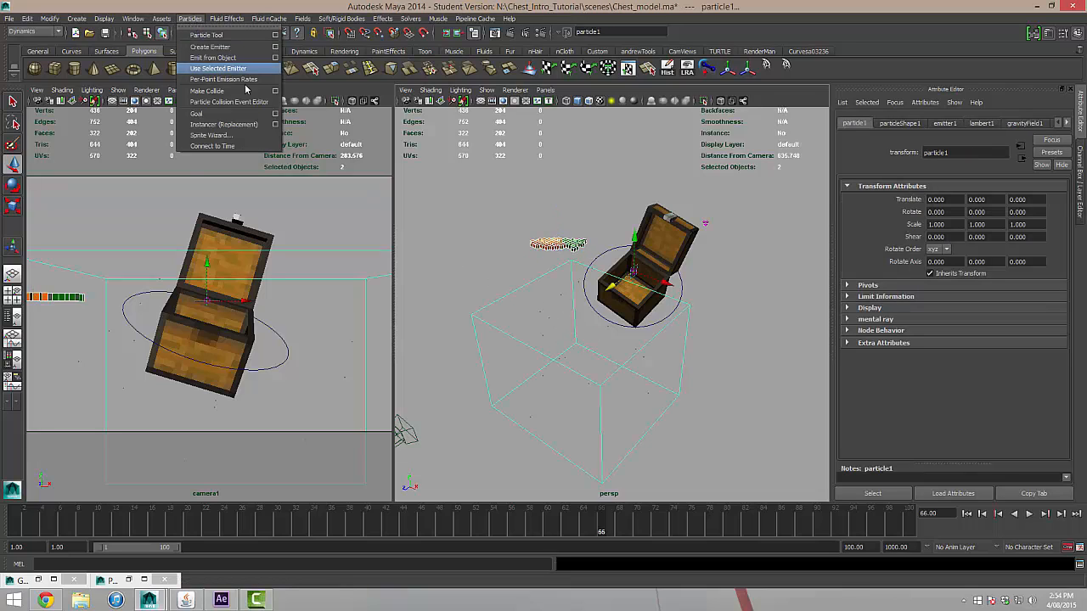
left_click(276, 124)
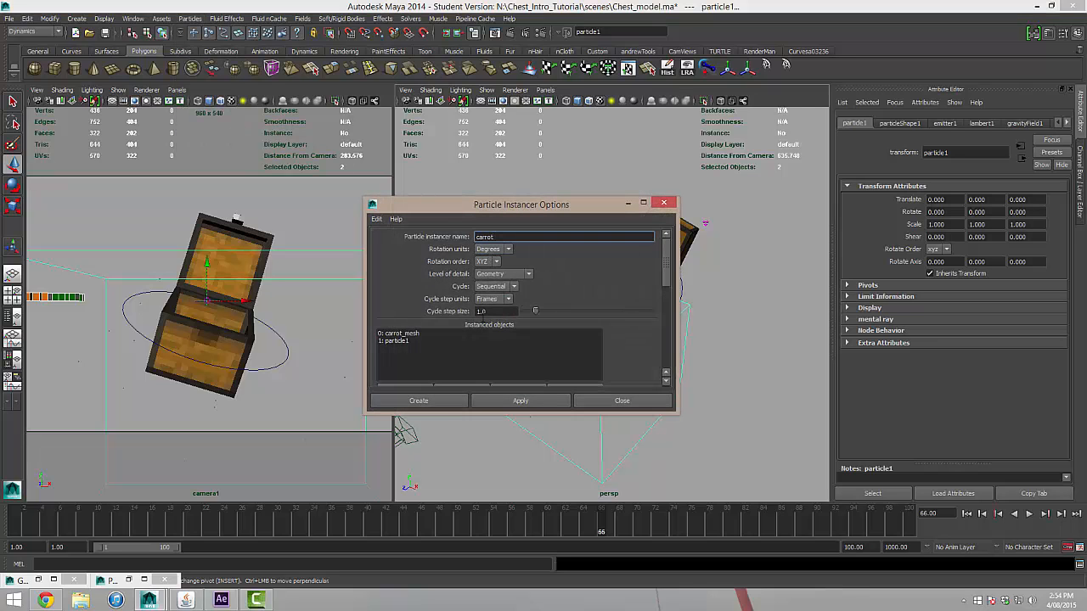
scroll(458, 292, "down", 5)
scroll(455, 294, "up", 1)
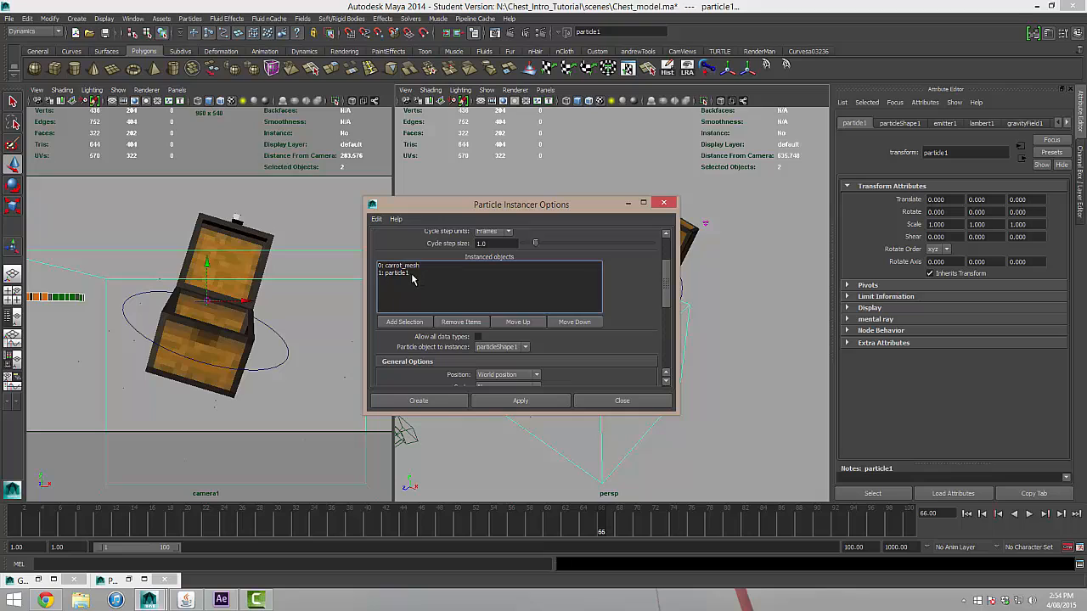
left_click(400, 266)
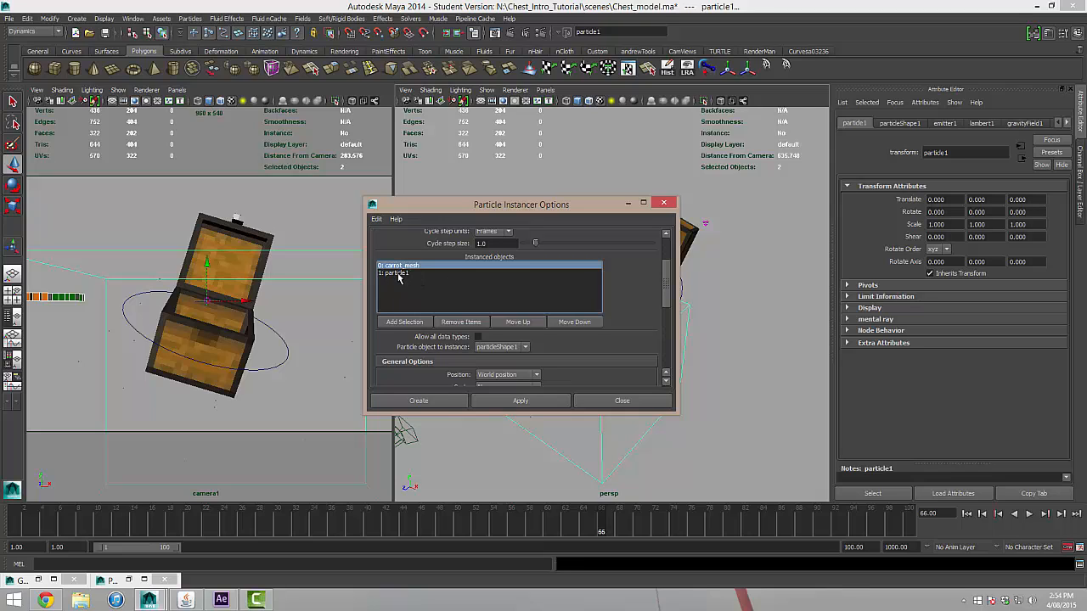
left_click(396, 273)
left_click(459, 322)
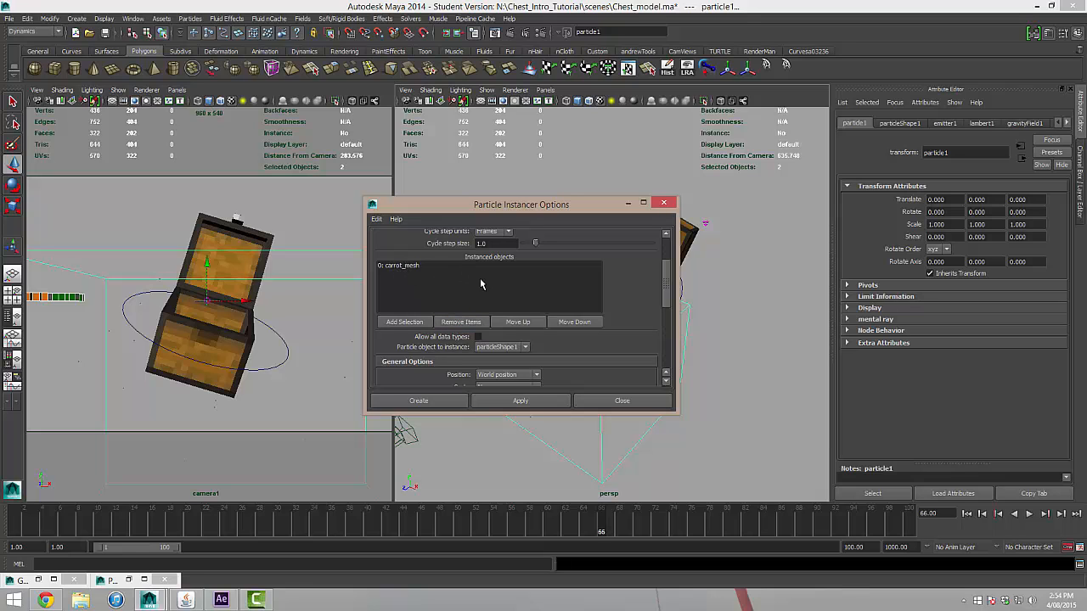
left_click(434, 397)
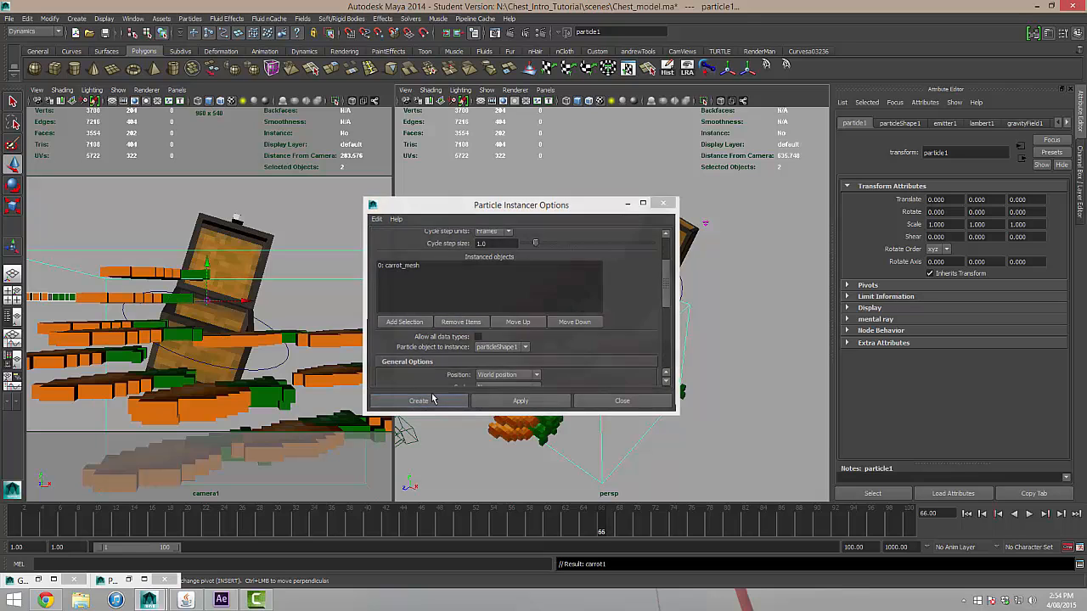
Play the scene from the first frame to frame 54 and examine the instanced carrots from behind the chest.
left_click(966, 514)
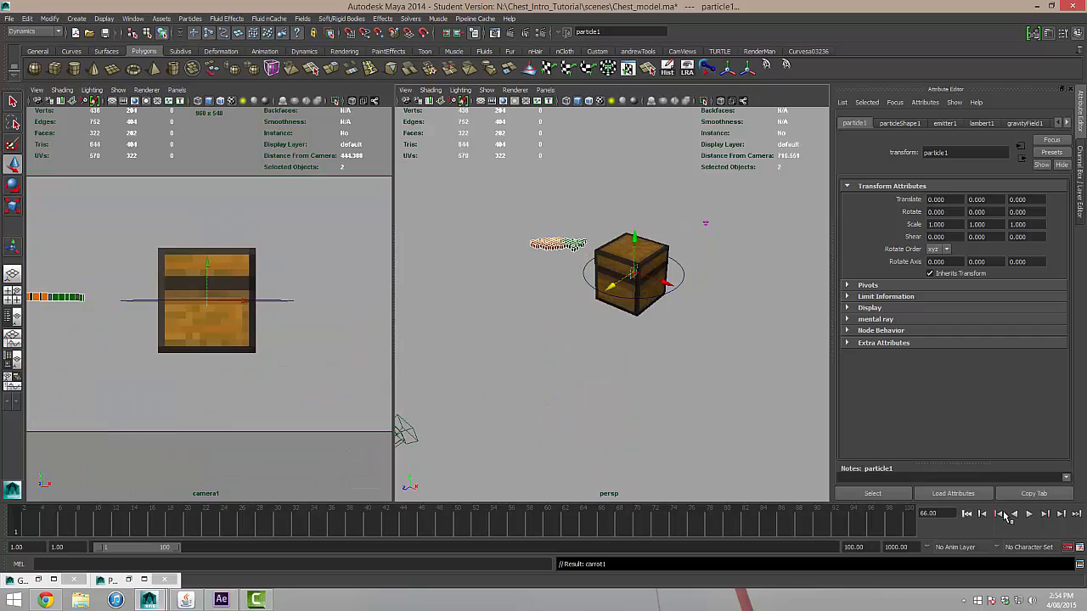
left_click(1028, 514)
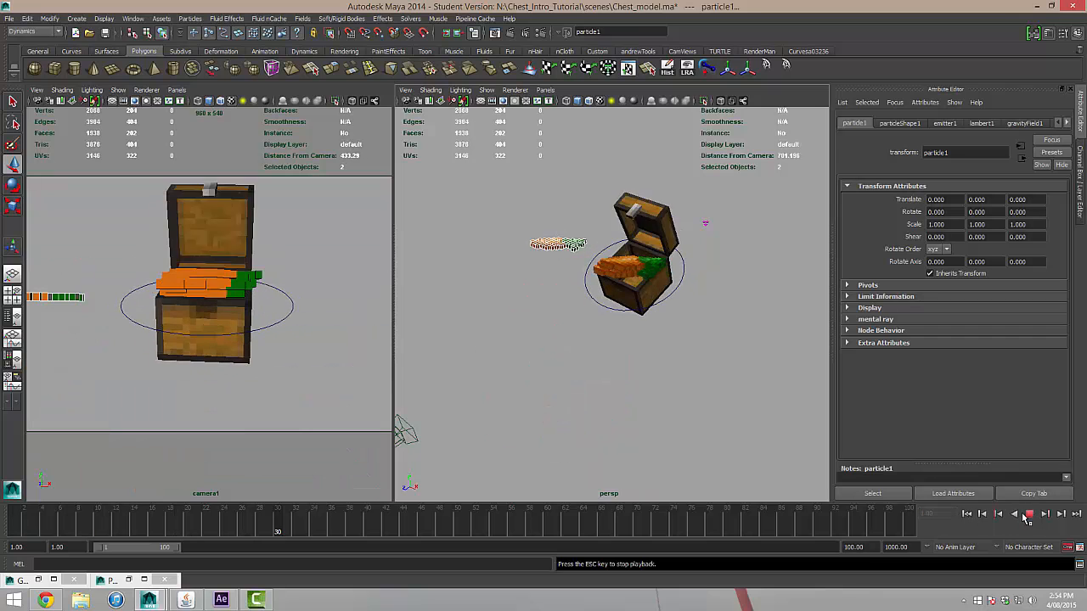
left_click(1027, 514)
left_click_drag(400, 432, 522, 308, "alt")
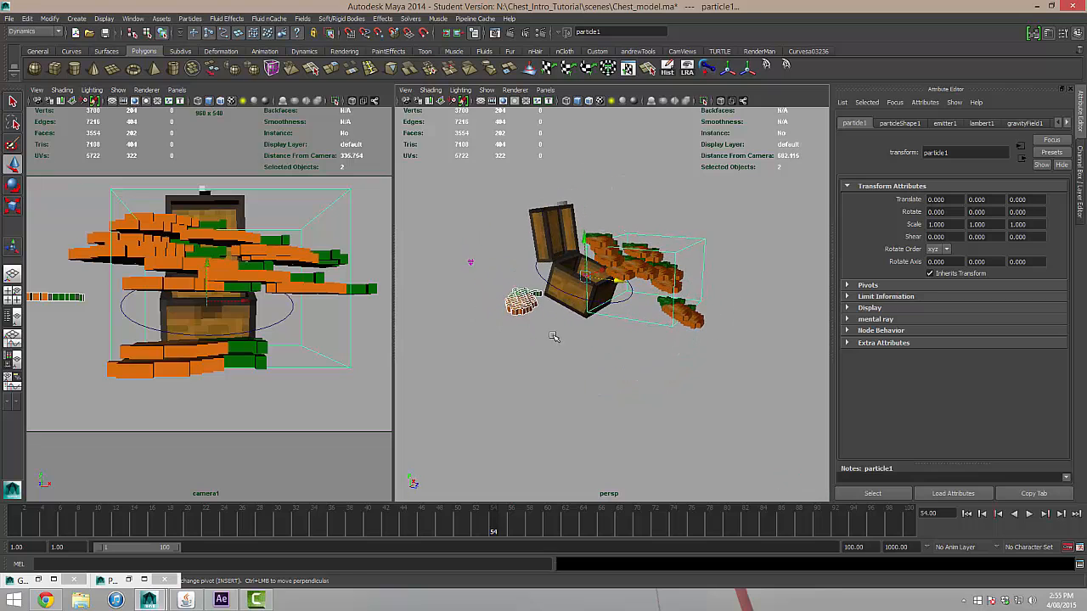
Rotate the original carrot mesh about 89.6° around X so it stands upright, and scale it uniformly to about 0.576.
left_click(525, 309)
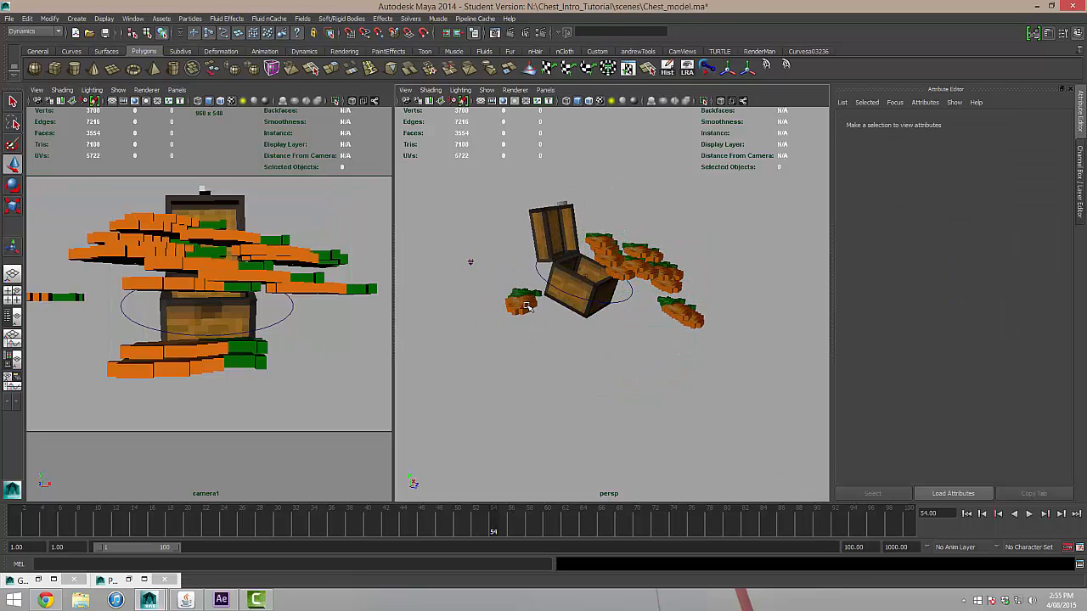
left_click(526, 307)
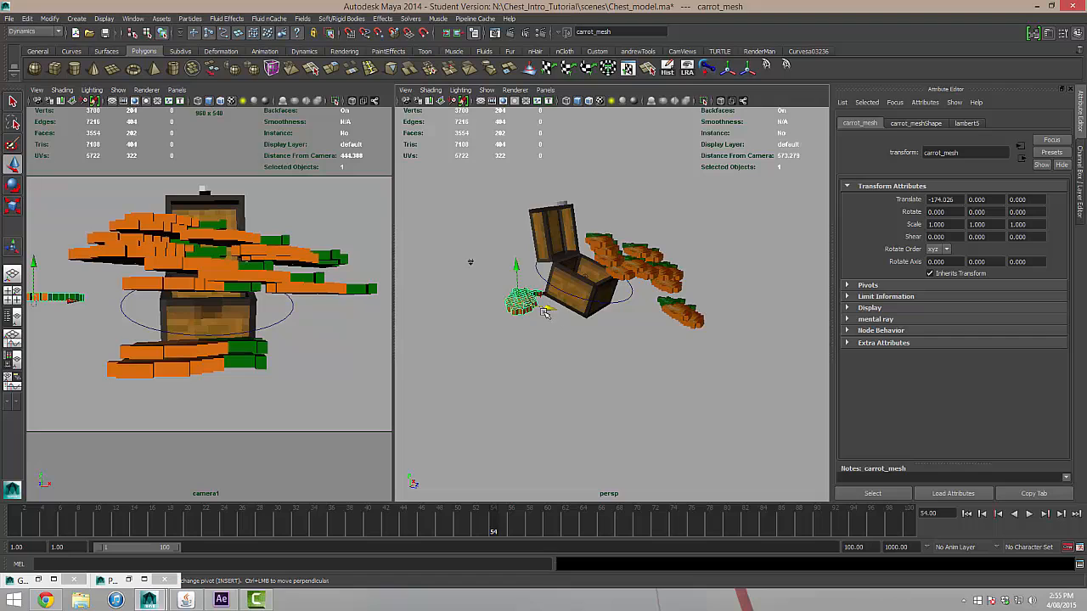
key("e")
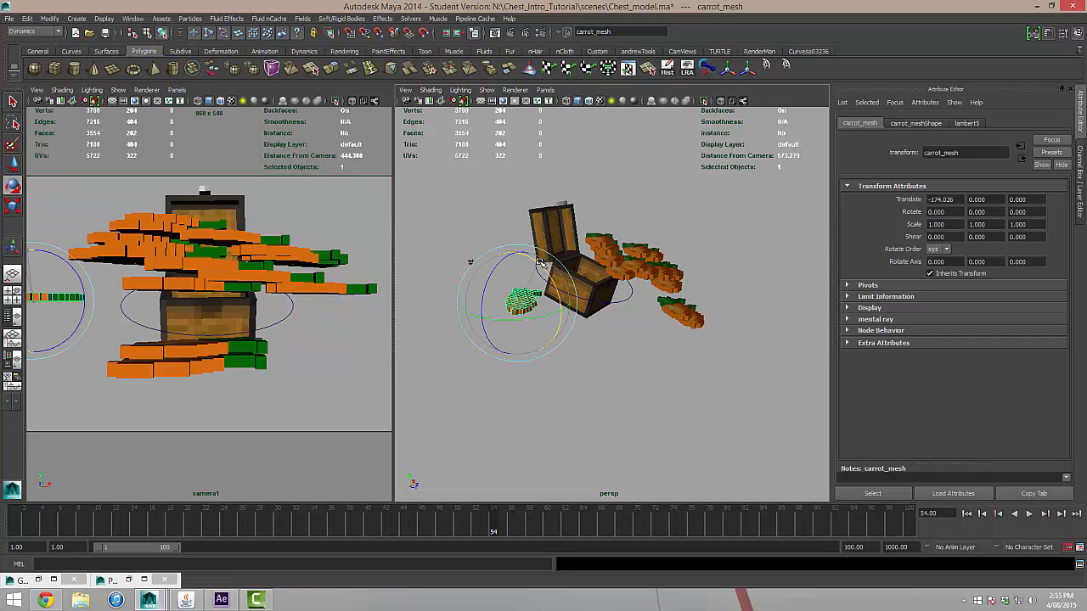
left_click_drag(548, 268, 500, 310)
key("r")
key("Insert")
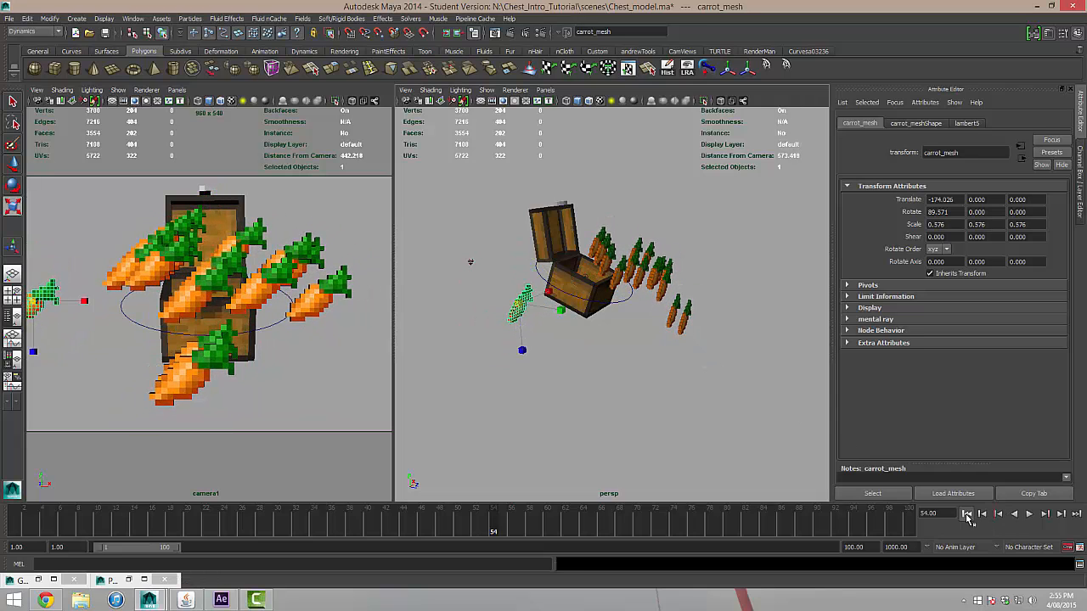
Replay the scene twice from the first frame and examine the spread of the smaller, upright carrots around the chest from several angles.
left_click(967, 514)
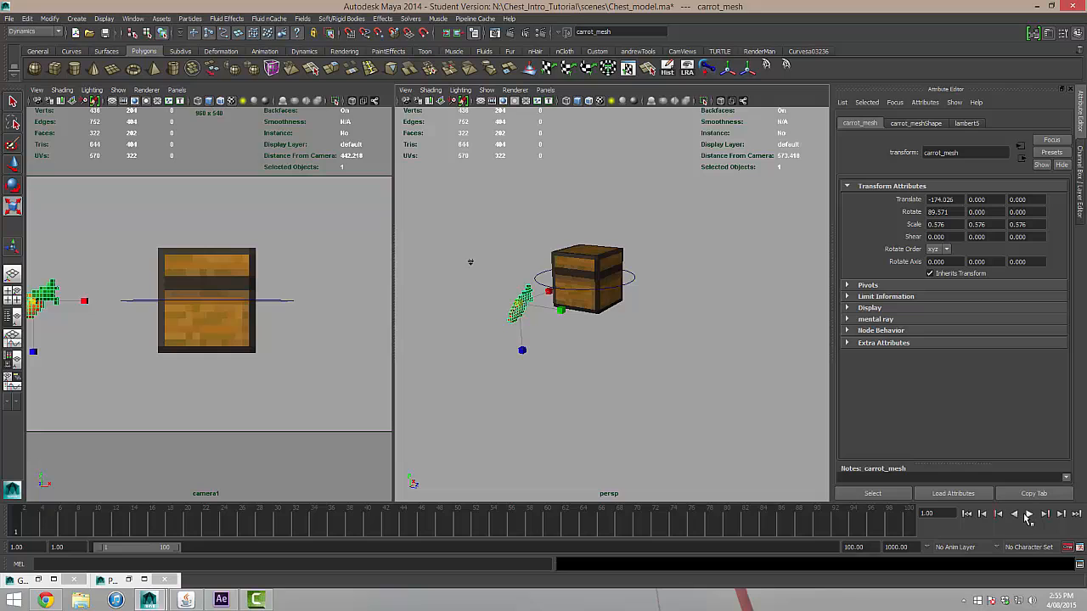
left_click(1028, 514)
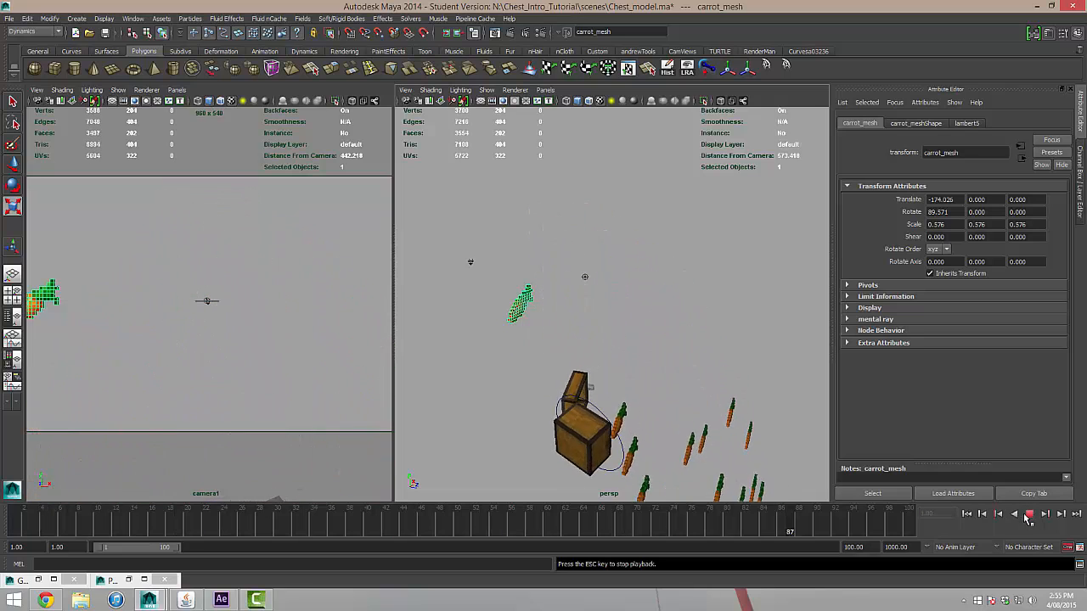
left_click(1029, 515)
left_click(967, 513)
left_click(1028, 514)
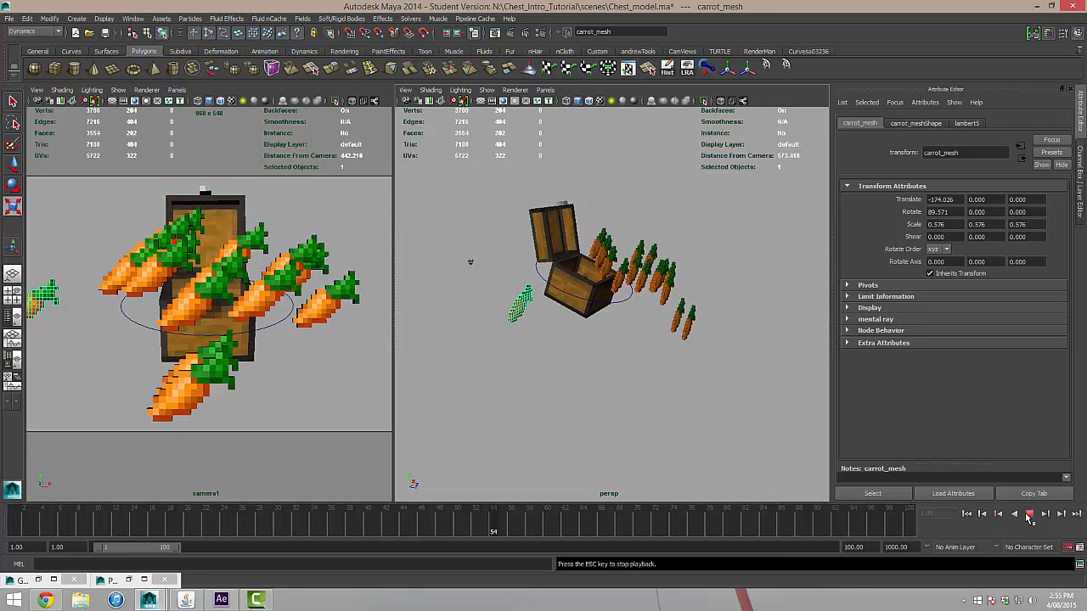
key("Escape")
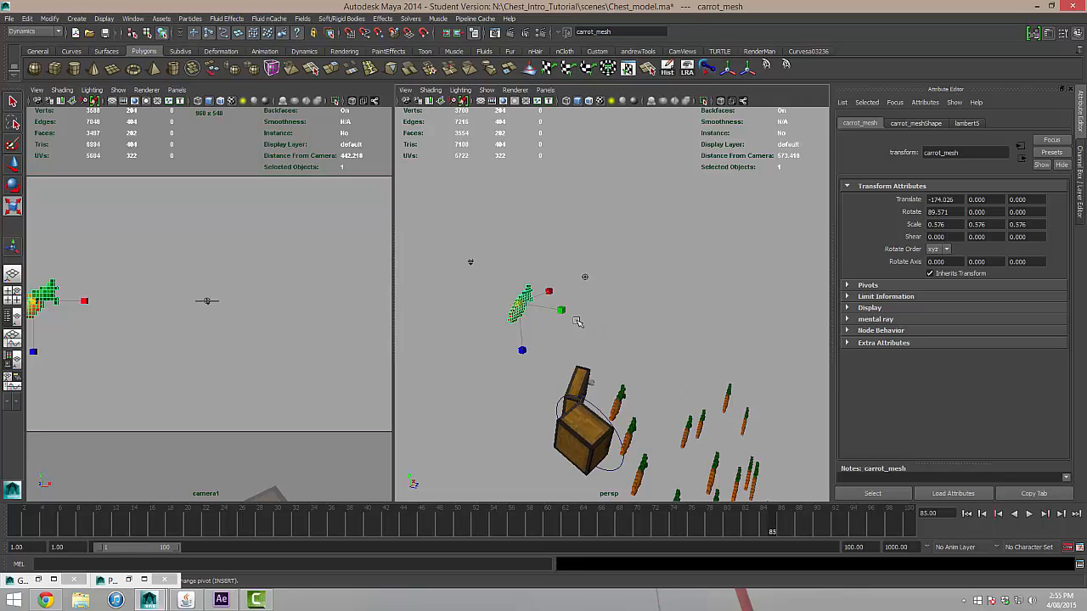
left_click_drag(616, 350, 437, 351, "alt")
scroll(528, 365, "down", 3)
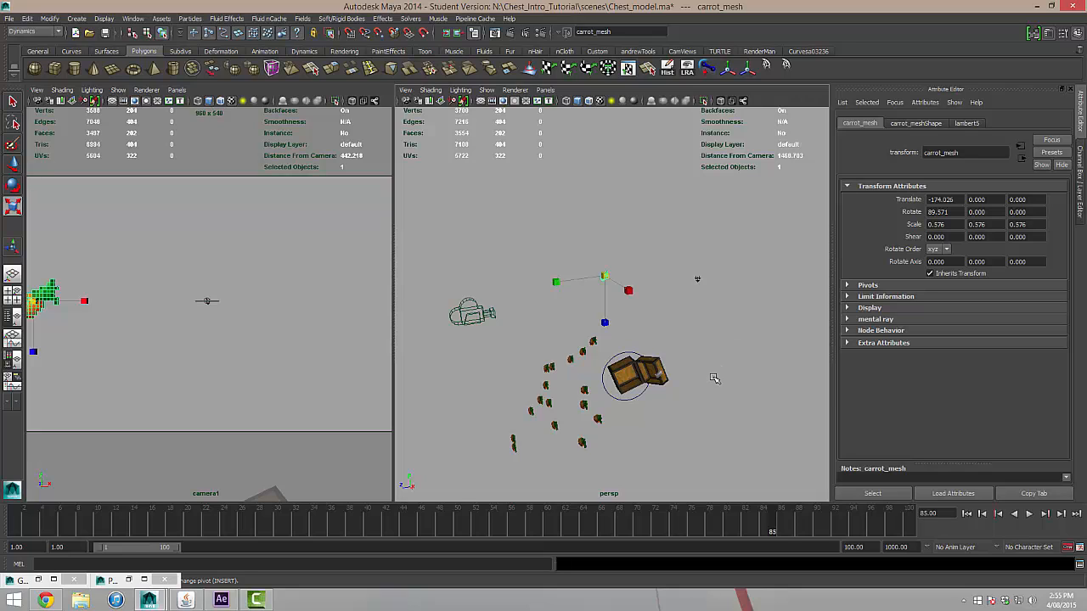
scroll(629, 347, "up", 5)
scroll(630, 347, "down", 8)
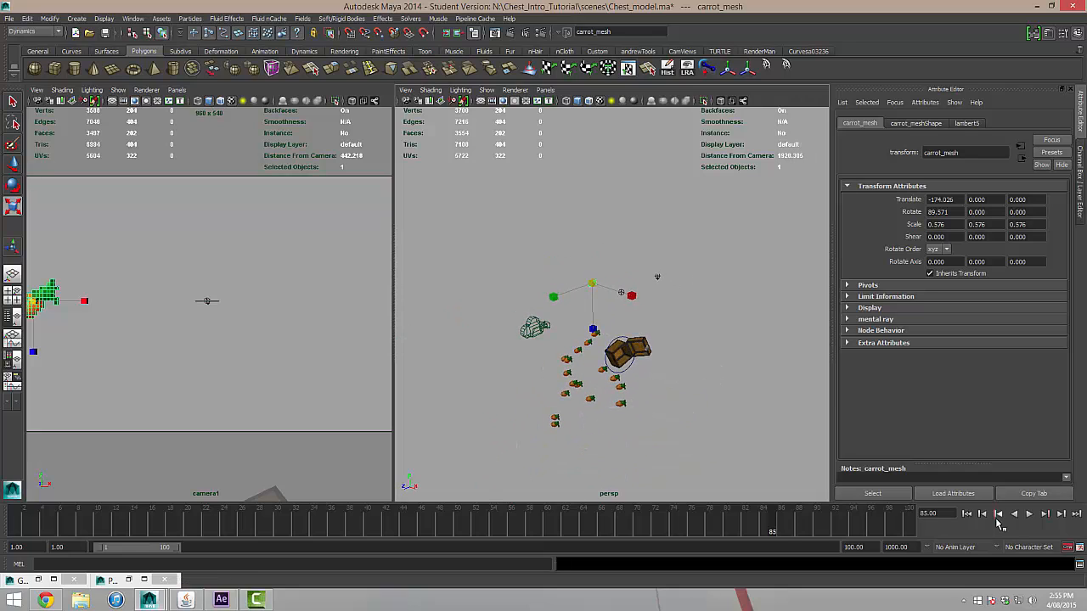
At the first frame, widen the camera1 view and move the original carrot along X to about -284.9, outside the camera frame.
left_click(966, 513)
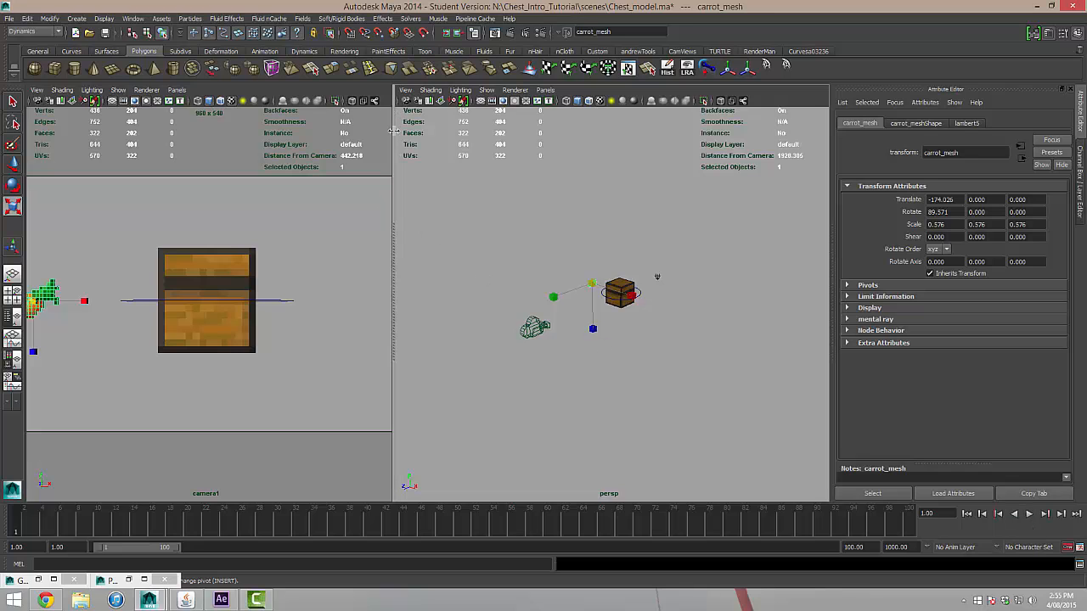
left_click_drag(393, 129, 558, 129)
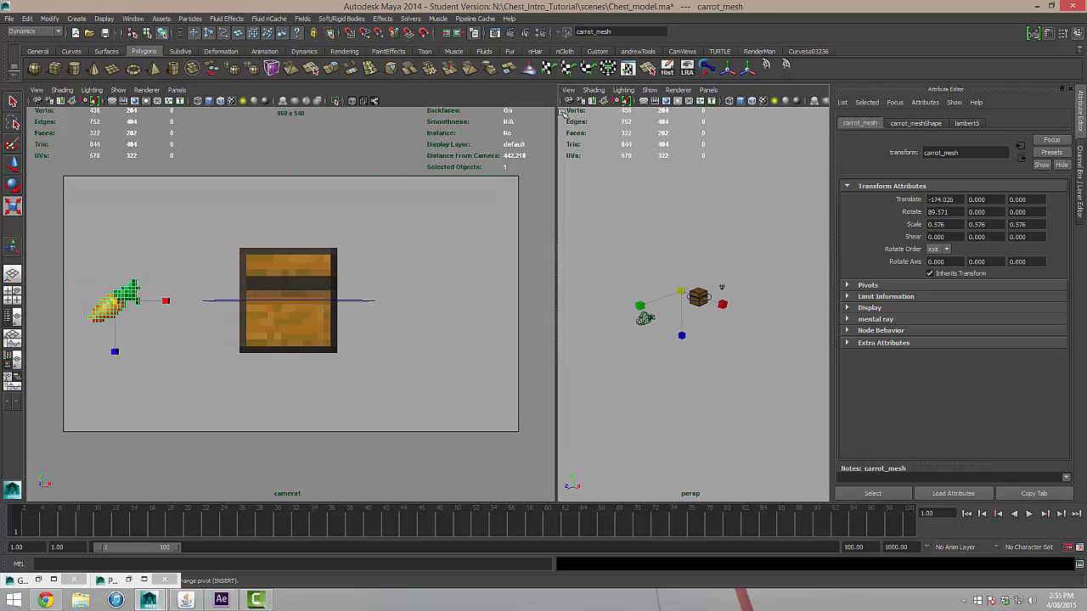
left_click(169, 323)
left_click(103, 298)
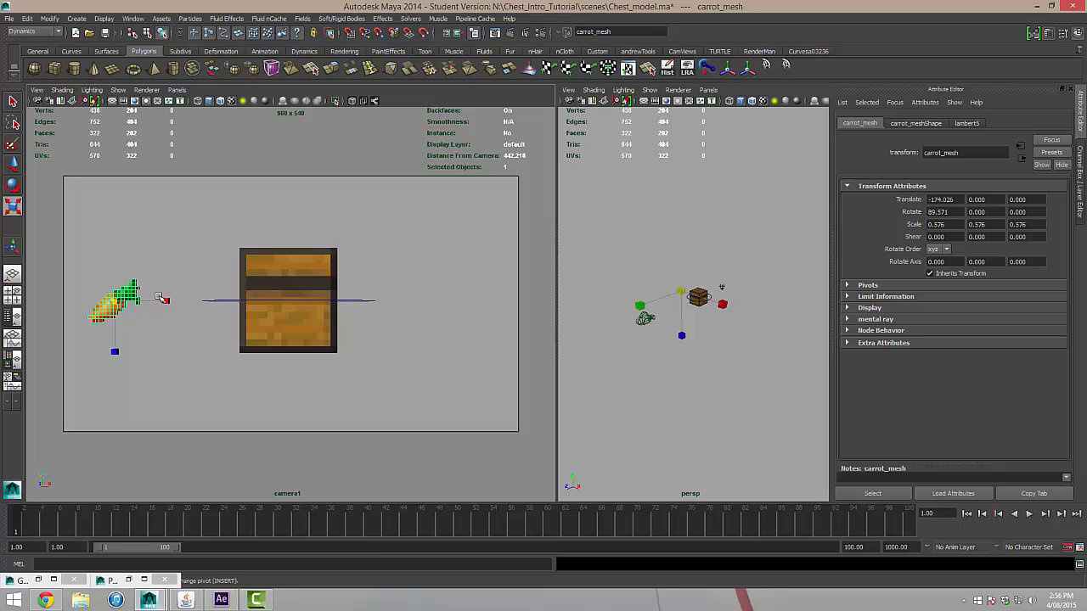
key("w")
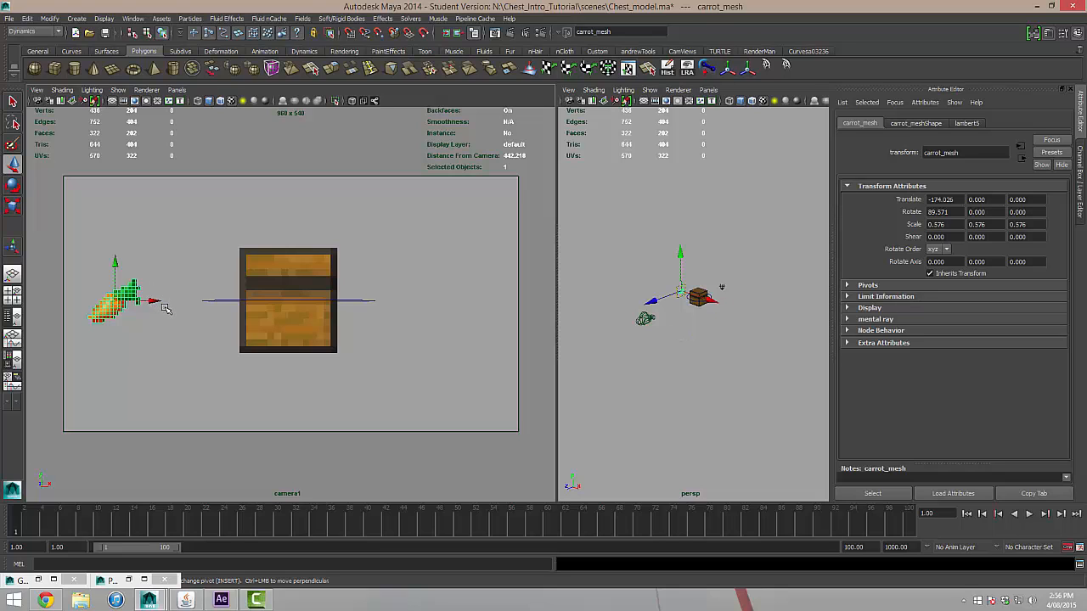
left_click_drag(153, 301, 32, 303)
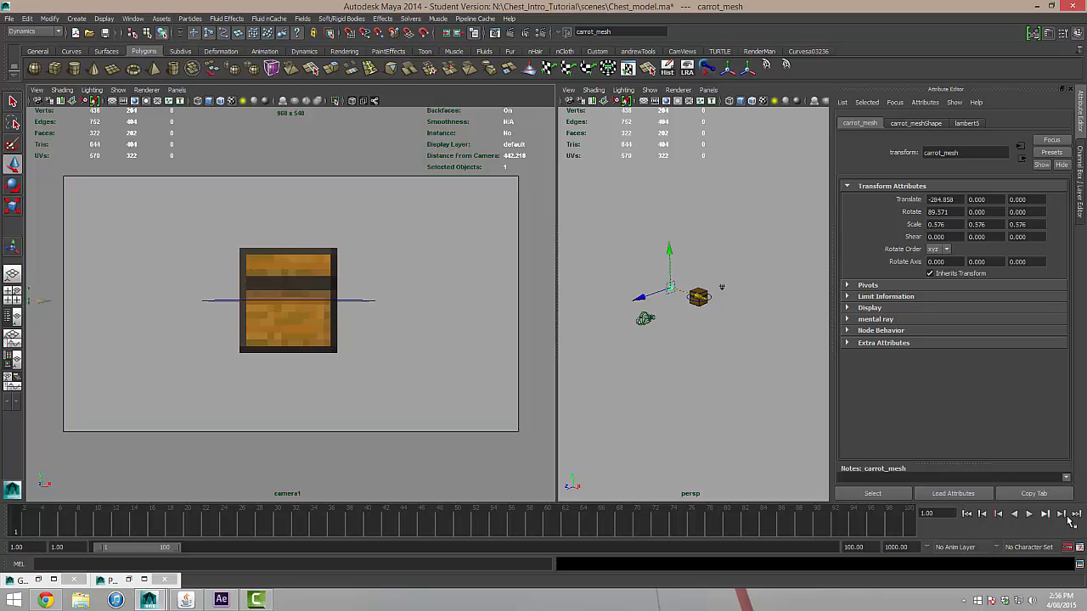
Play the scene from the first frame through camera1 to check the carrot burst without the source carrot in shot.
left_click(1029, 514)
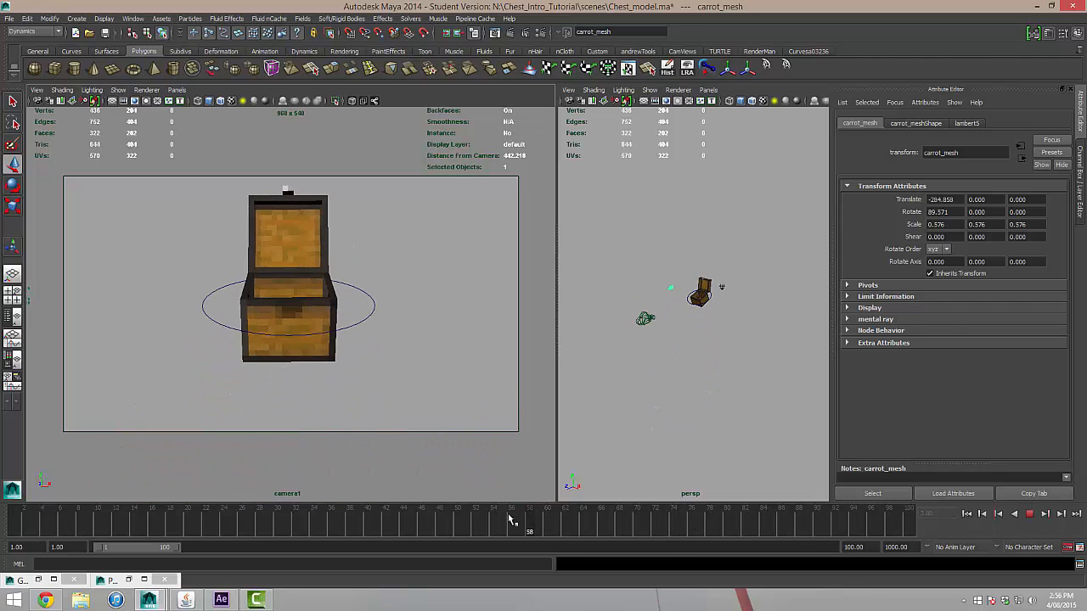
left_click_drag(297, 509, 2, 502)
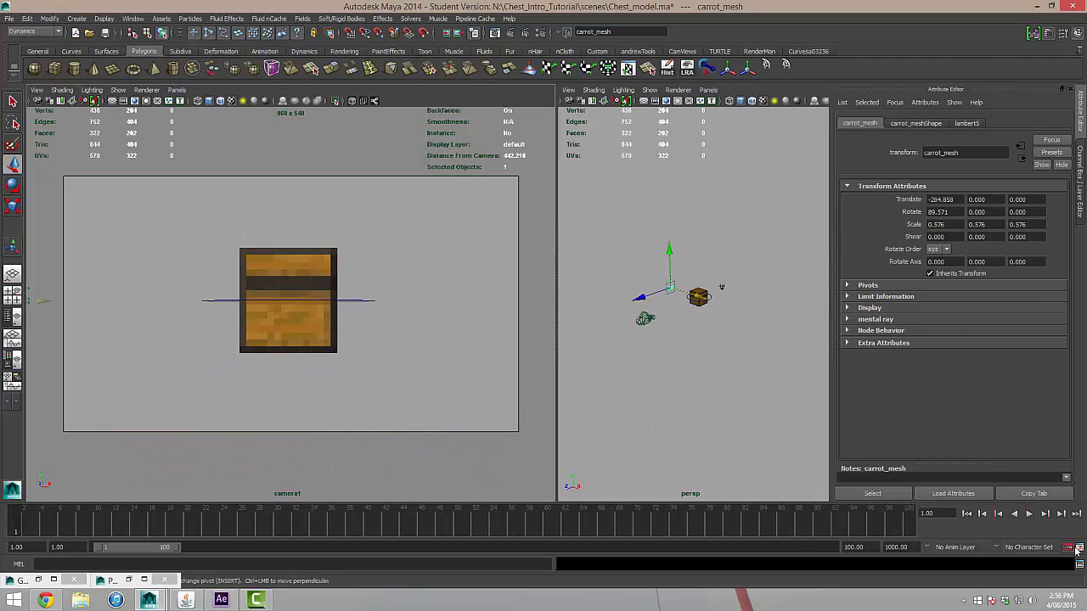
left_click(1030, 514)
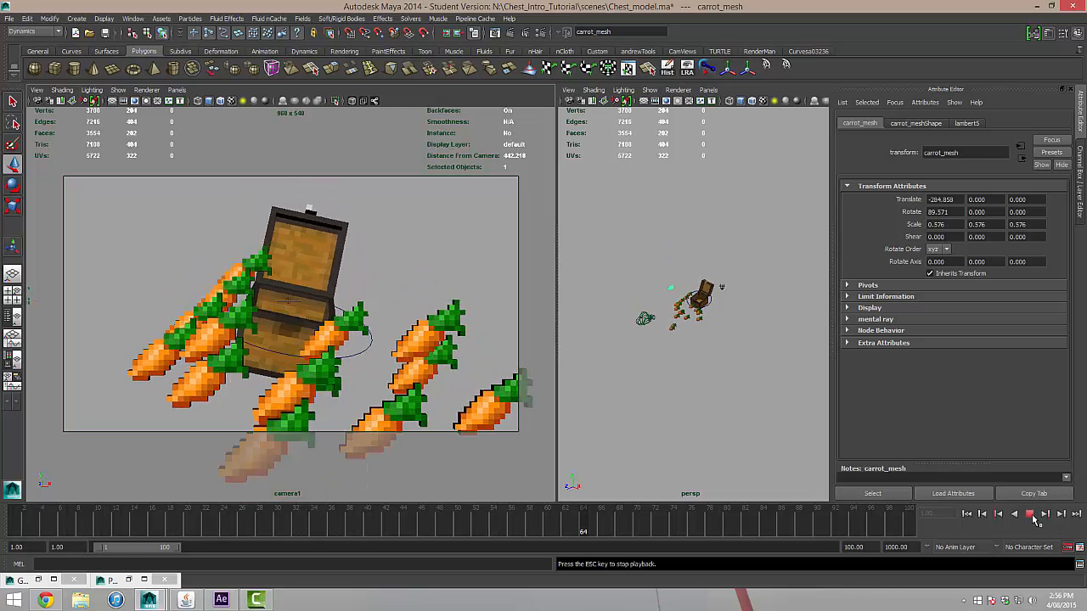
left_click(1030, 515)
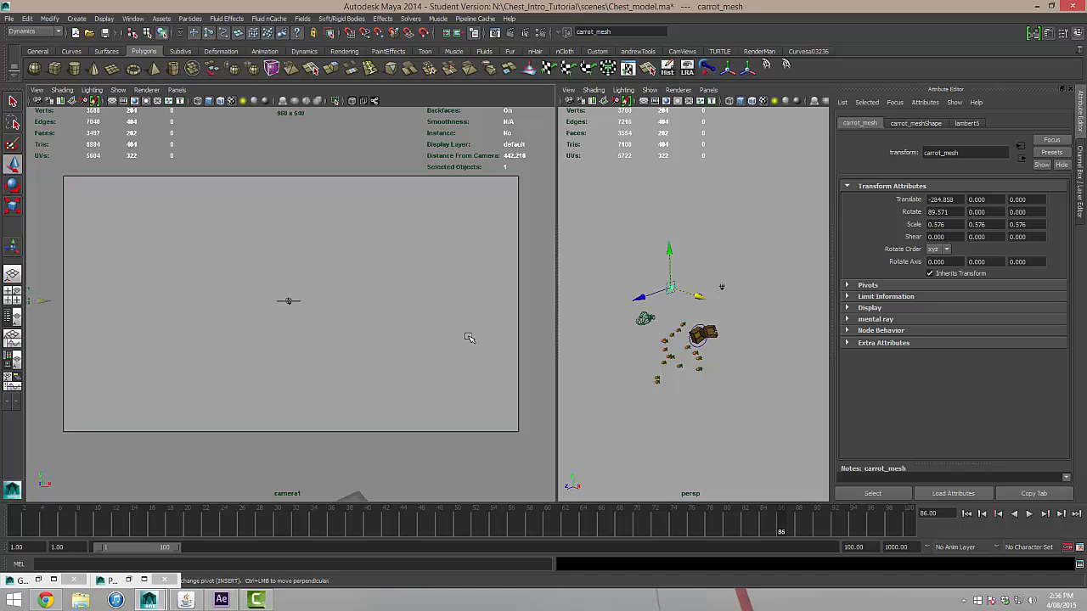